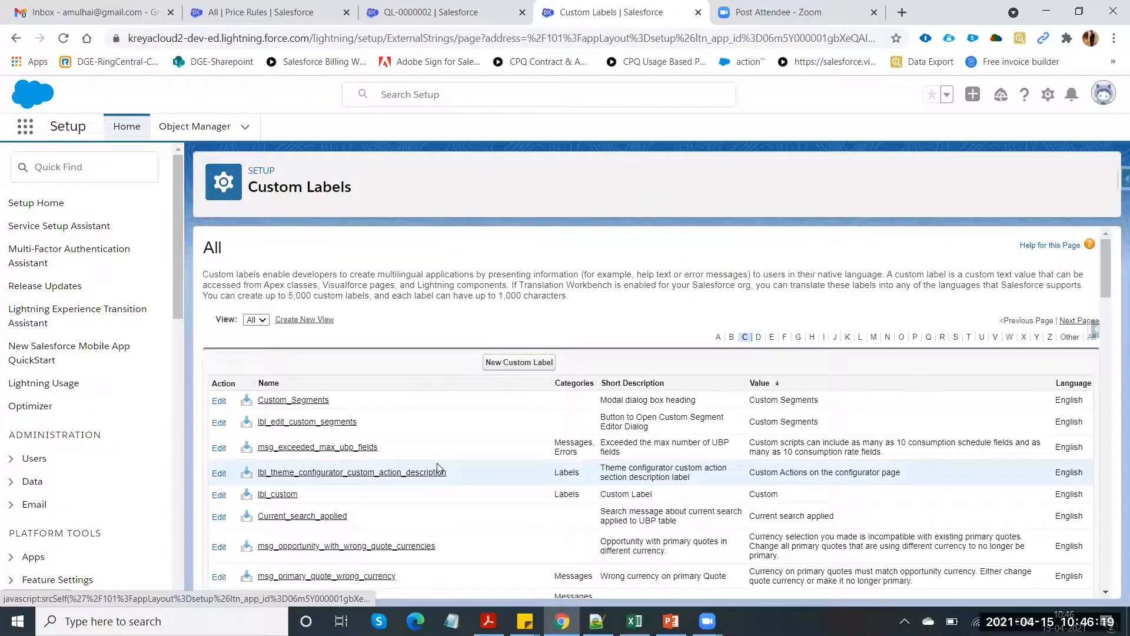
# Look through the custom labels filed under C for the label shown on slide 4 of the PowerPoint presentation
pyautogui.scroll(-5, 437, 462)
pyautogui.scroll(-10, 438, 467)
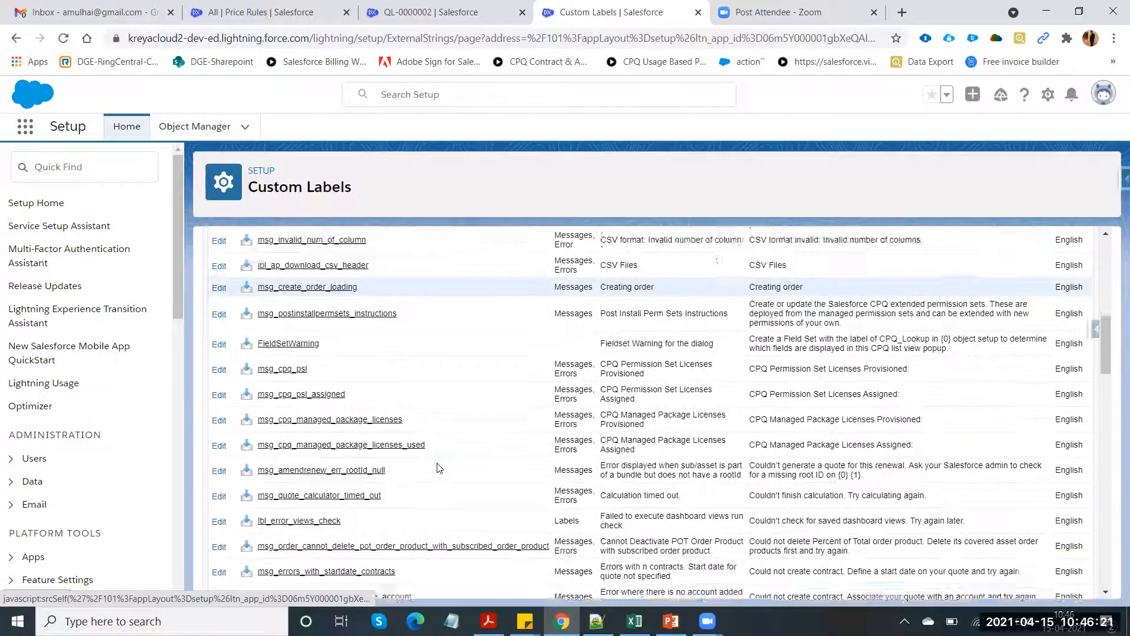
pyautogui.scroll(-10, 437, 463)
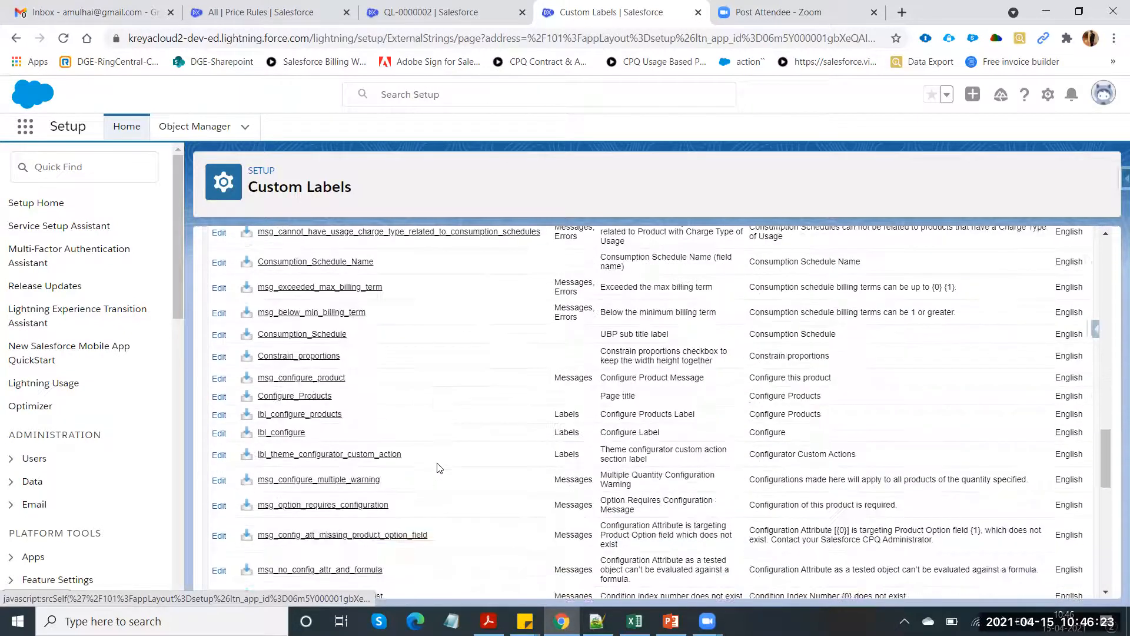
pyautogui.hotkey('alt', 'Tab')
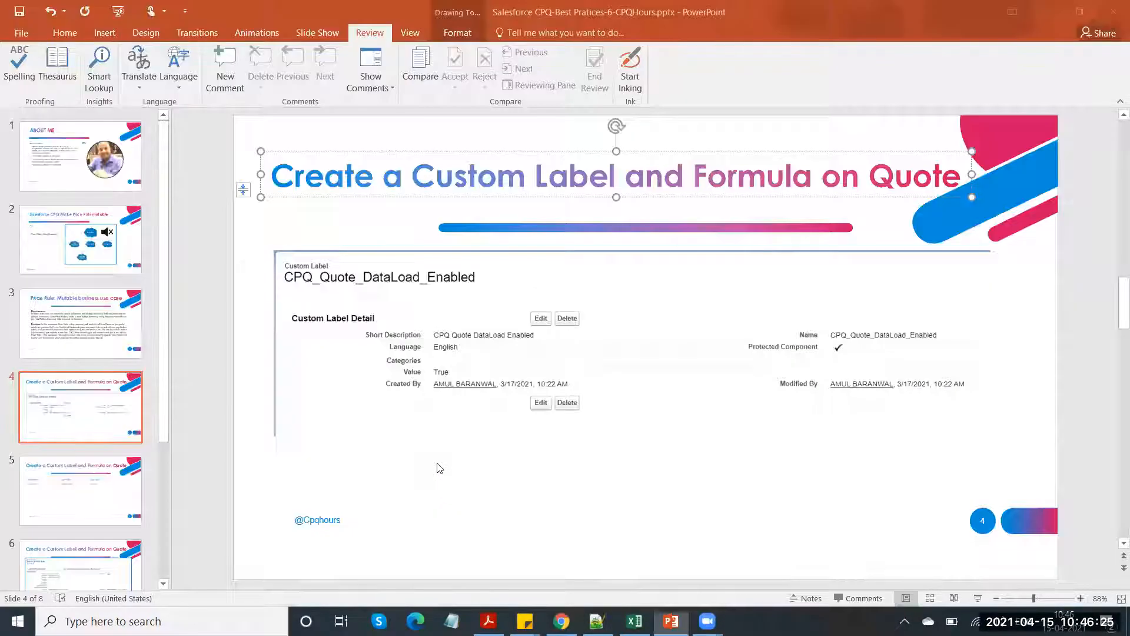
pyautogui.hotkey('alt', 'Tab')
pyautogui.scroll(5, 505, 422)
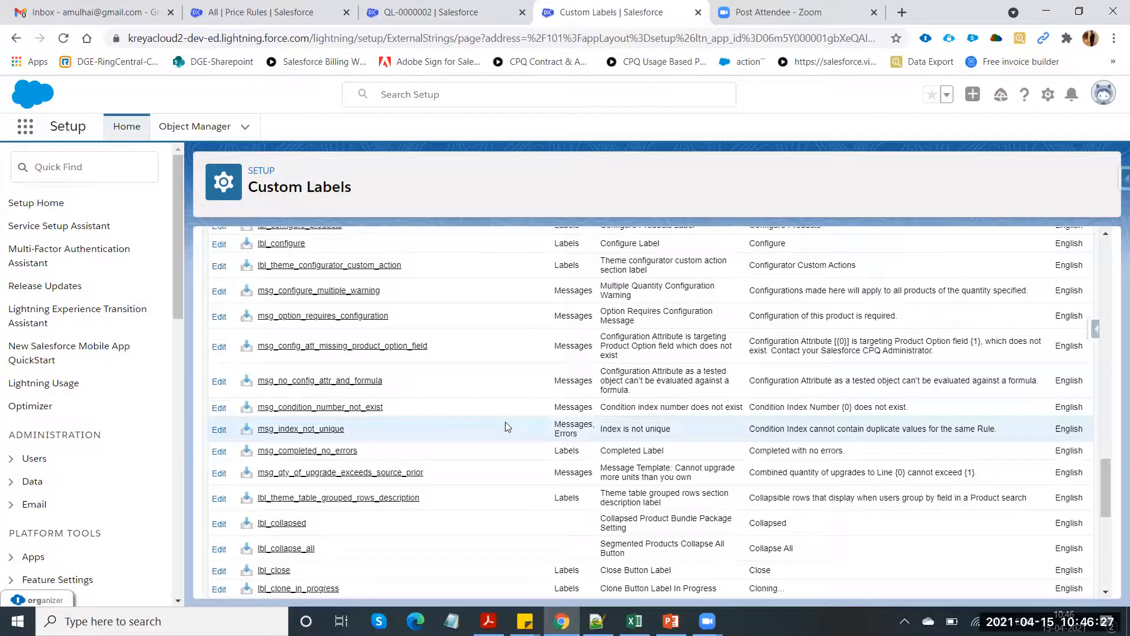
pyautogui.scroll(10, 505, 425)
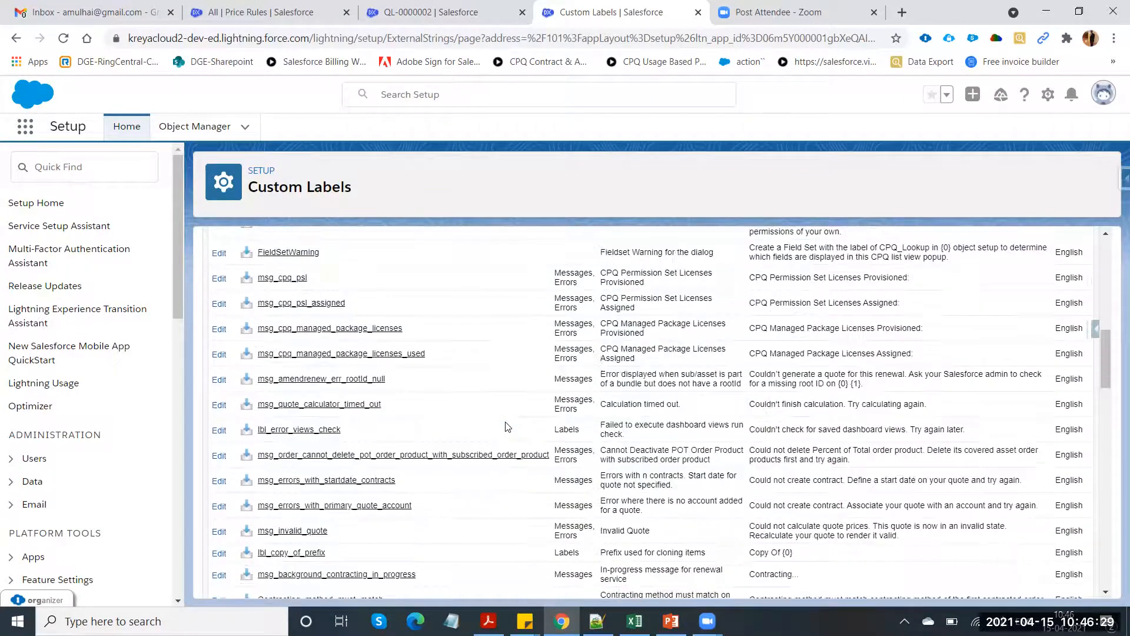
pyautogui.scroll(3, 507, 427)
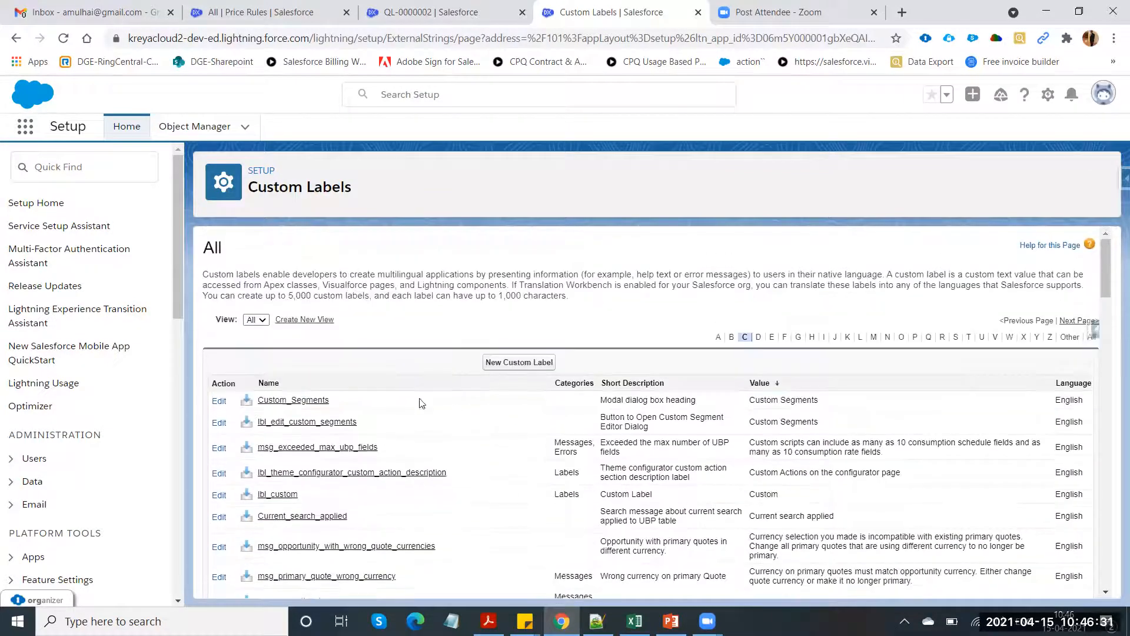
pyautogui.hotkey('alt', 'Tab')
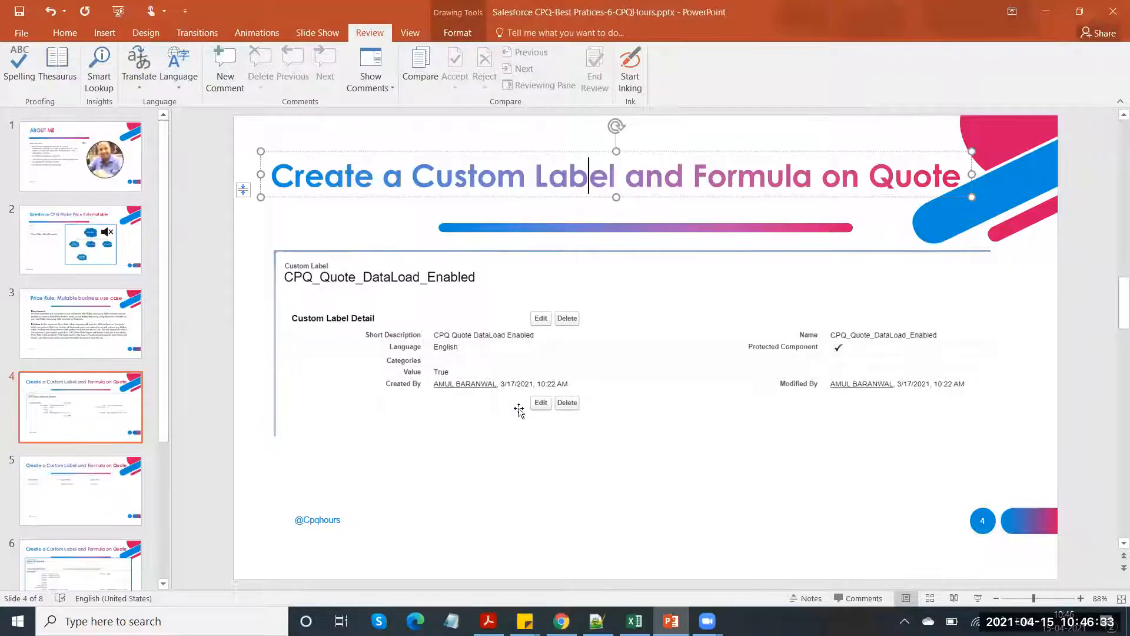
pyautogui.hotkey('alt', 'Tab')
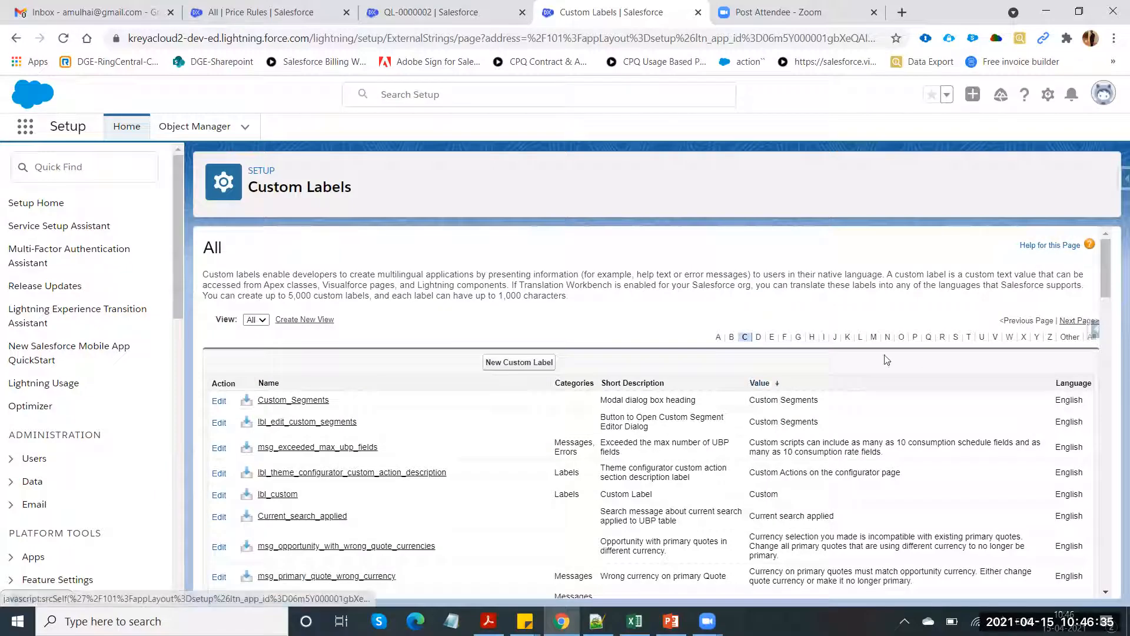
# Filter the custom labels by the letter T, reload the page and open the CPQ_Quote_DataLoad_Enabled label
pyautogui.click(968, 338)
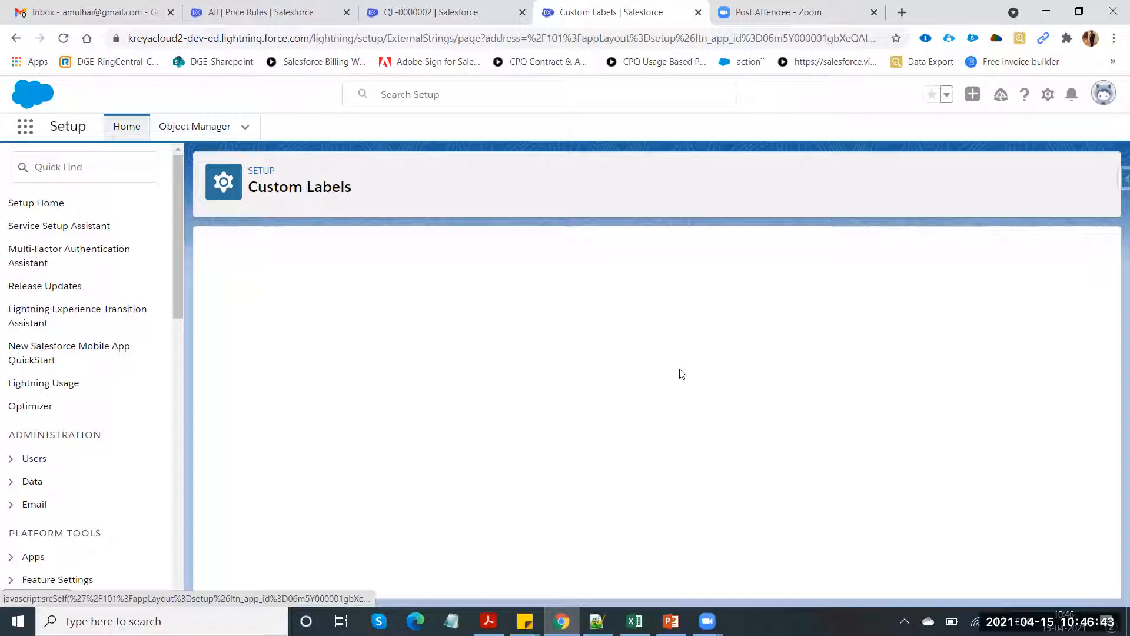
pyautogui.click(490, 39)
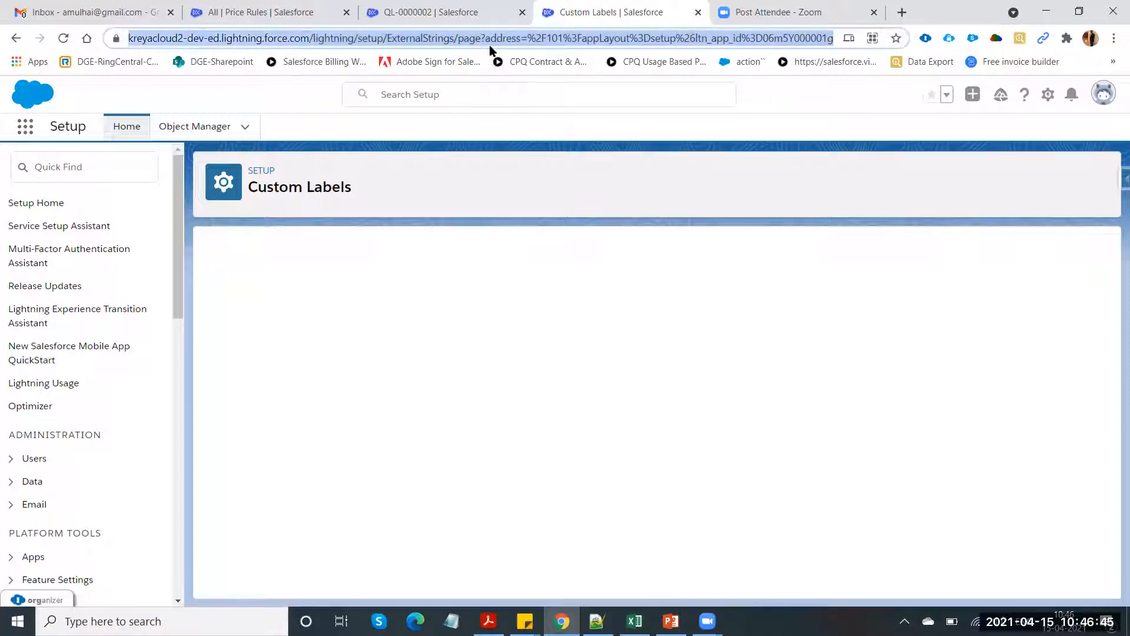
pyautogui.press('Return')
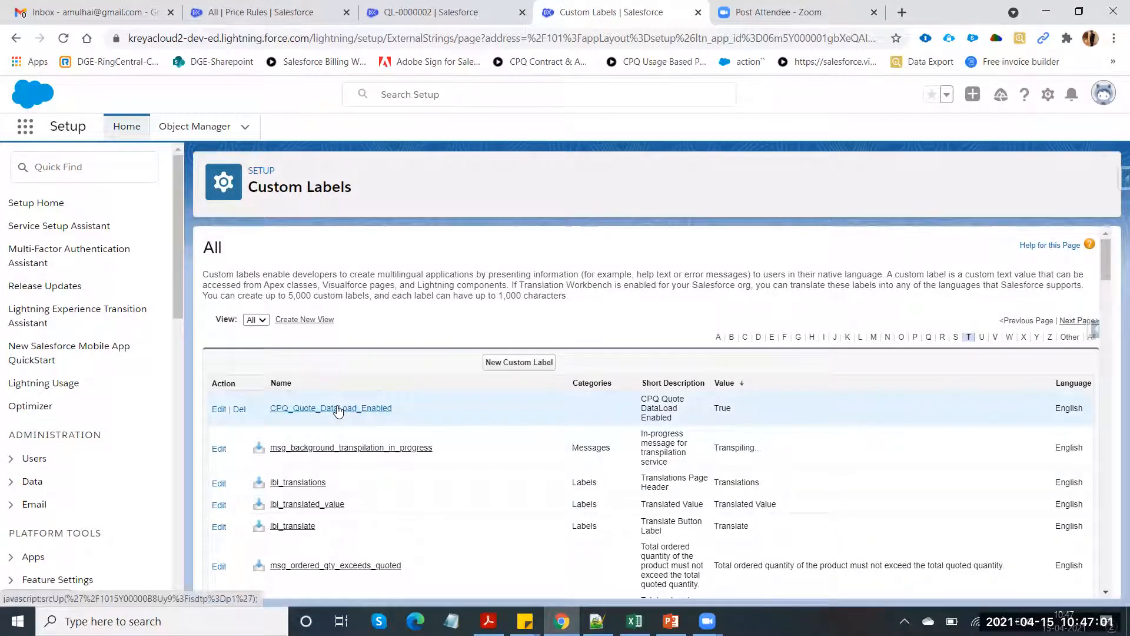
pyautogui.click(337, 409)
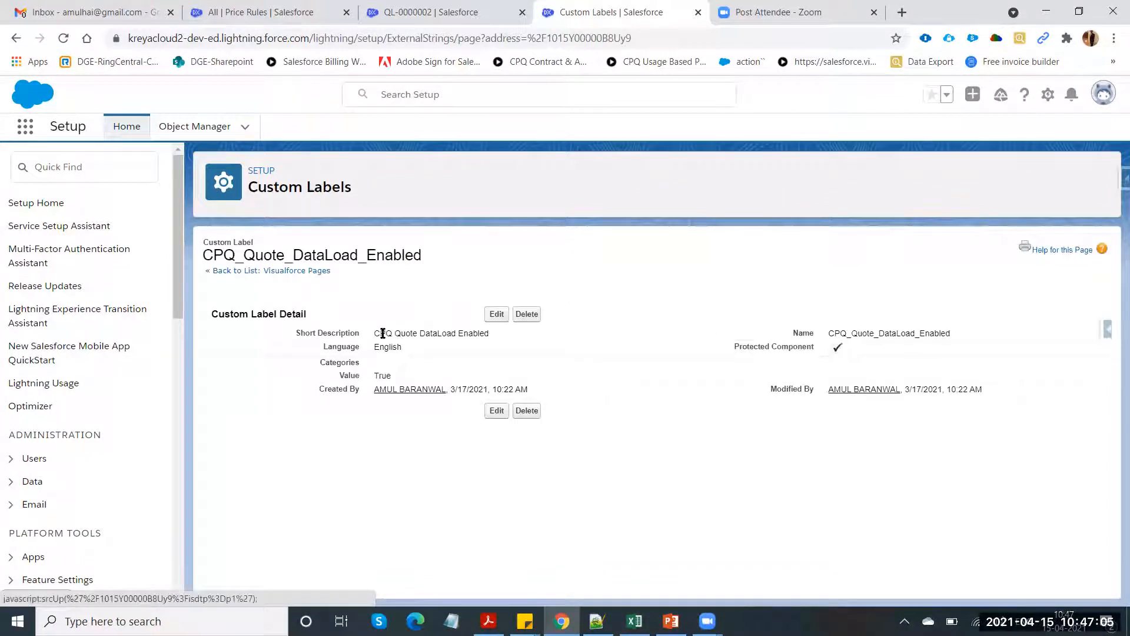
# Open the CPQ_Quote_DataLoad_Enabled label for editing and highlight the text of its Value field
pyautogui.click(498, 315)
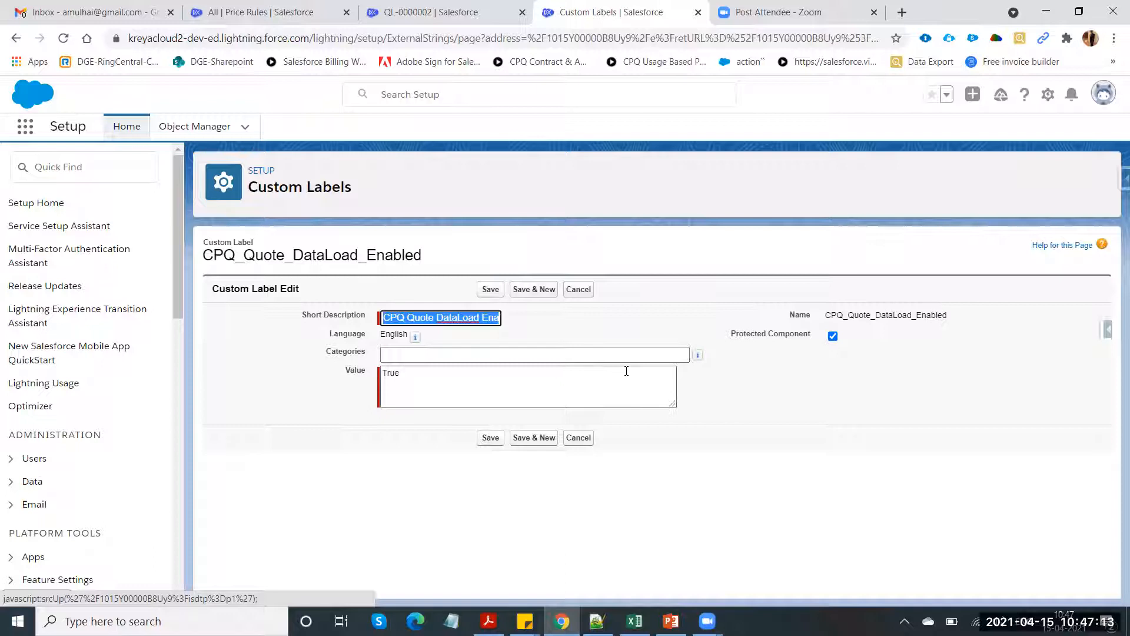
pyautogui.doubleClick(389, 372)
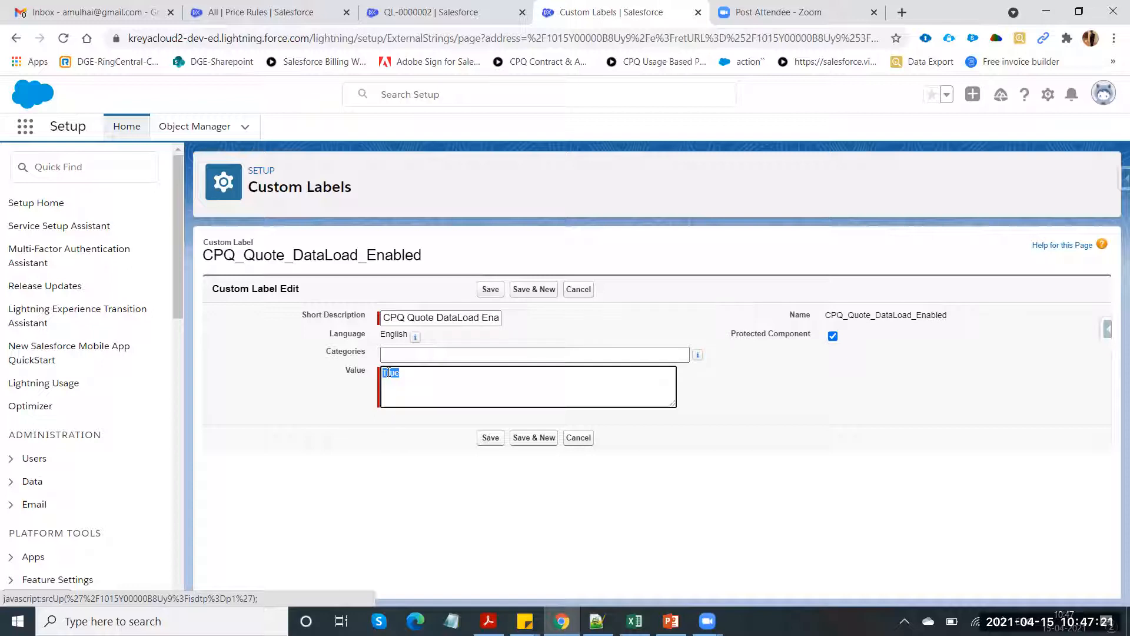
pyautogui.click(396, 375)
pyautogui.doubleClick(386, 374)
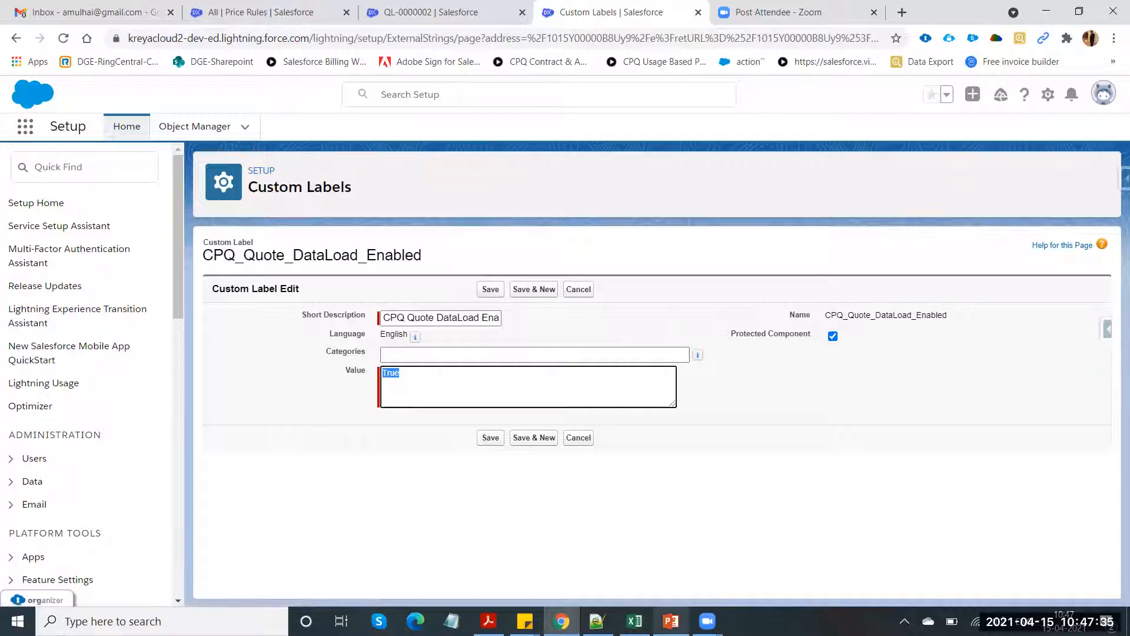
# Switch to the PowerPoint presentation, view slide 5 about the Dataload Flag field, and return to Salesforce in Chrome
pyautogui.moveTo(671, 621)
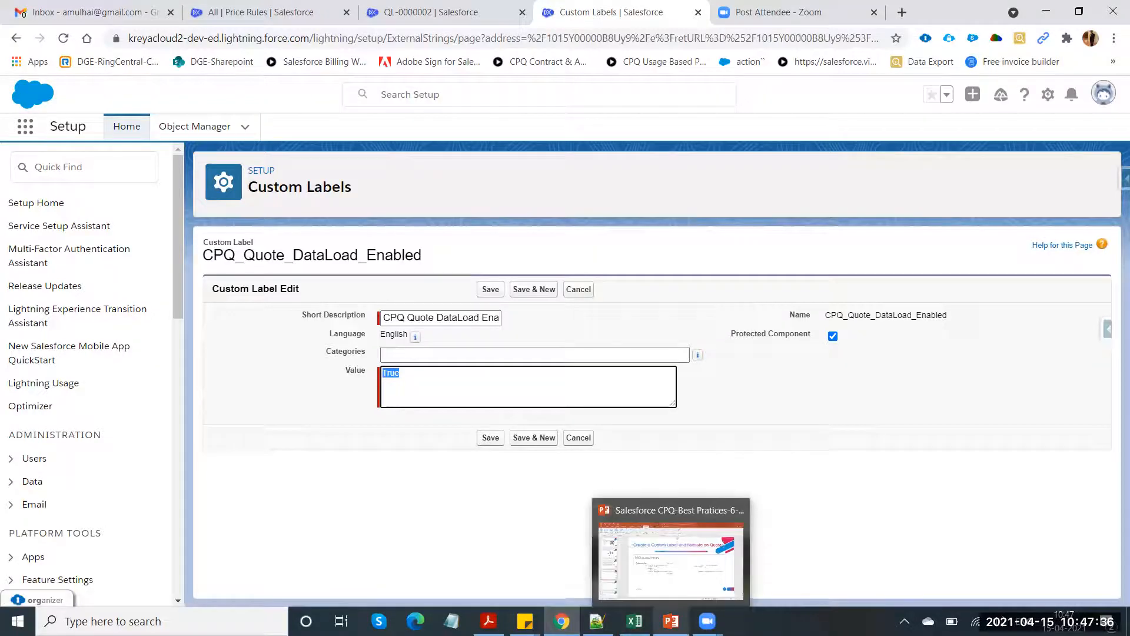
pyautogui.click(688, 566)
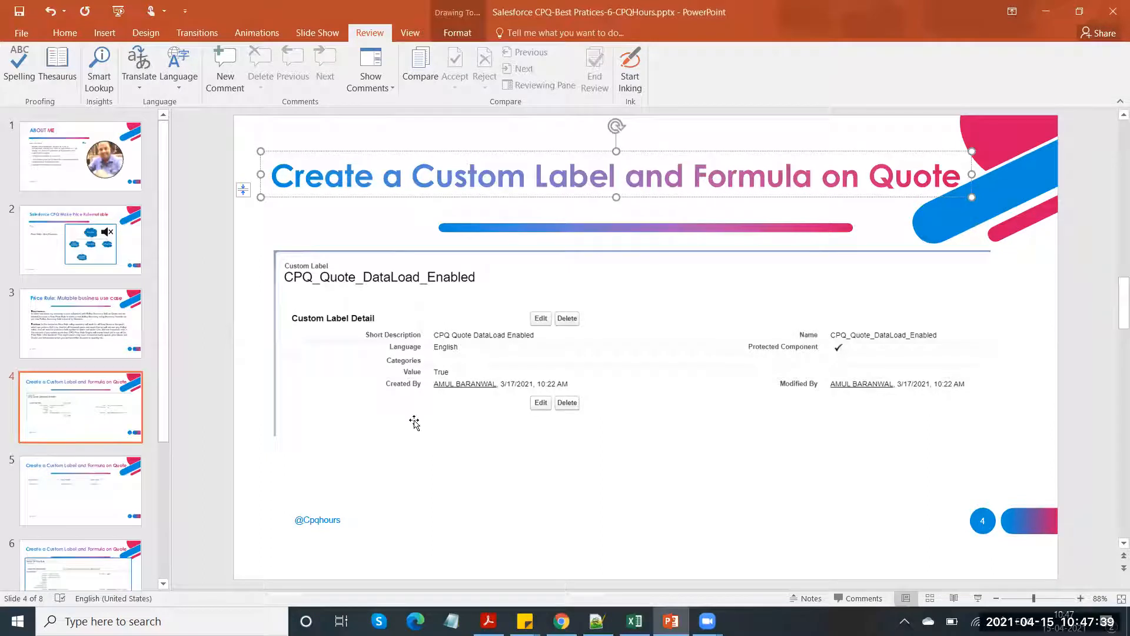
pyautogui.click(83, 511)
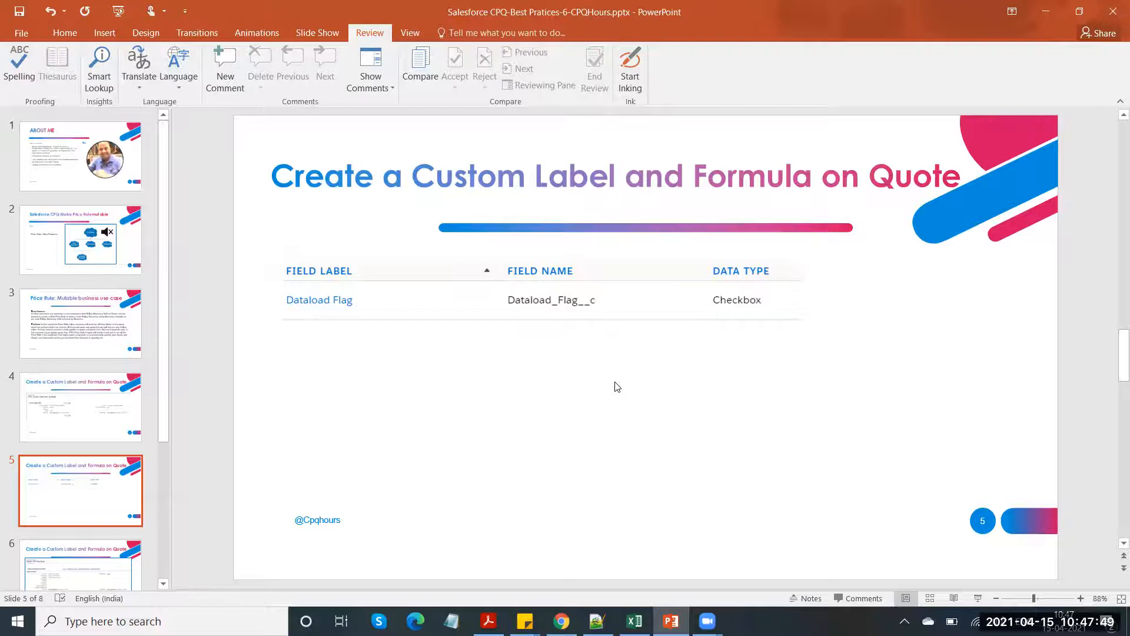
pyautogui.hotkey('alt', 'Tab')
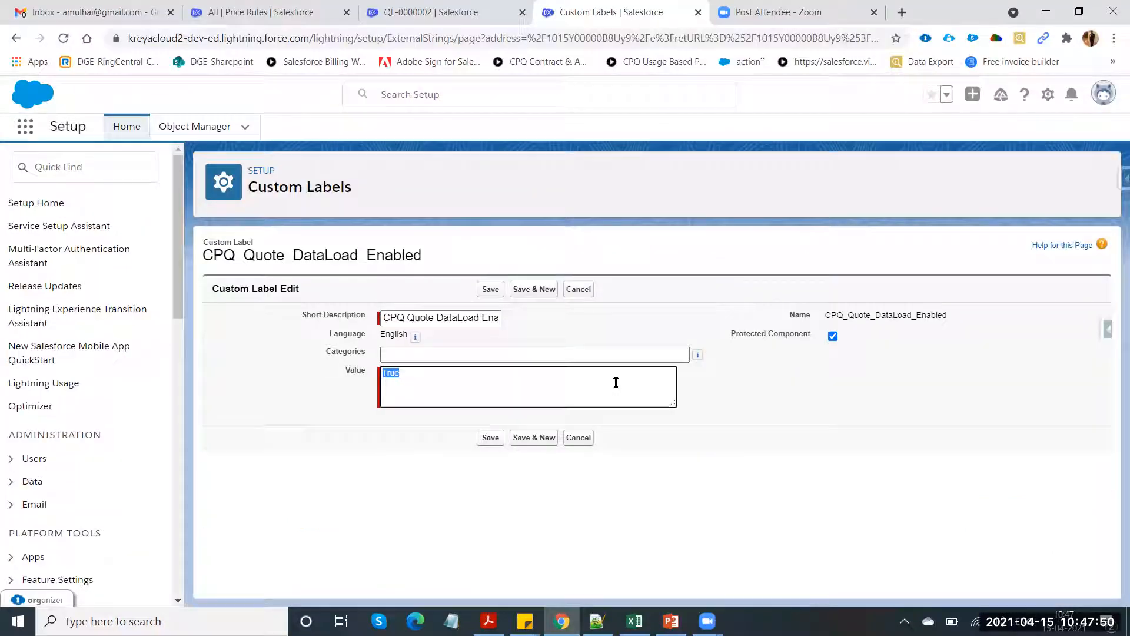
# Find the Quote object in the Object Manager by searching for "quote" and open its Fields & Relationships
pyautogui.click(188, 124)
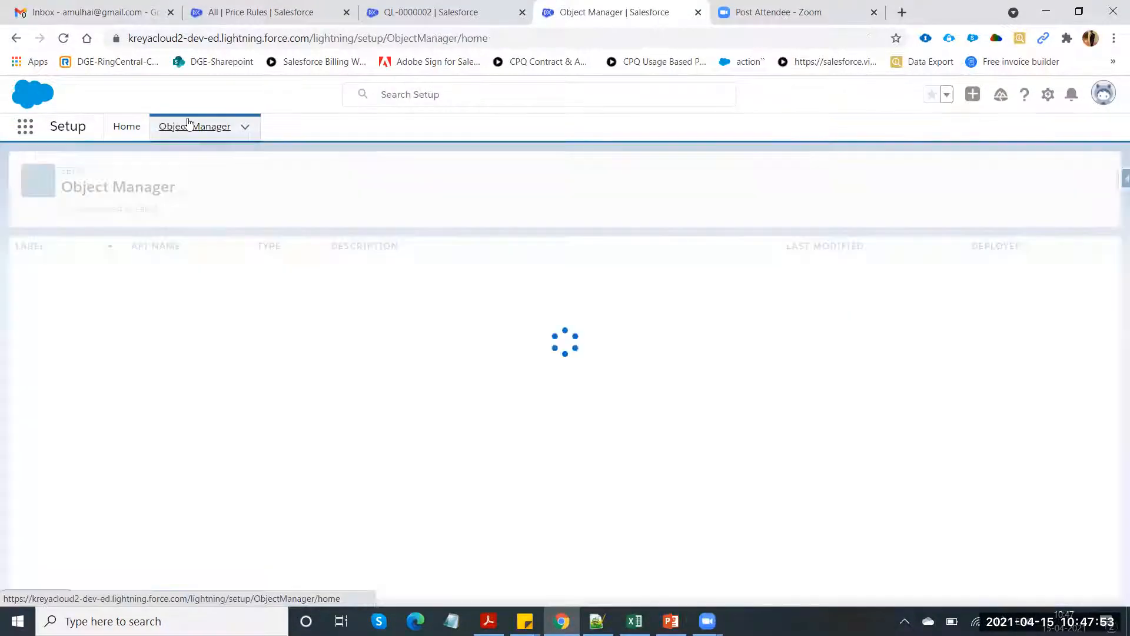
pyautogui.click(832, 175)
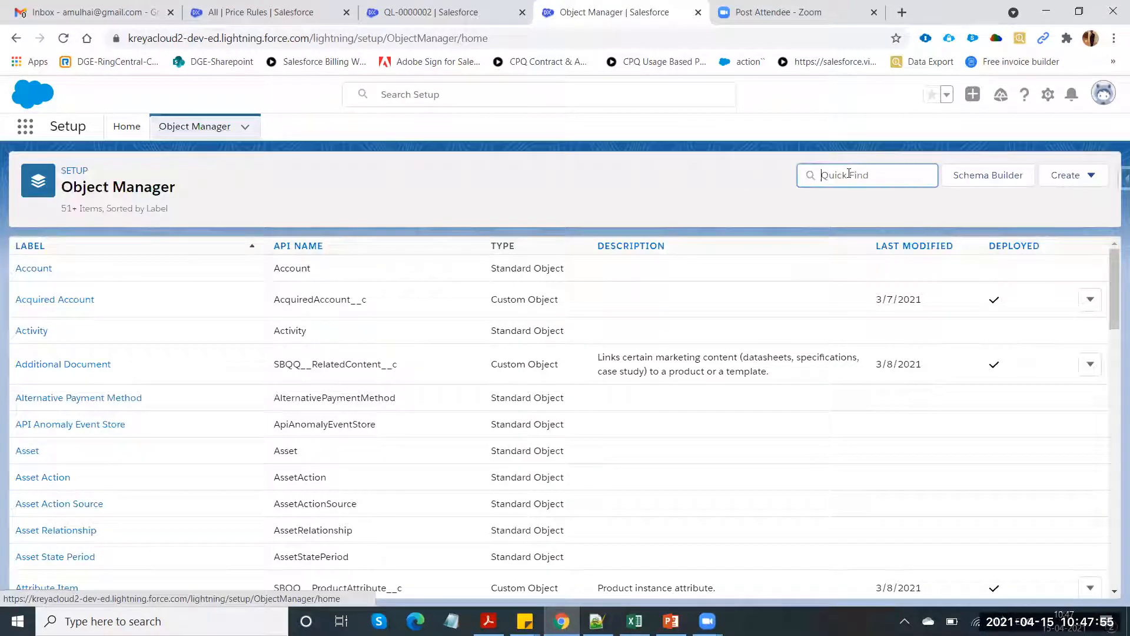
pyautogui.write('quote')
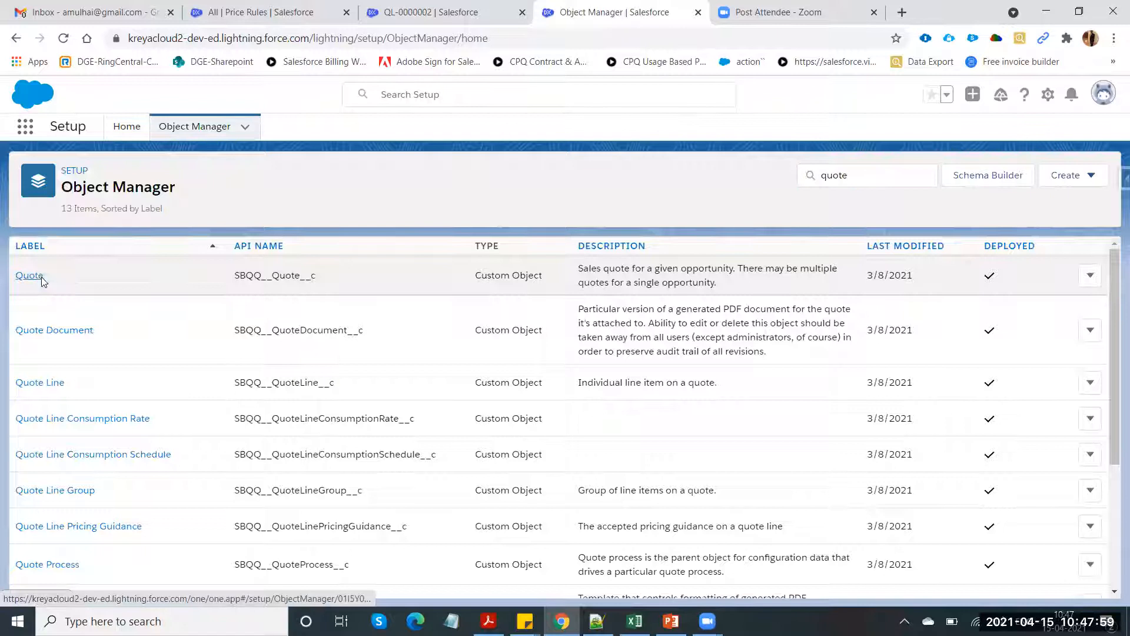
pyautogui.click(41, 277)
pyautogui.click(94, 272)
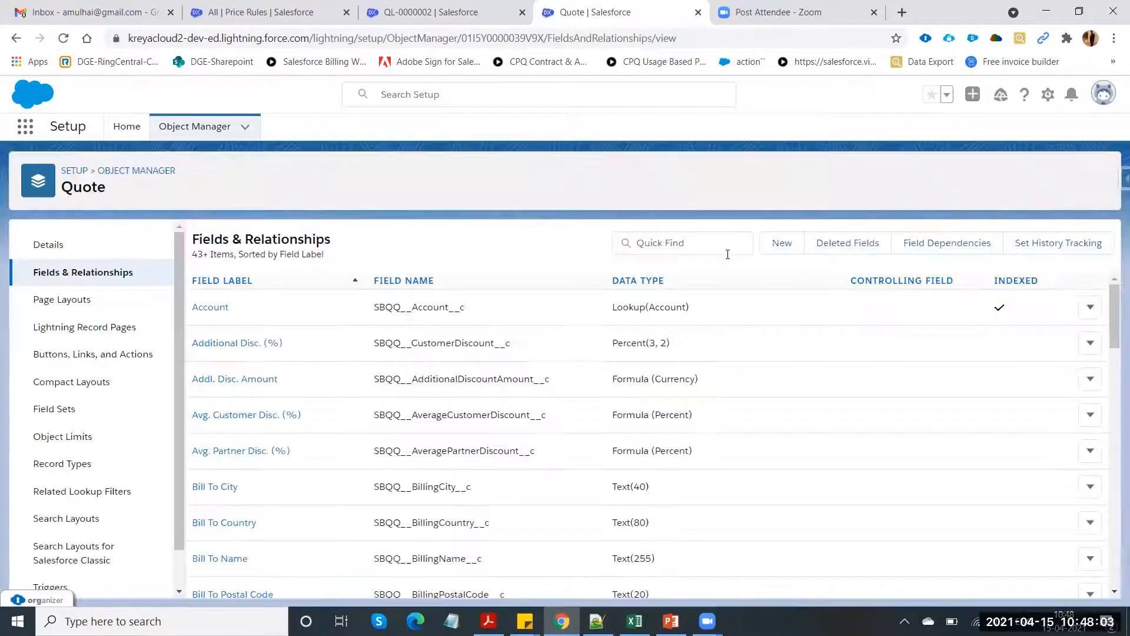
# Search the Quote fields for "data", open the Dataload Flag field and highlight its data type
pyautogui.click(714, 242)
pyautogui.write('dt')
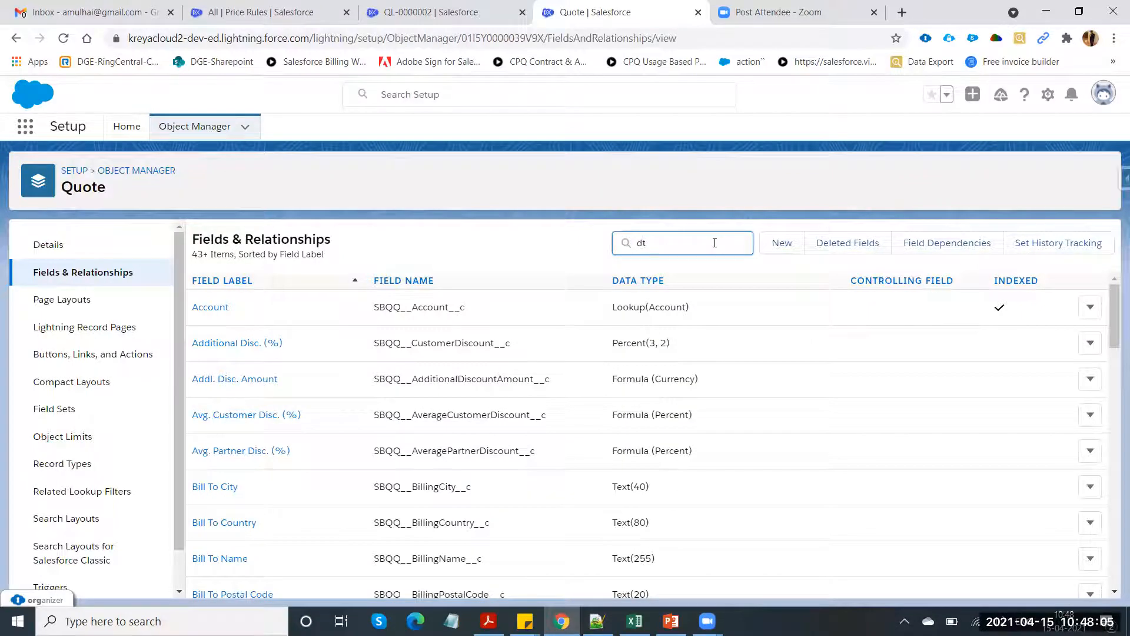
pyautogui.press('BackSpace')
pyautogui.write('ata')
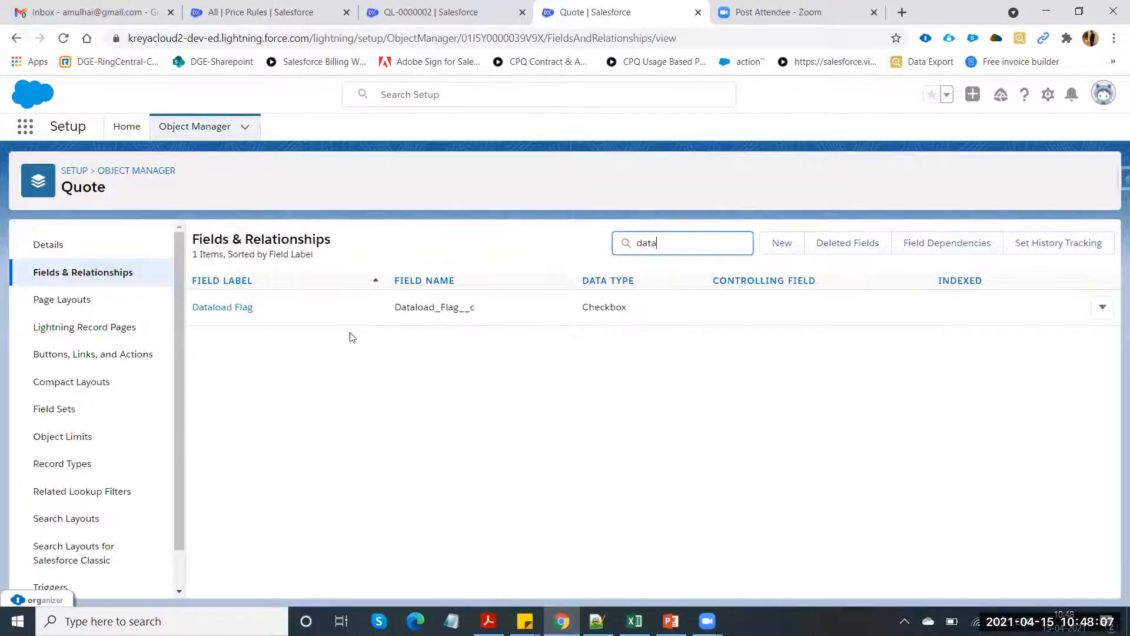
pyautogui.click(235, 309)
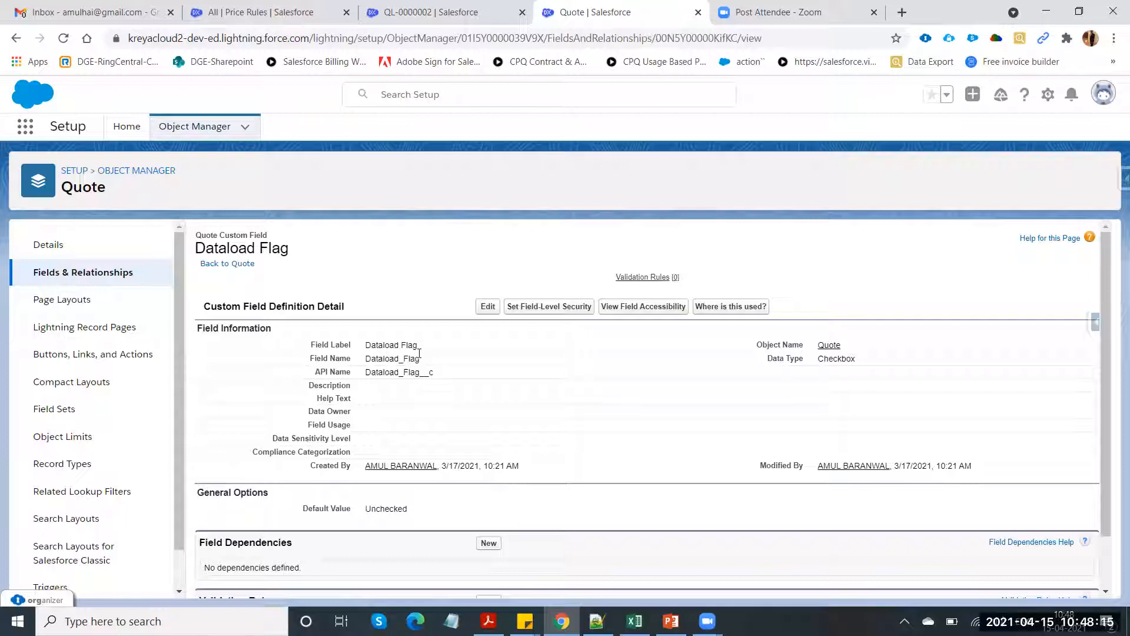
pyautogui.doubleClick(836, 359)
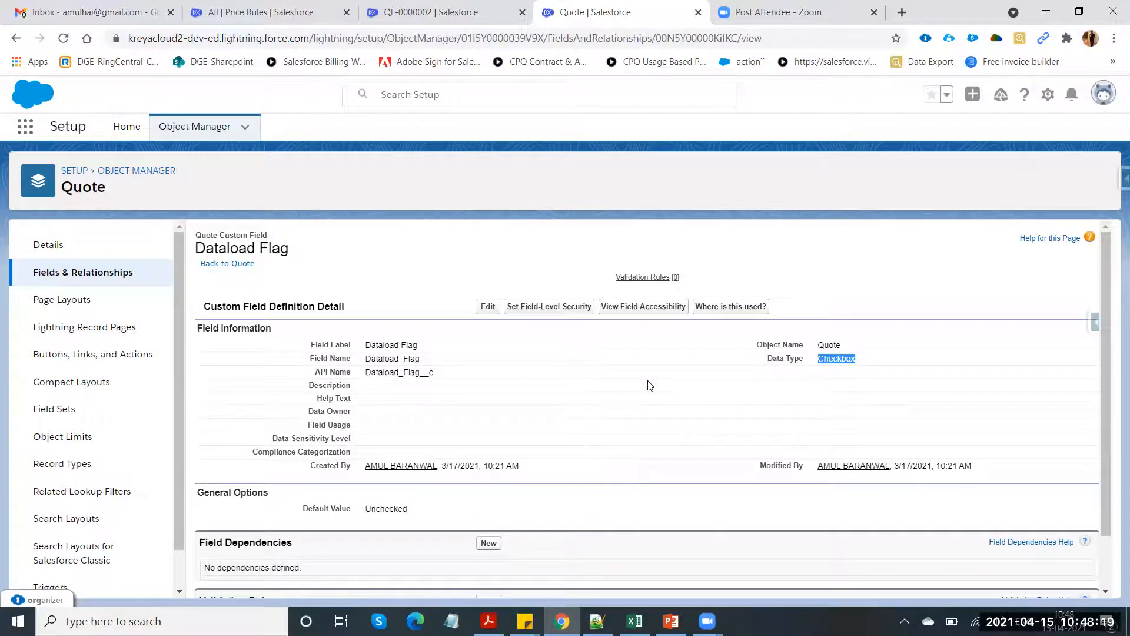
# Switch to PowerPoint, view slide 6 with the Switch Off Price Rule field, and return to Salesforce in Chrome
pyautogui.hotkey('alt', 'Tab')
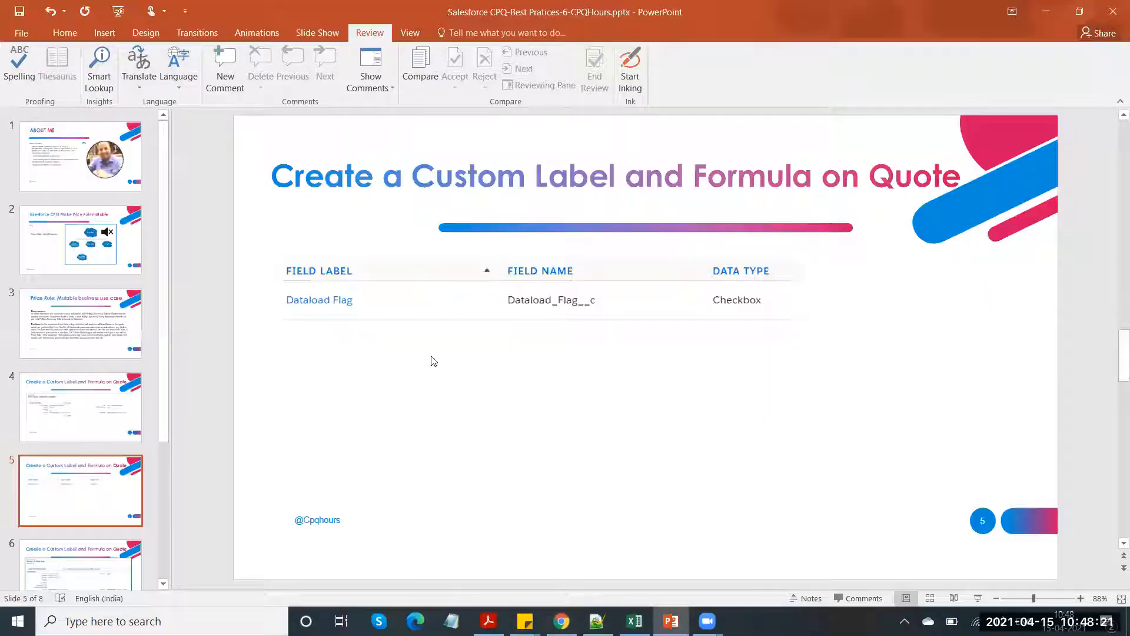
pyautogui.click(90, 559)
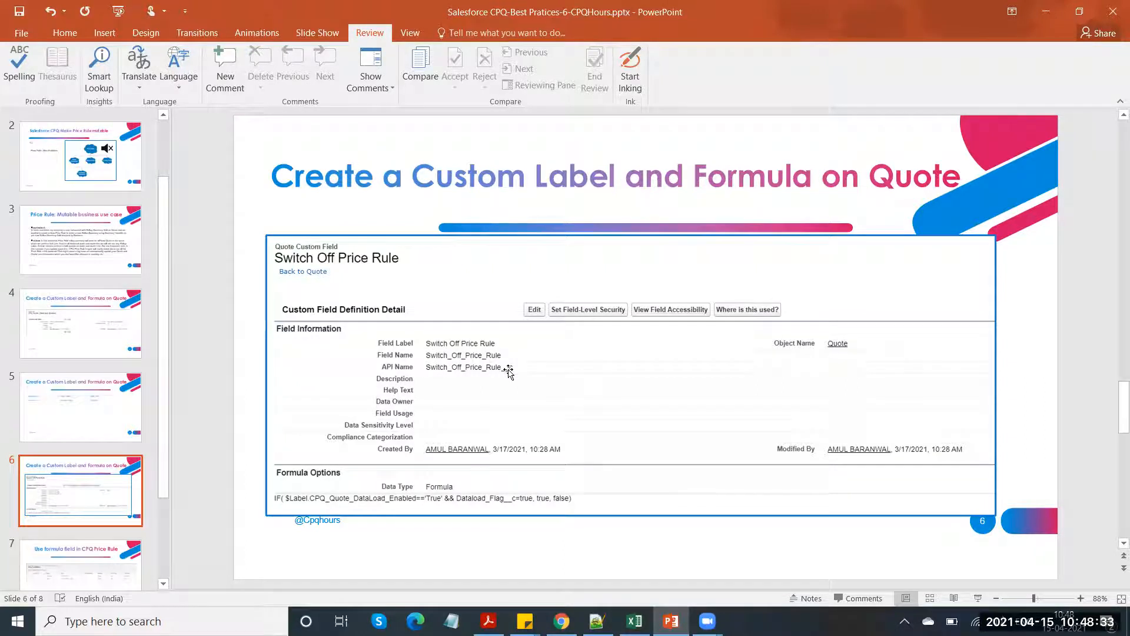
pyautogui.hotkey('alt', 'Tab')
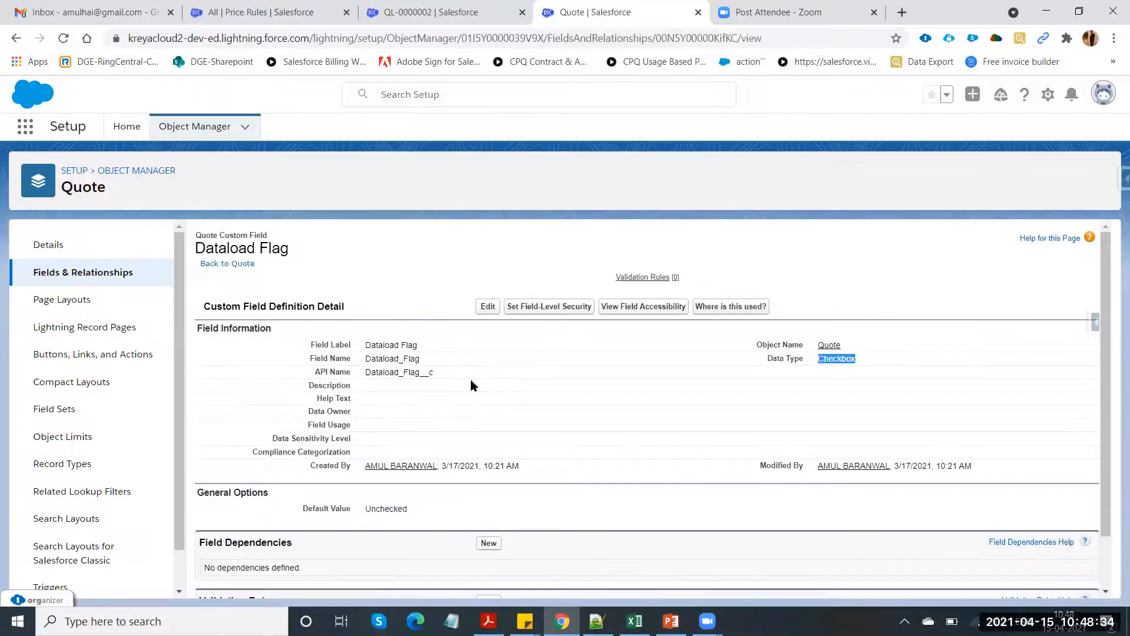
# Search the Quote object's fields for "switc" and open the Switch Off Price Rule field definition
pyautogui.click(109, 272)
pyautogui.click(686, 243)
pyautogui.write('switc')
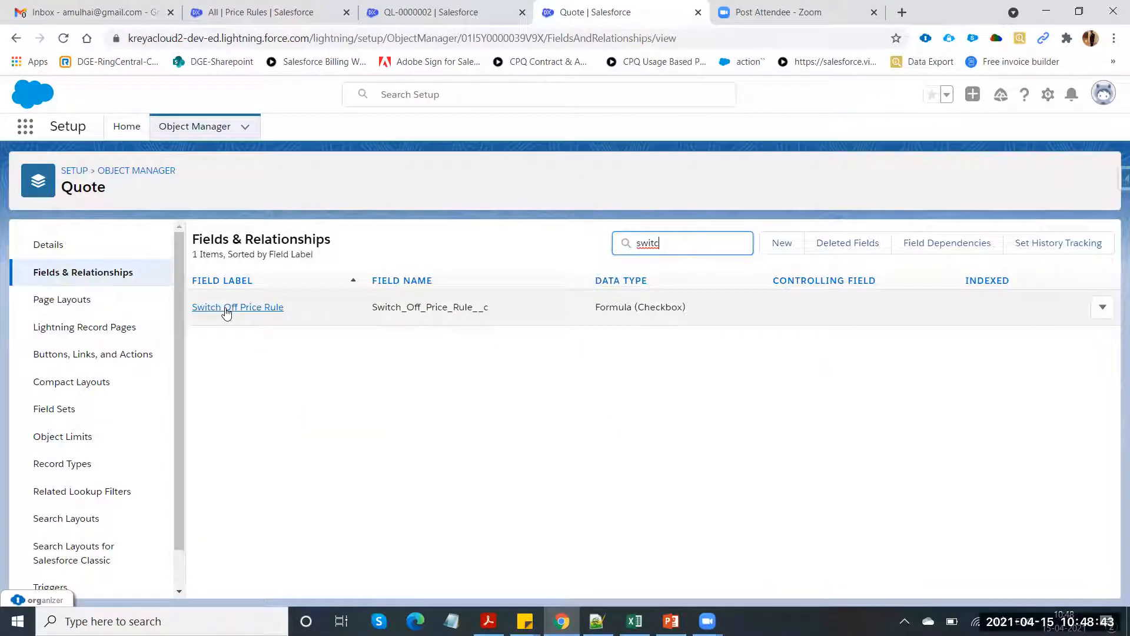
pyautogui.click(226, 310)
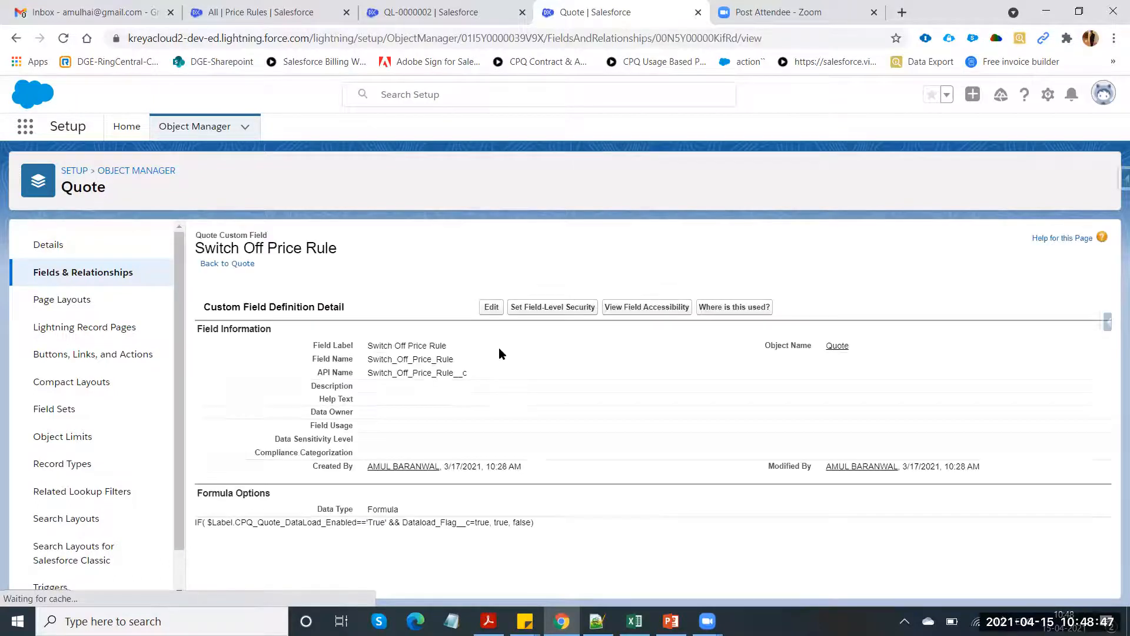
# Examine the Switch Off Price Rule field's API name and the custom label and comparison value in its formula
pyautogui.doubleClick(434, 373)
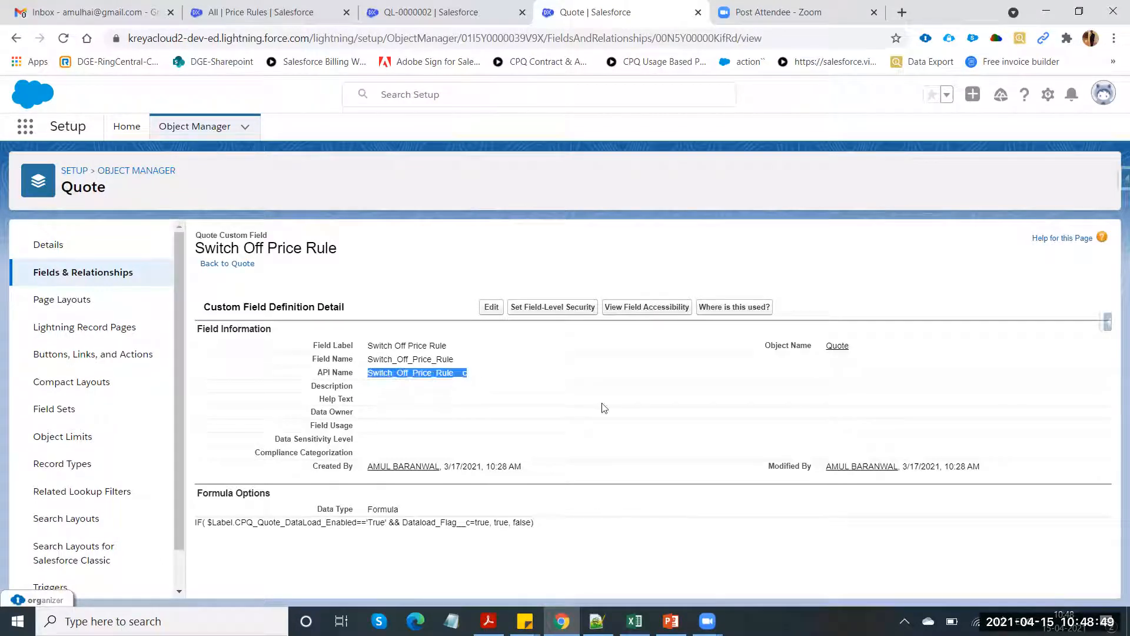
pyautogui.doubleClick(331, 521)
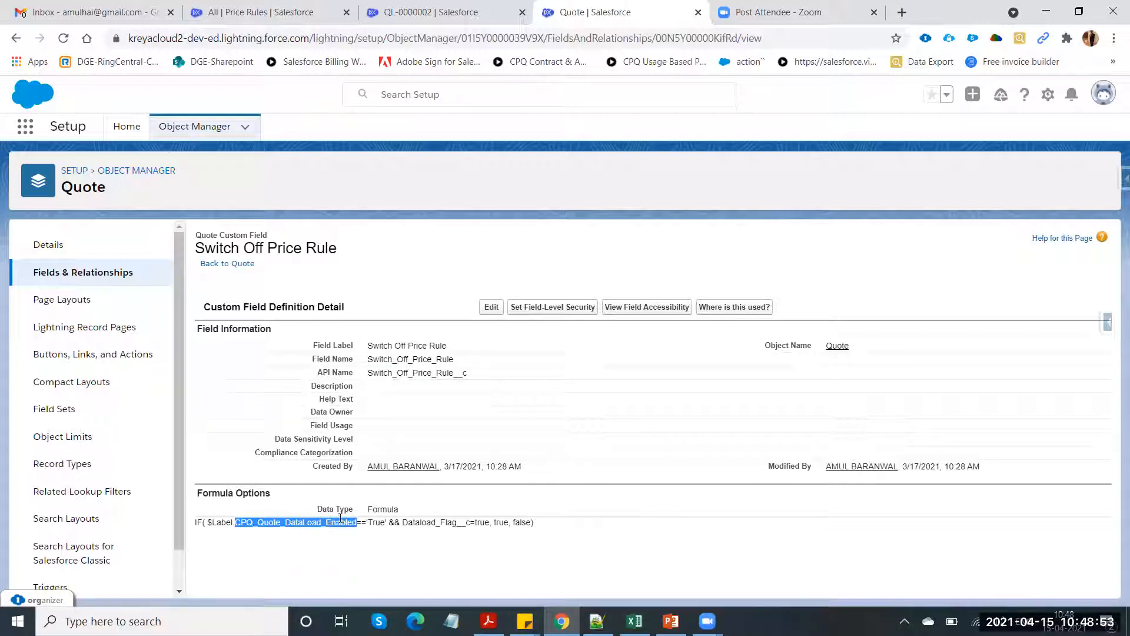
pyautogui.doubleClick(376, 523)
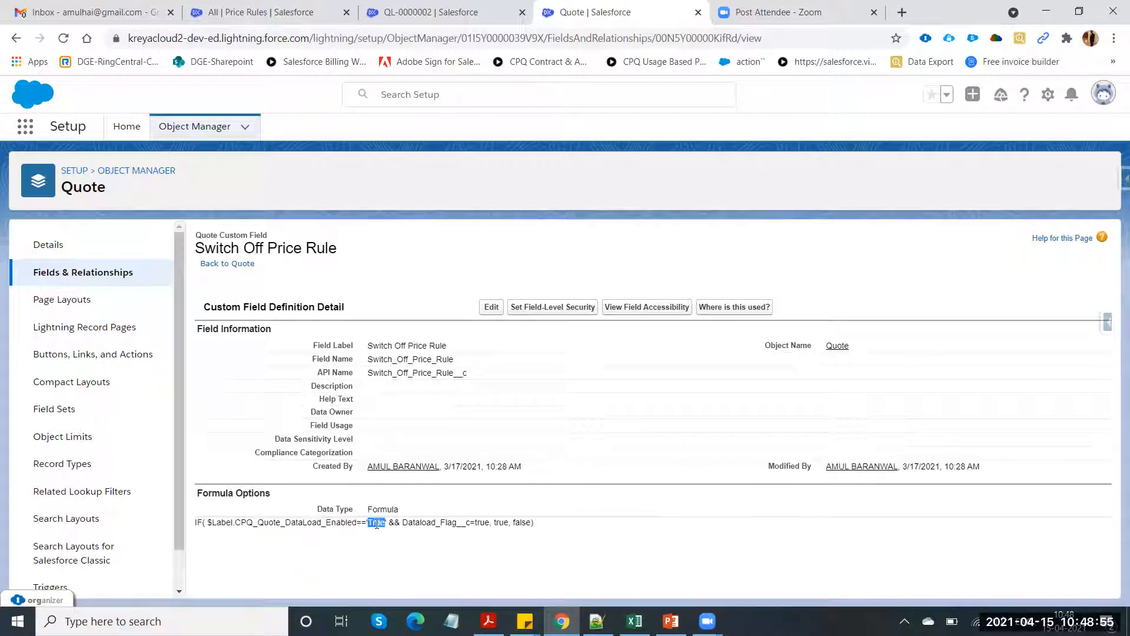
# Examine the Switch Off Price Rule formula's custom label and Dataload_Flag__c conditions, its true and false results, and the field's API name
pyautogui.doubleClick(432, 523)
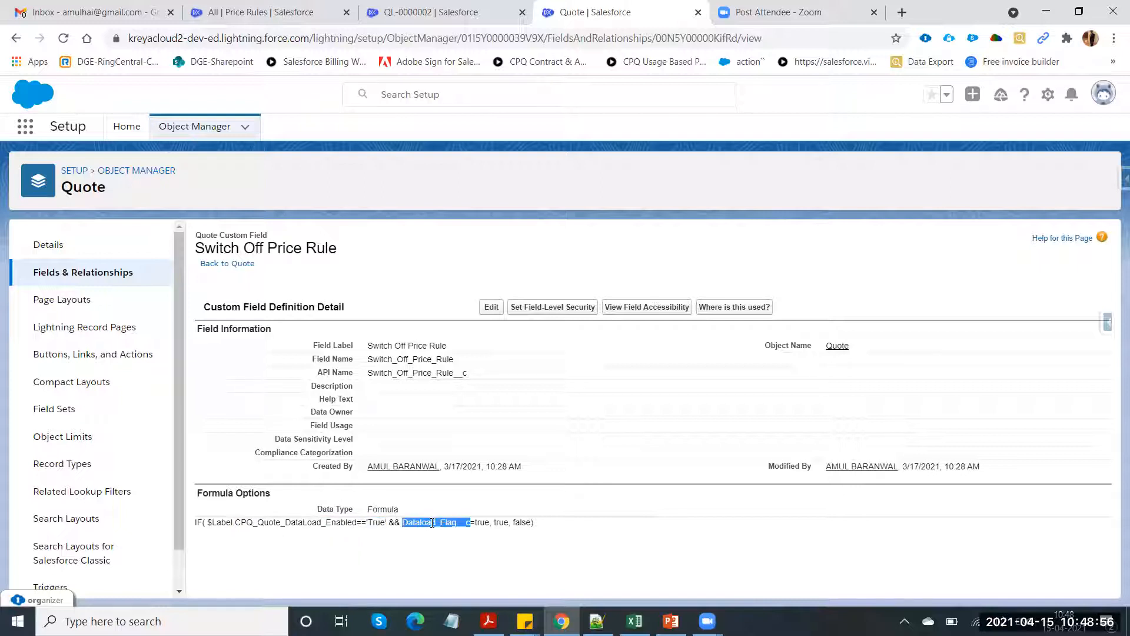
pyautogui.doubleClick(483, 523)
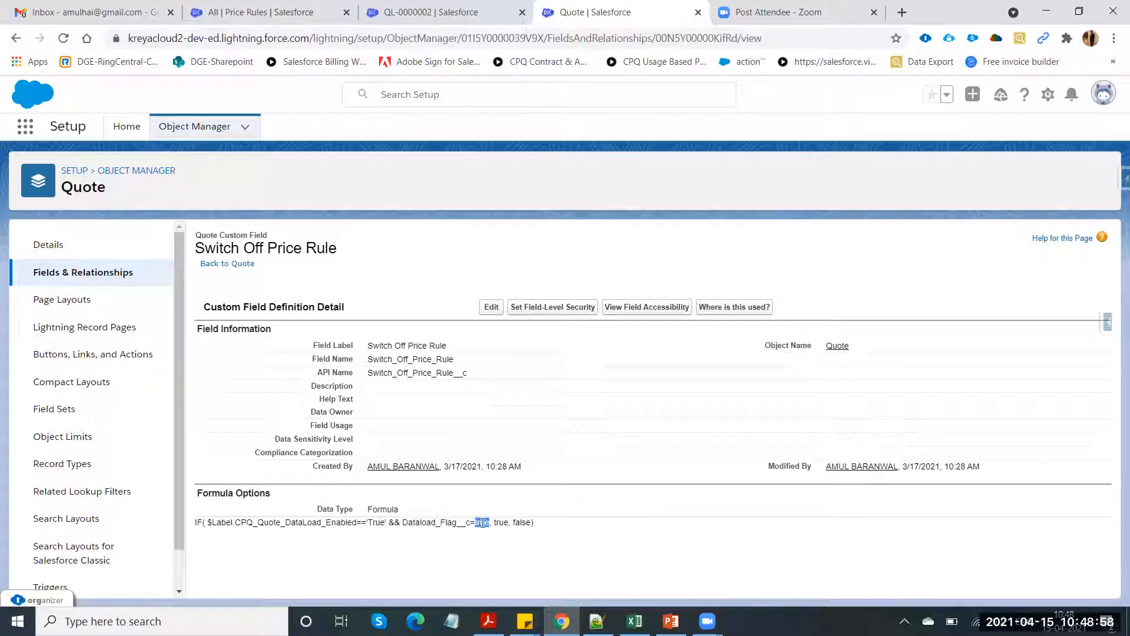
pyautogui.doubleClick(302, 523)
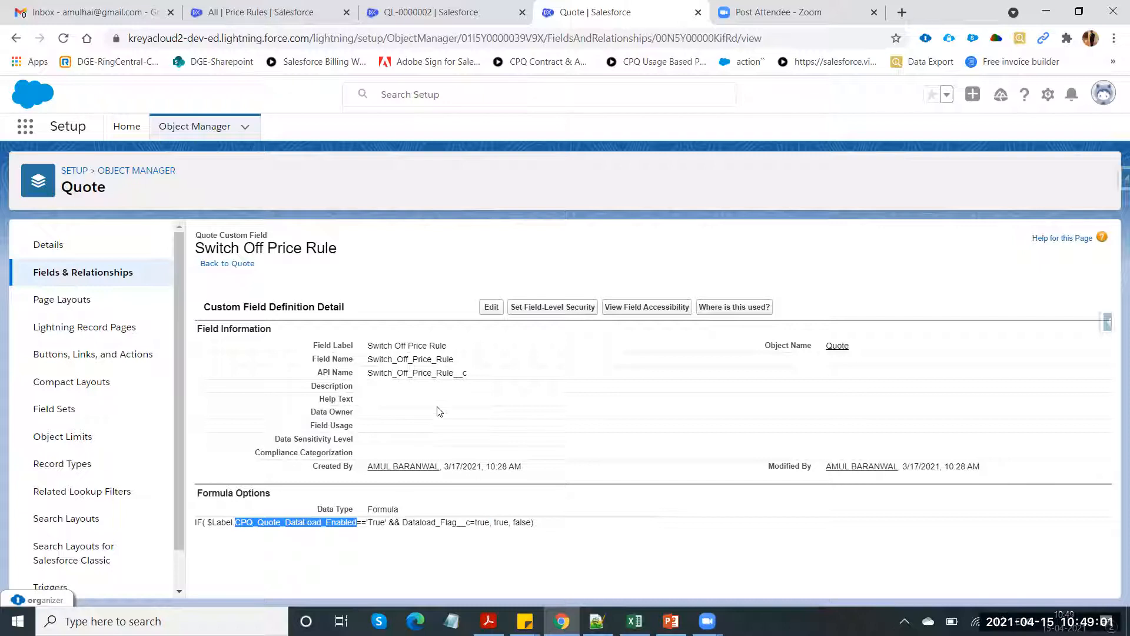
pyautogui.doubleClick(428, 373)
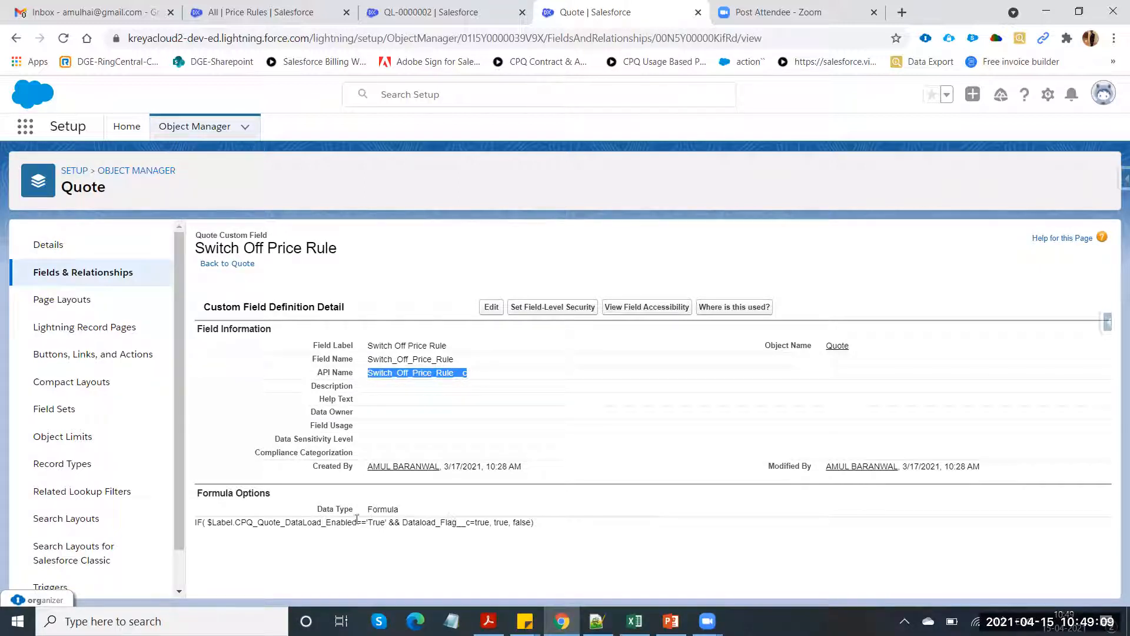
pyautogui.doubleClick(266, 523)
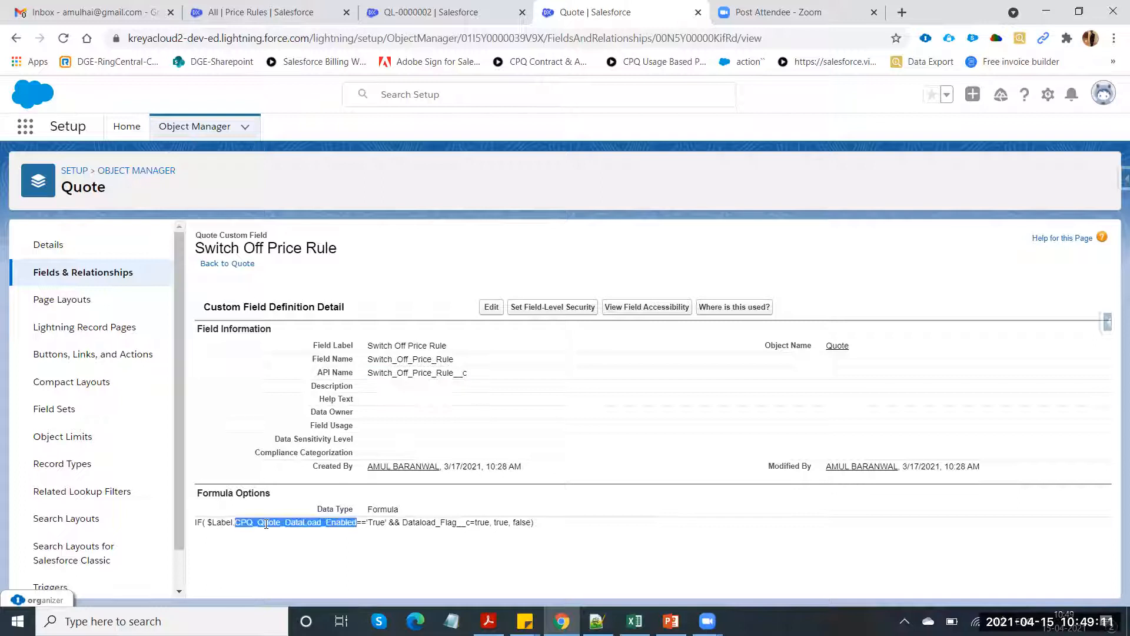
pyautogui.doubleClick(377, 524)
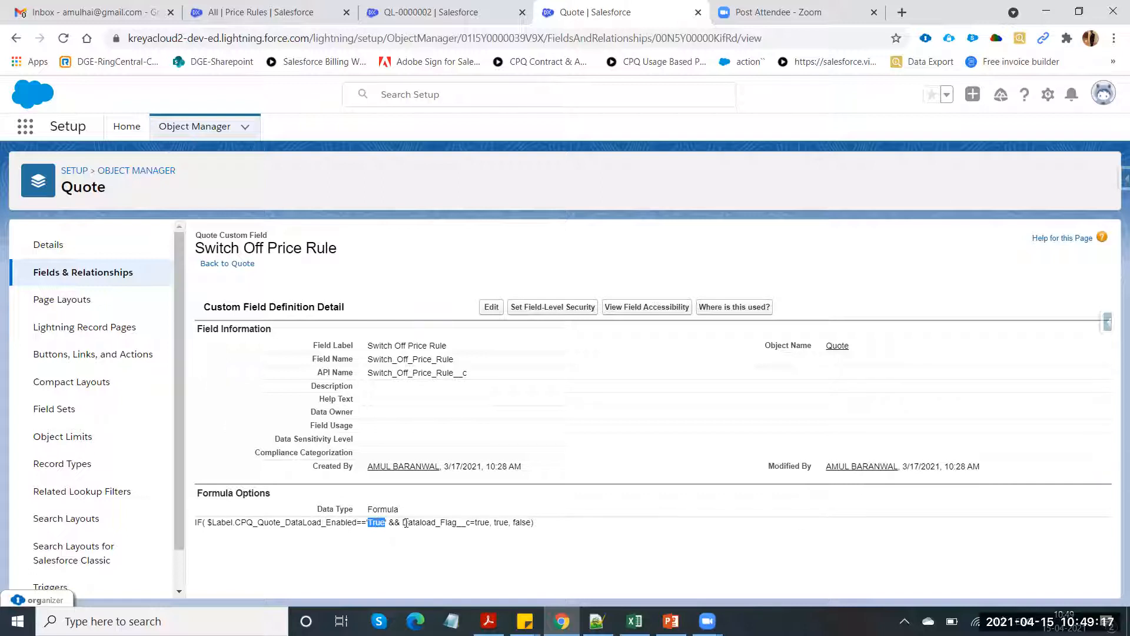
pyautogui.doubleClick(431, 522)
pyautogui.doubleClick(477, 522)
pyautogui.click(441, 522)
pyautogui.doubleClick(500, 522)
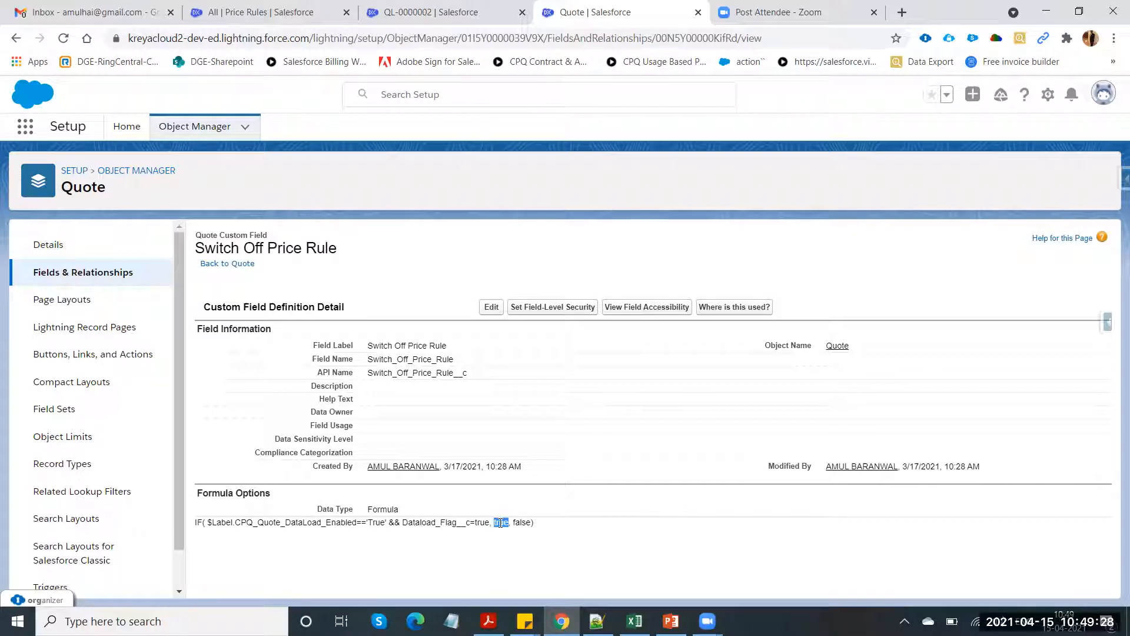
pyautogui.doubleClick(435, 375)
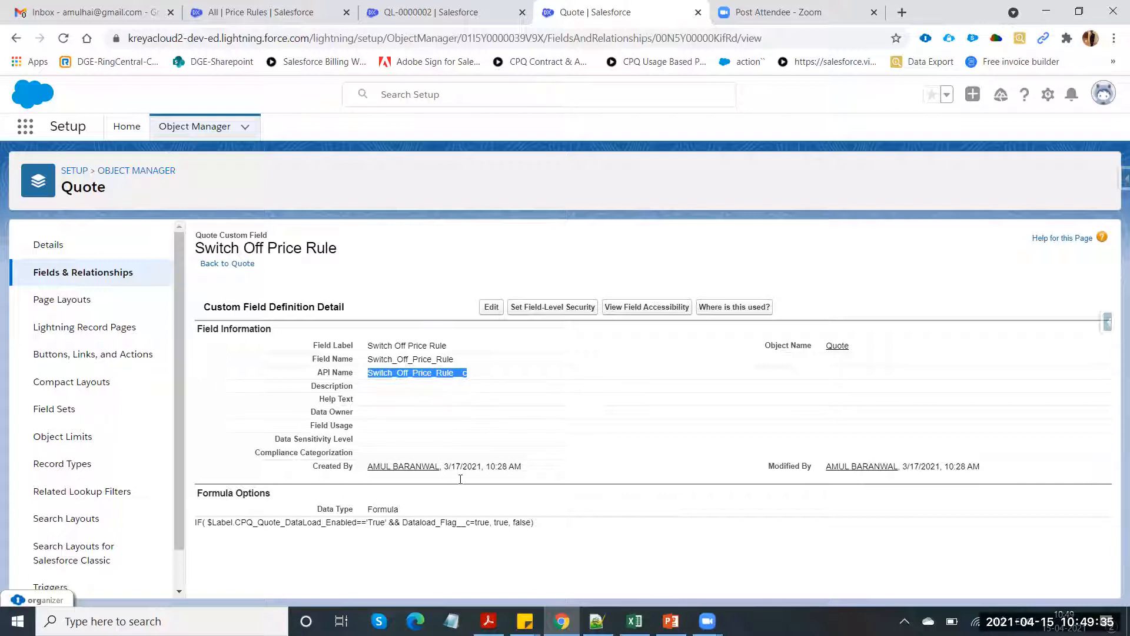
pyautogui.doubleClick(522, 521)
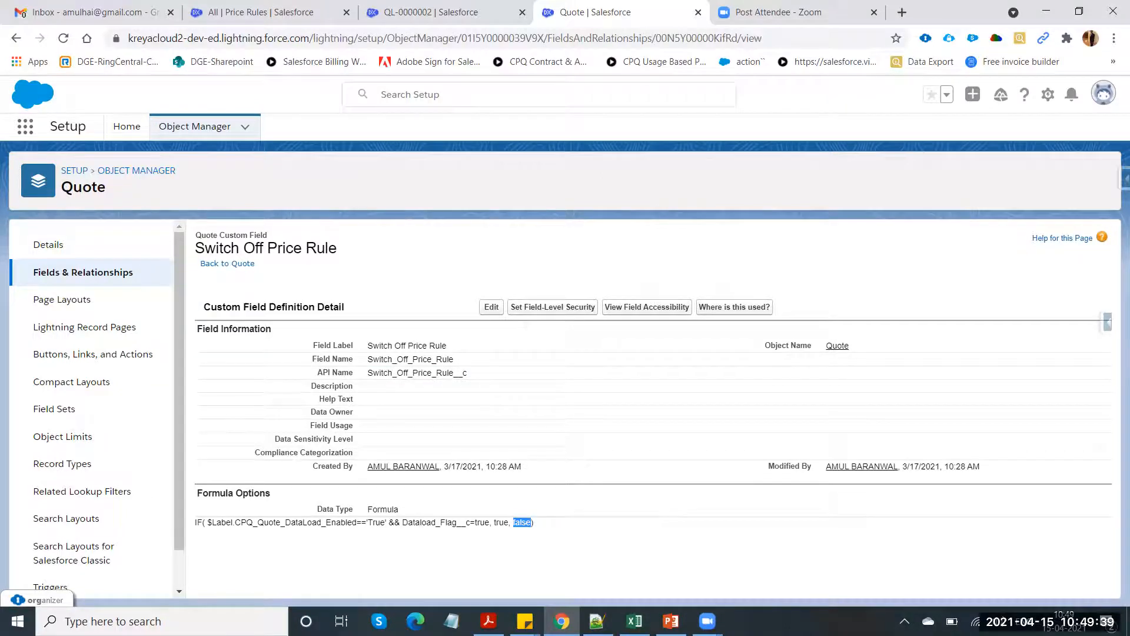
# Switch to PowerPoint, view slide 7 on using the formula field in a CPQ price rule, and return to Salesforce in Chrome
pyautogui.click(671, 621)
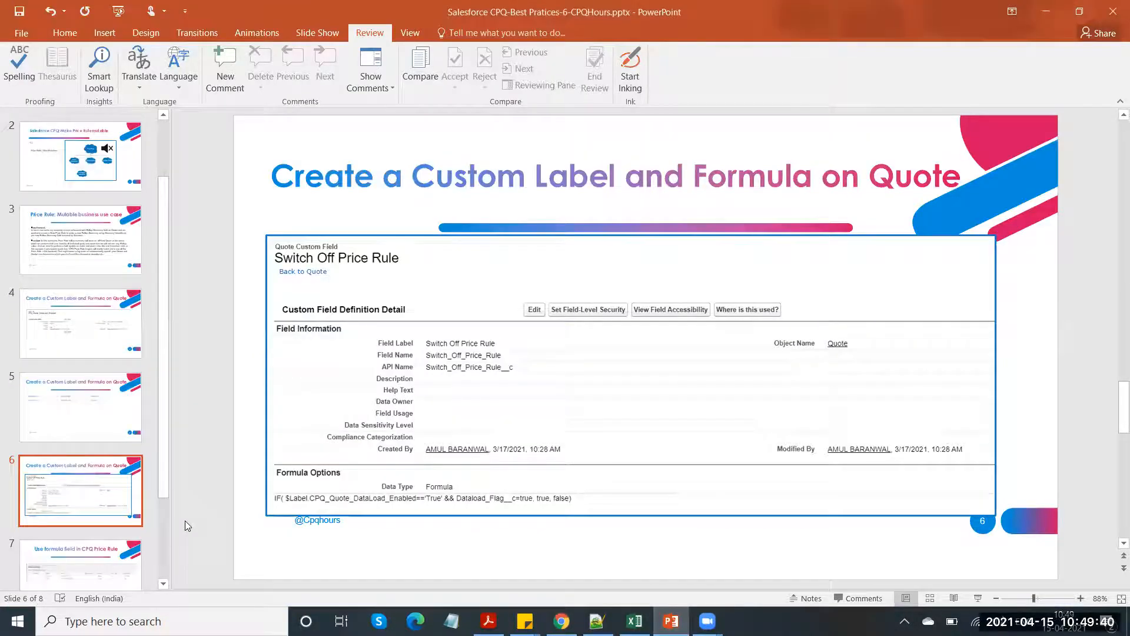
pyautogui.click(83, 550)
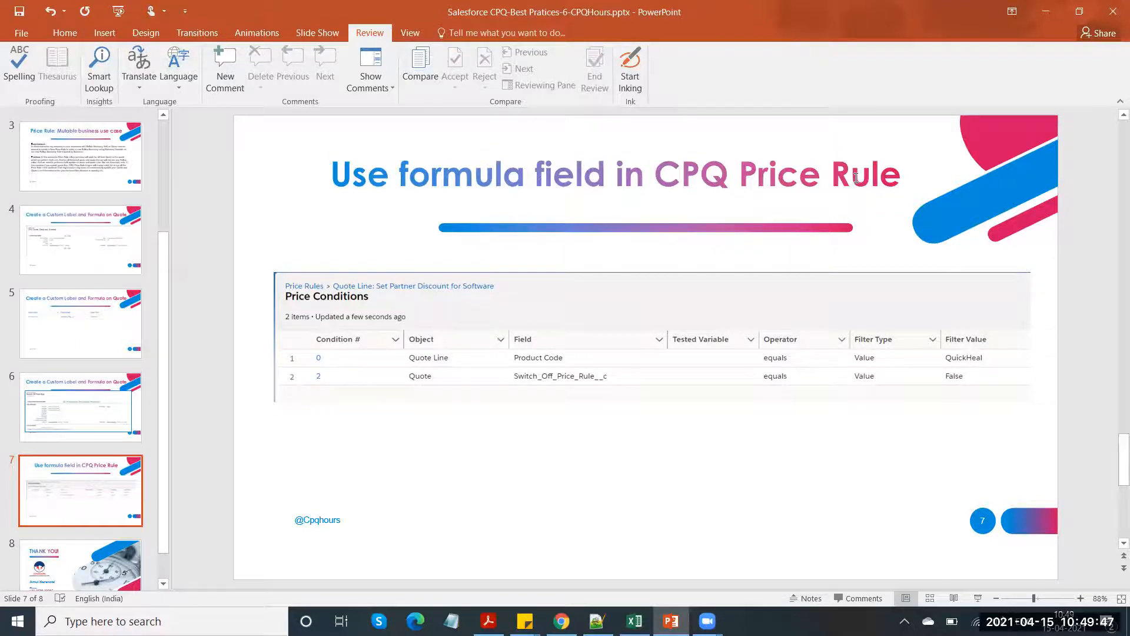
pyautogui.hotkey('alt', 'Tab')
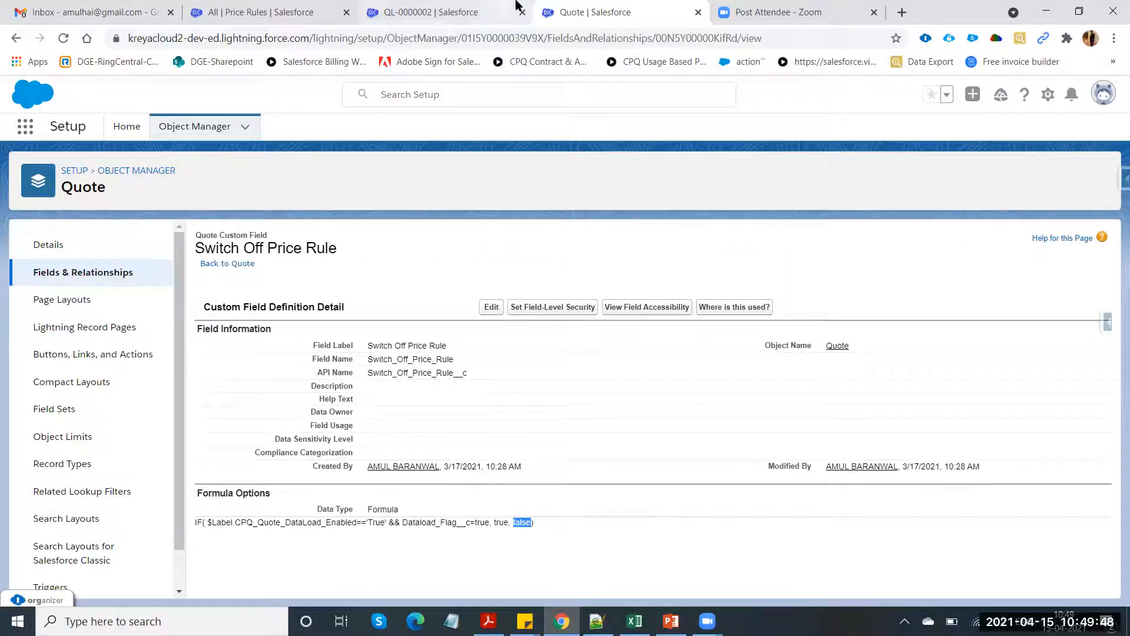
# Open the price rule "Quote Line: Set Partner Discount for Software" and review its details and related price conditions and actions
pyautogui.click(439, 13)
pyautogui.click(288, 8)
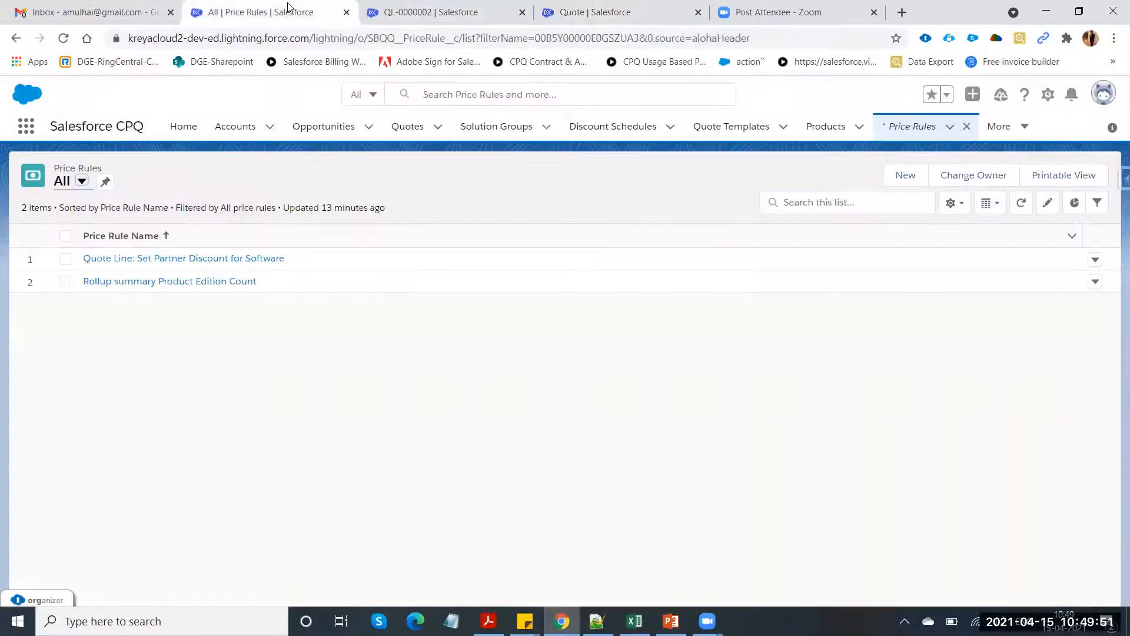
pyautogui.click(202, 260)
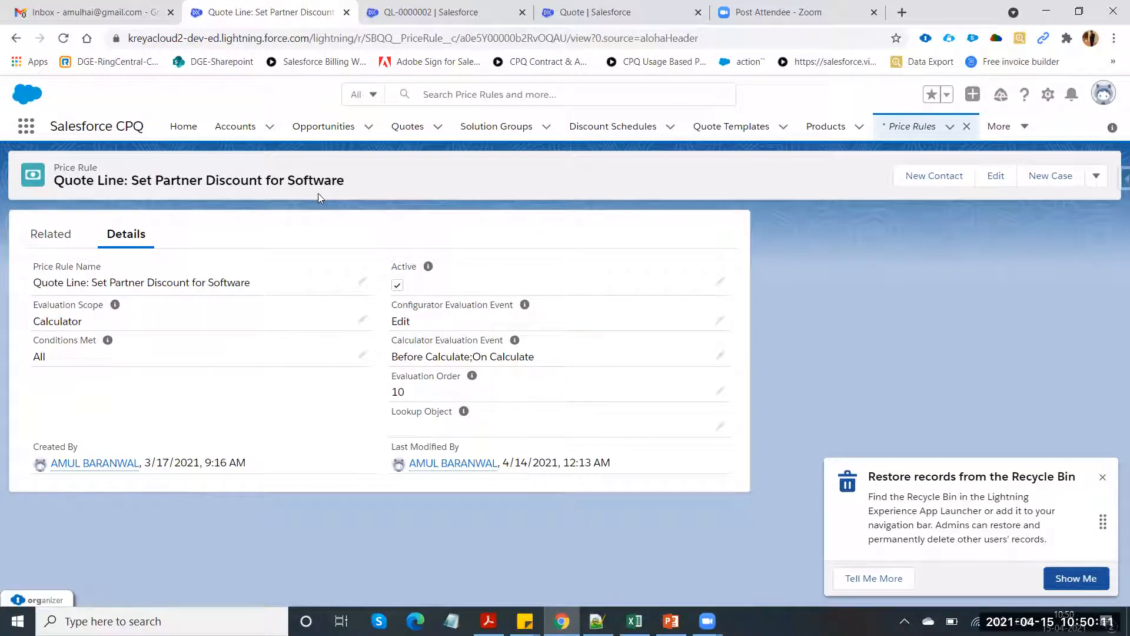
pyautogui.click(56, 240)
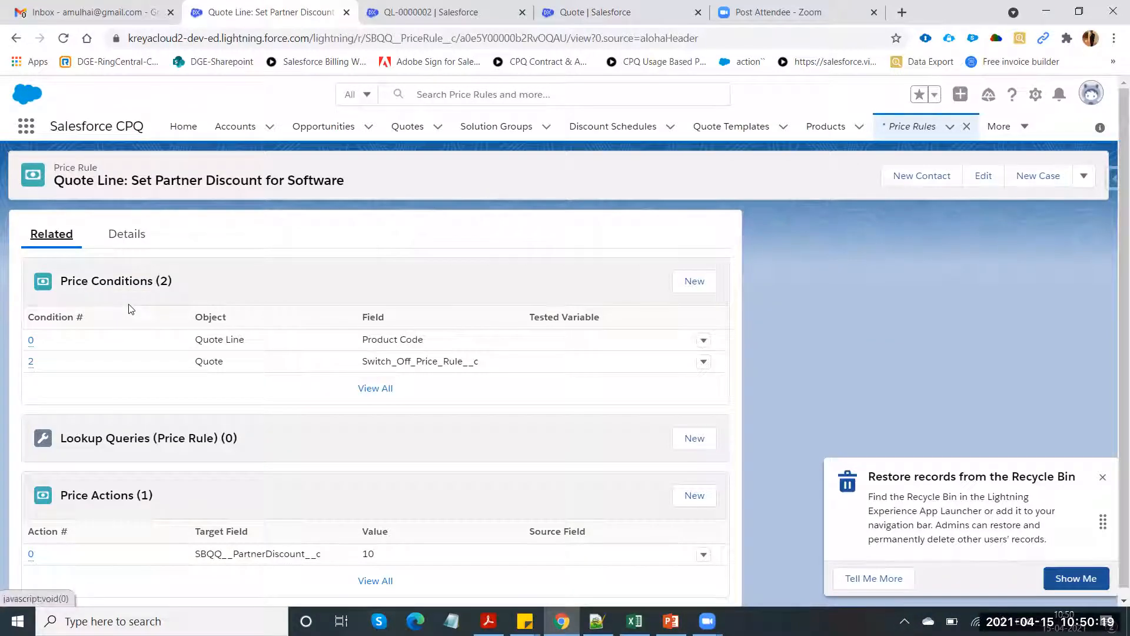
pyautogui.click(131, 244)
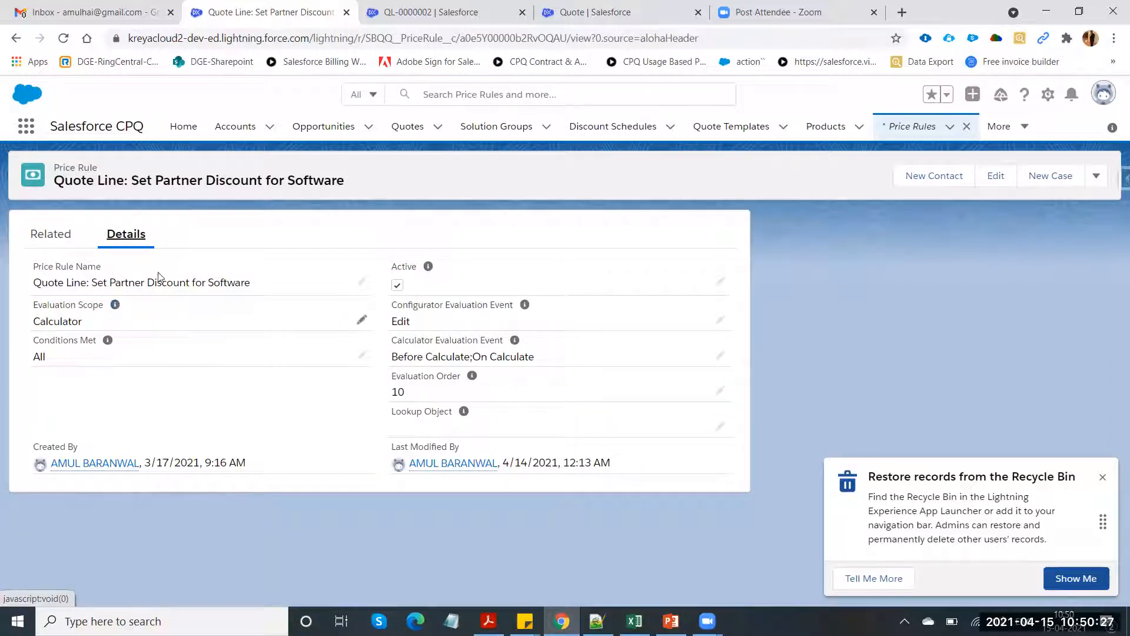
pyautogui.click(61, 239)
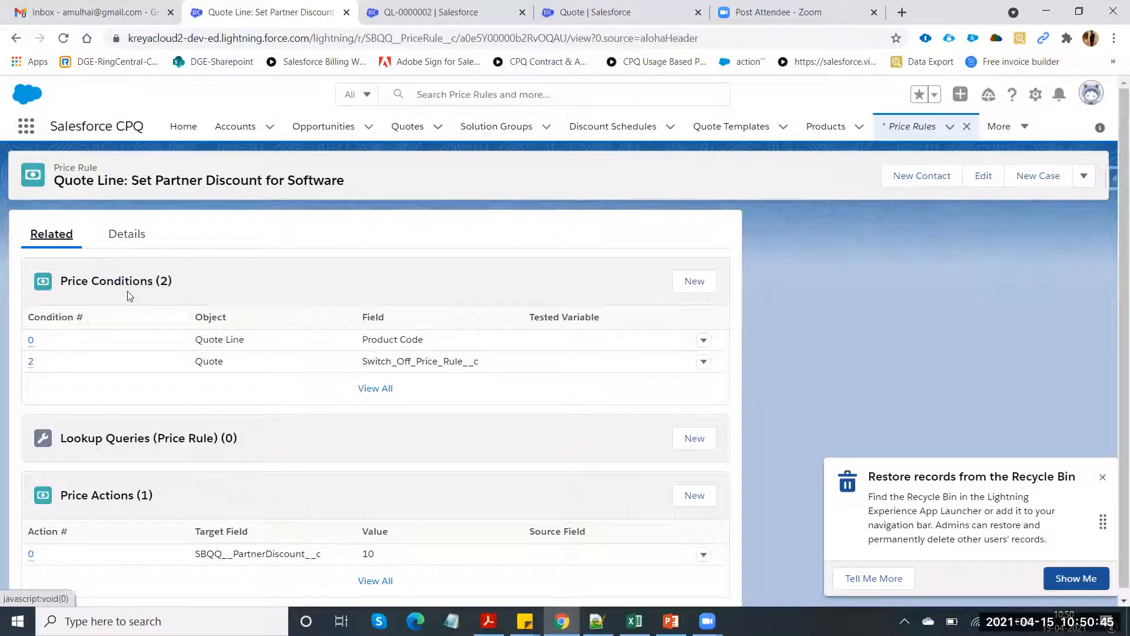
# Open price condition 2 for editing, view its Object options and filter settings, and discard the edit
pyautogui.click(31, 363)
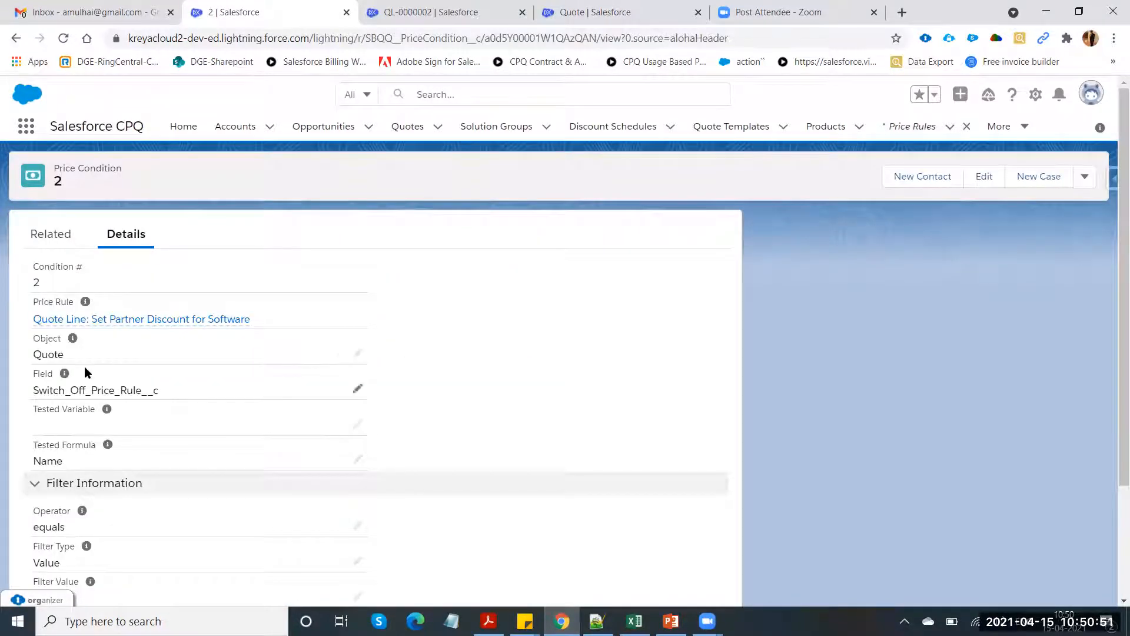
pyautogui.doubleClick(52, 355)
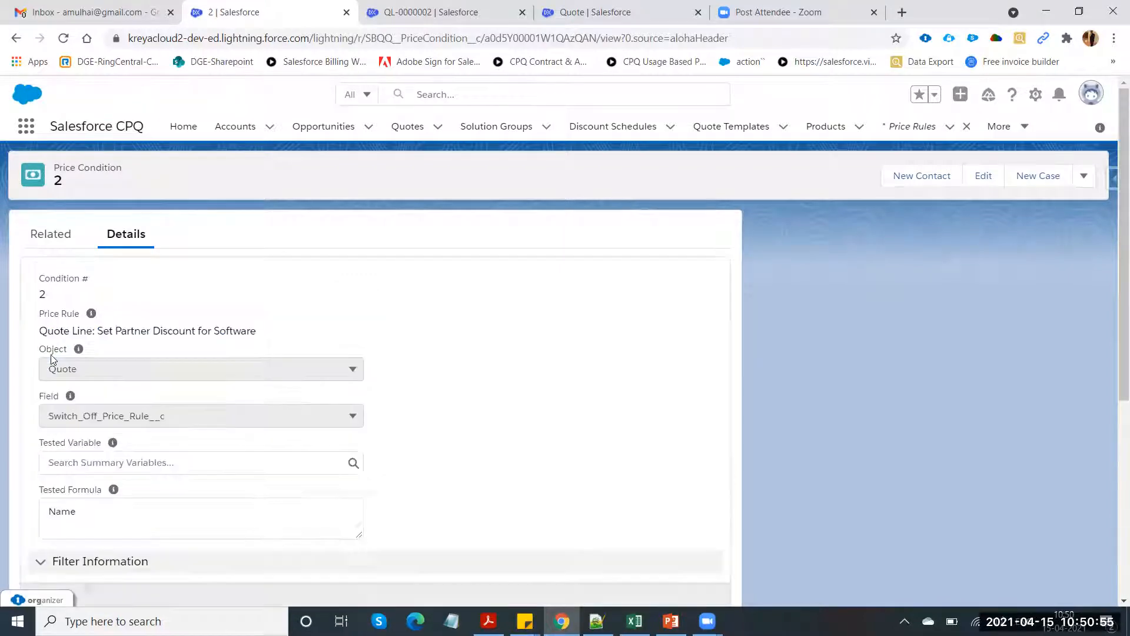
pyautogui.click(93, 369)
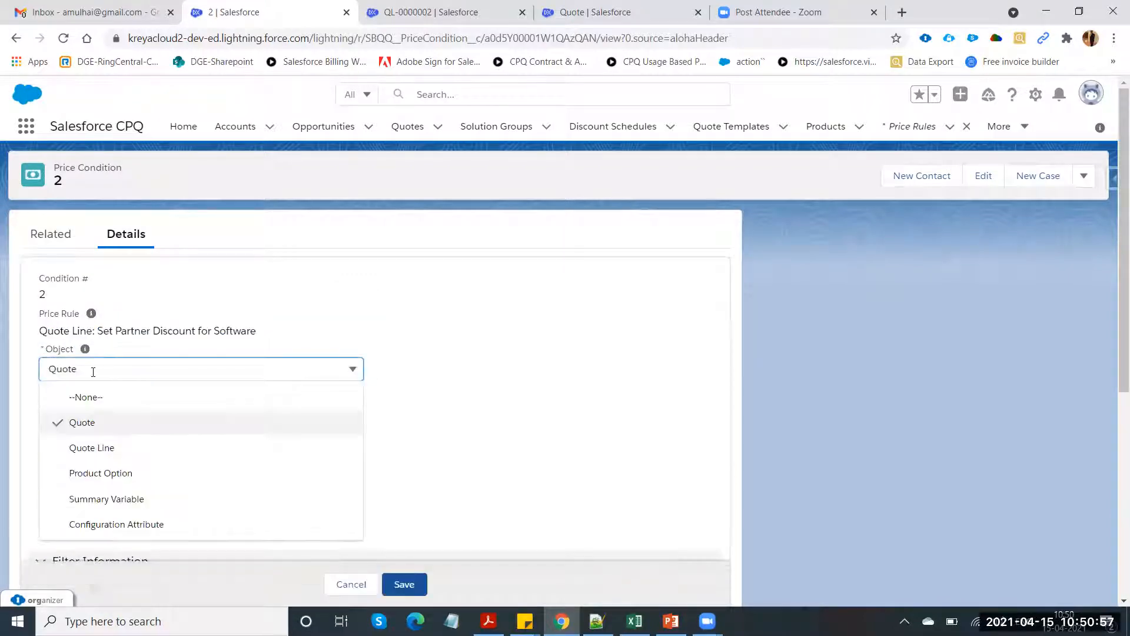
pyautogui.click(432, 393)
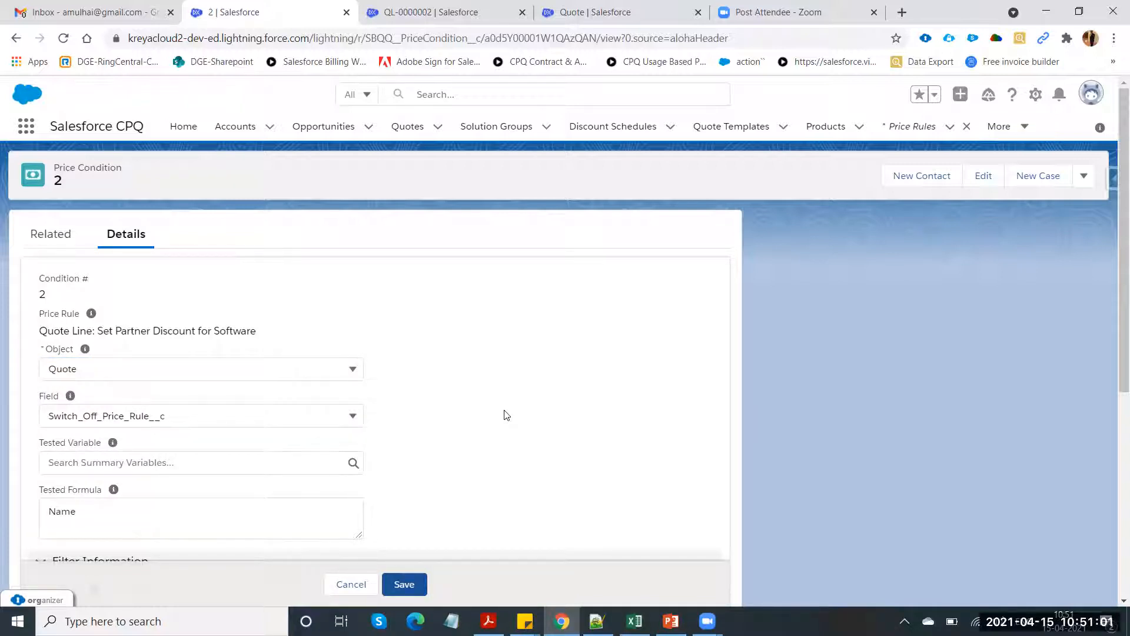
pyautogui.scroll(-4, 506, 415)
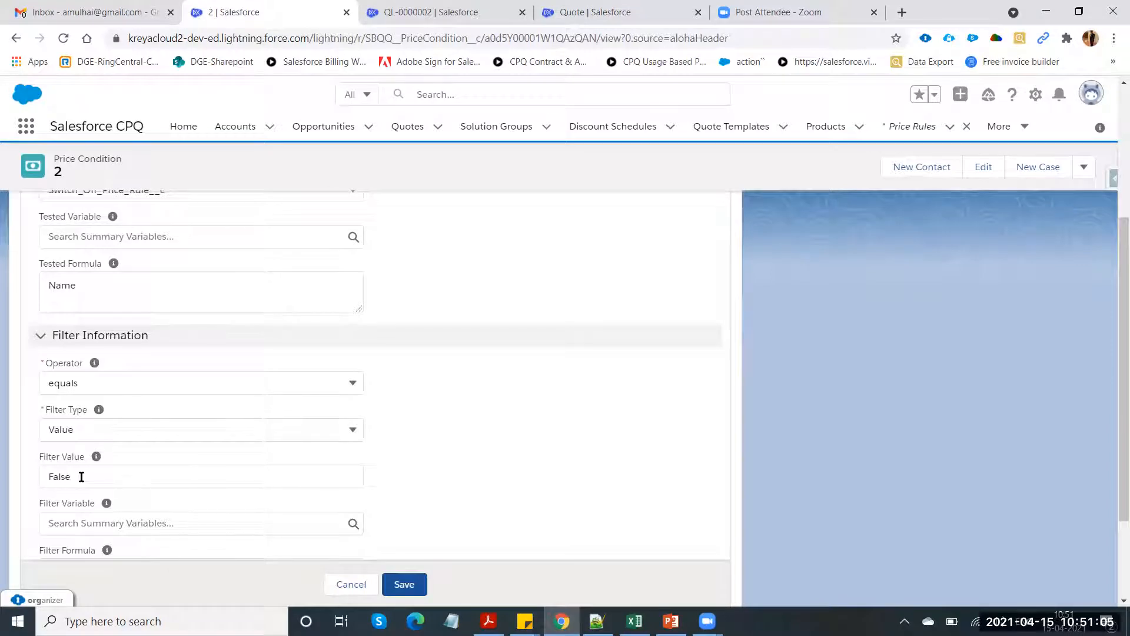
pyautogui.click(351, 584)
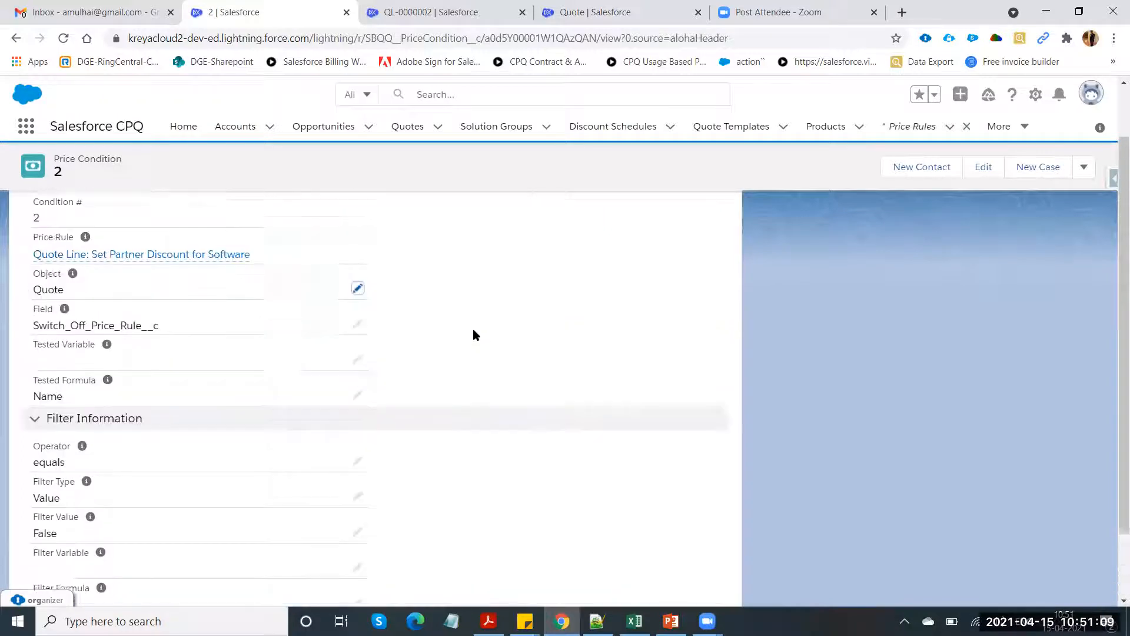
# Examine price condition 2's tested field, operator, filter type and filter value
pyautogui.scroll(-1, 476, 334)
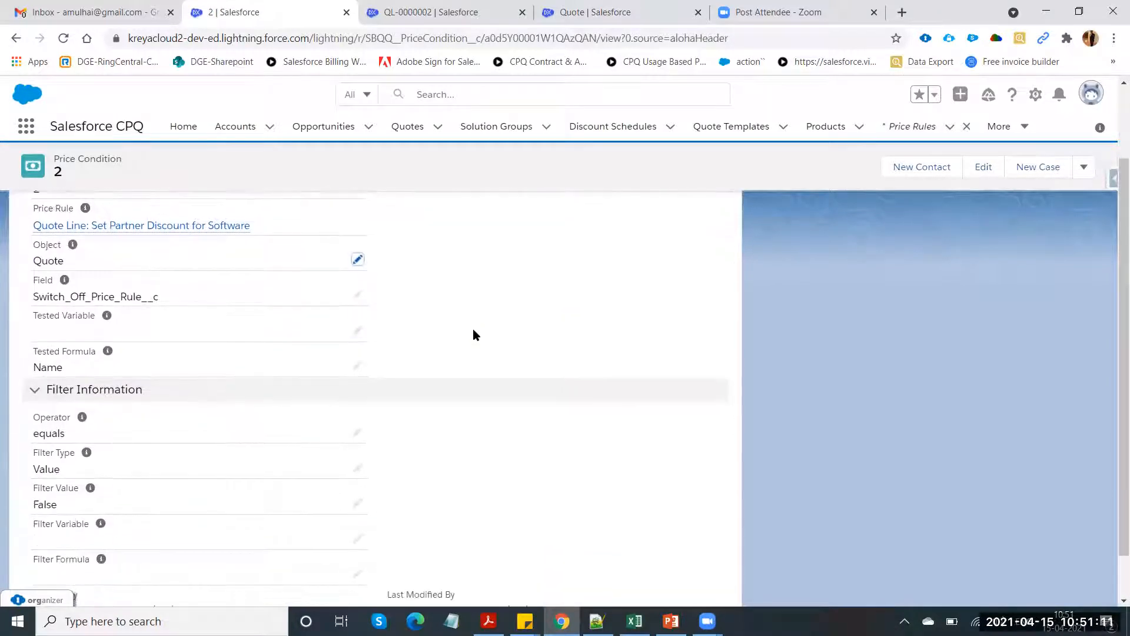
pyautogui.scroll(-1, 475, 335)
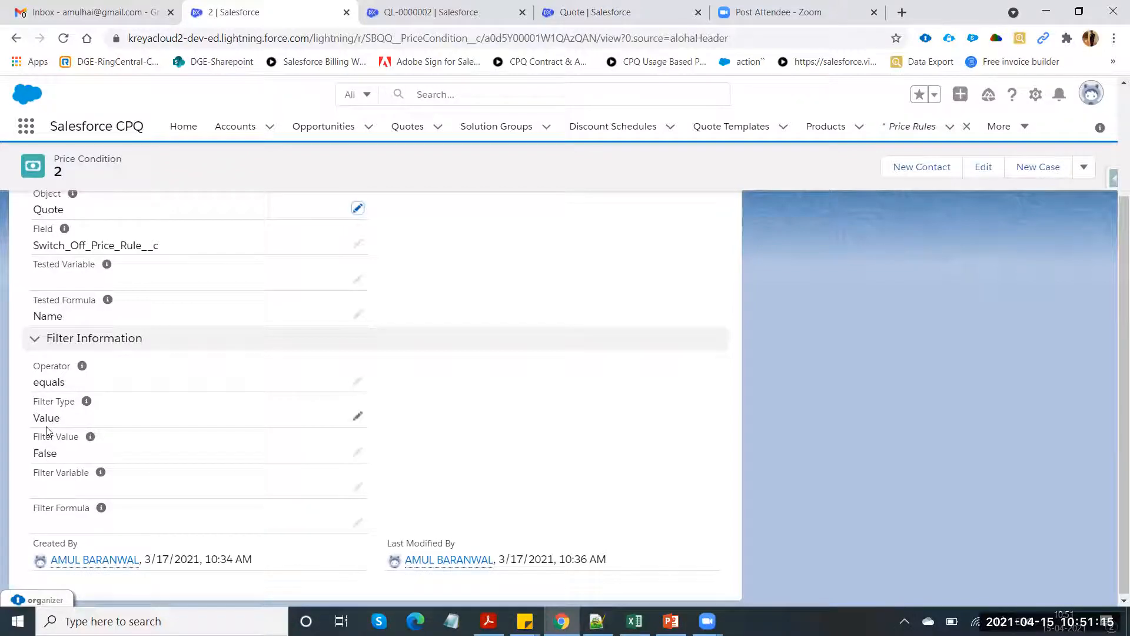
pyautogui.scroll(2, 47, 429)
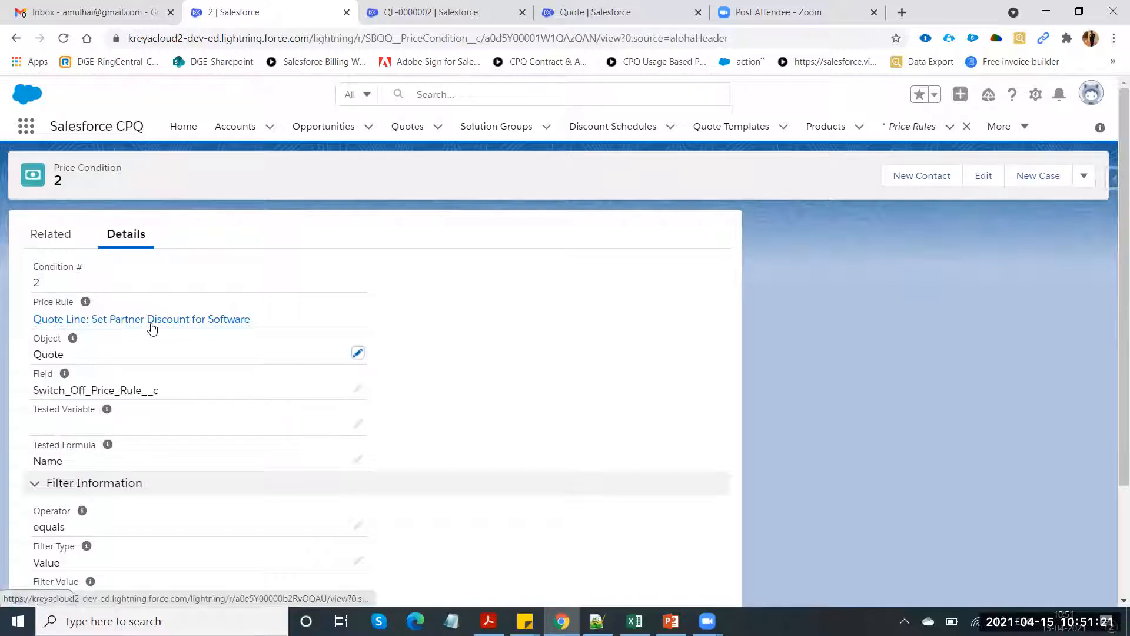
pyautogui.moveTo(151, 325)
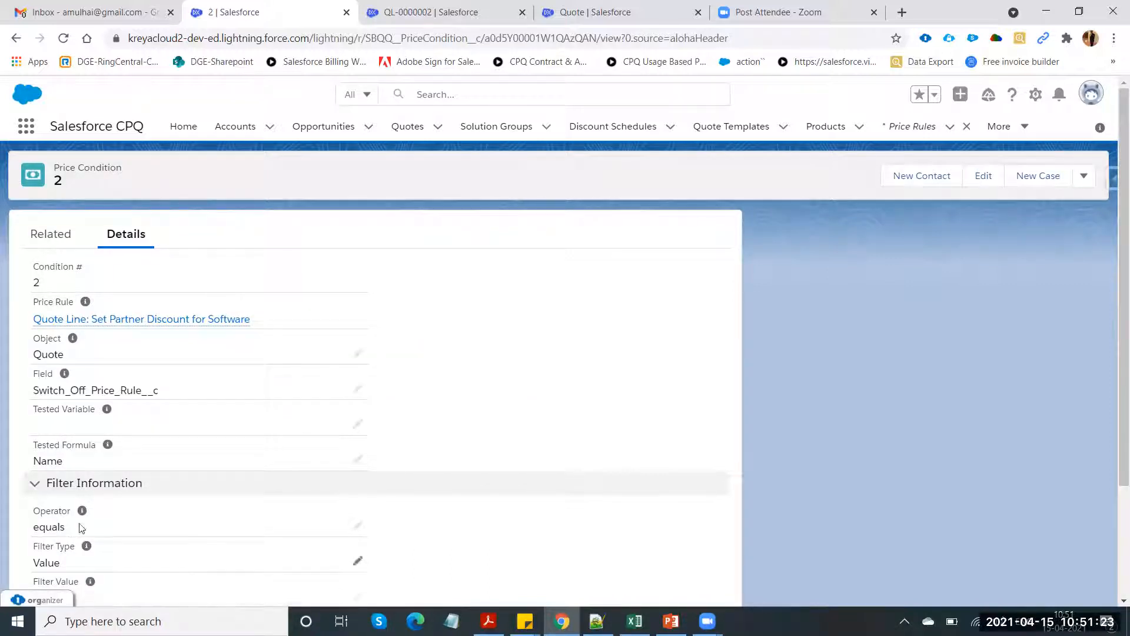
pyautogui.scroll(-2, 56, 511)
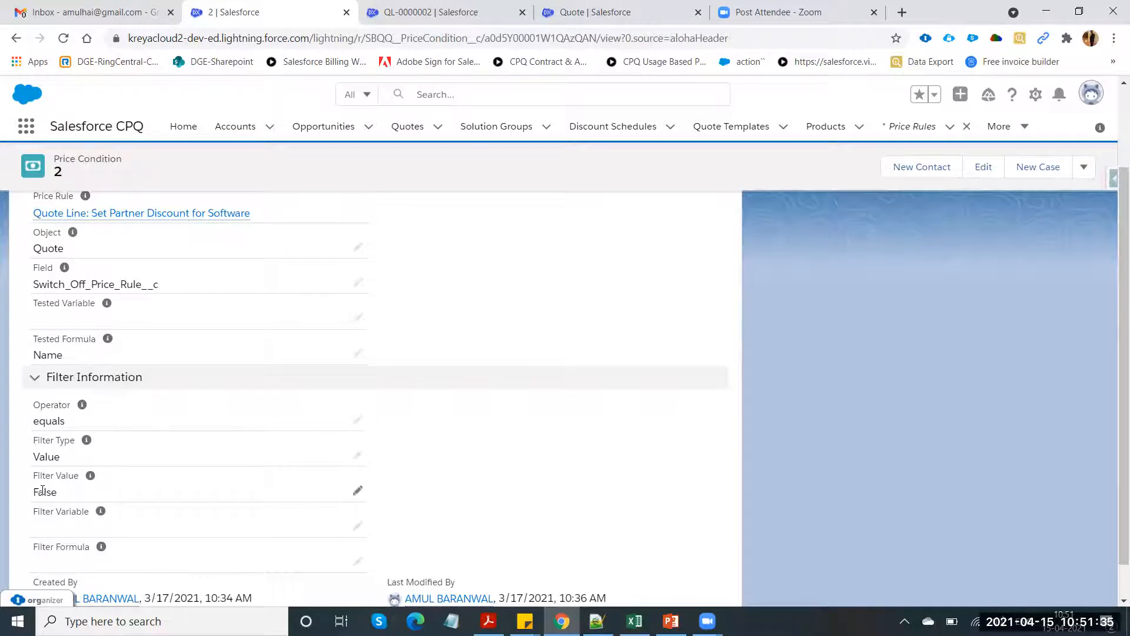
pyautogui.scroll(1, 247, 404)
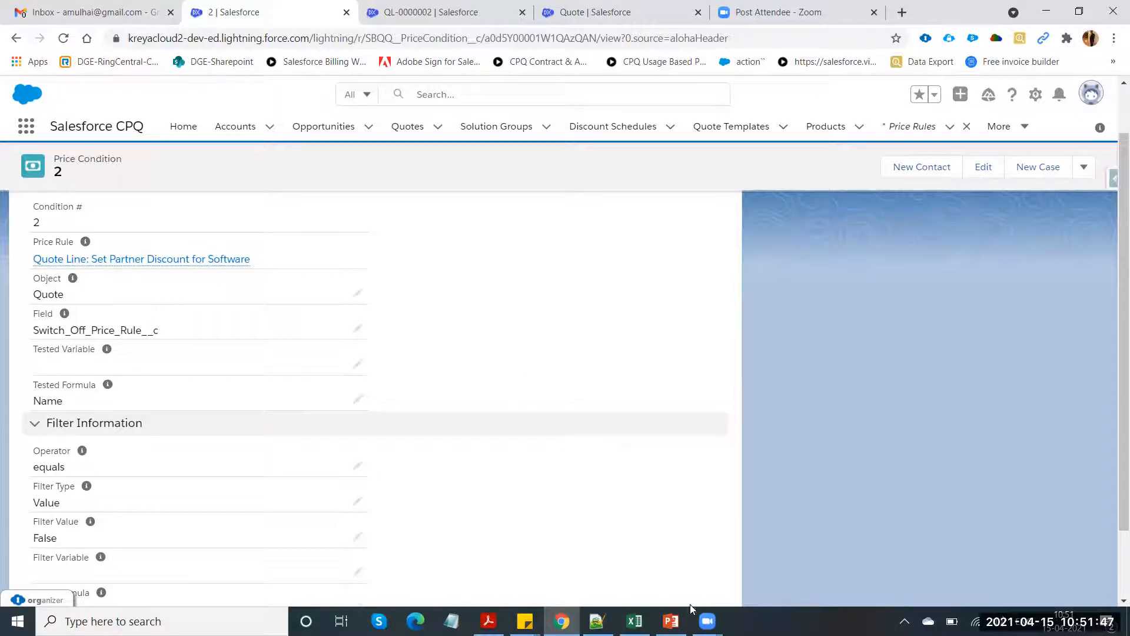
pyautogui.click(671, 621)
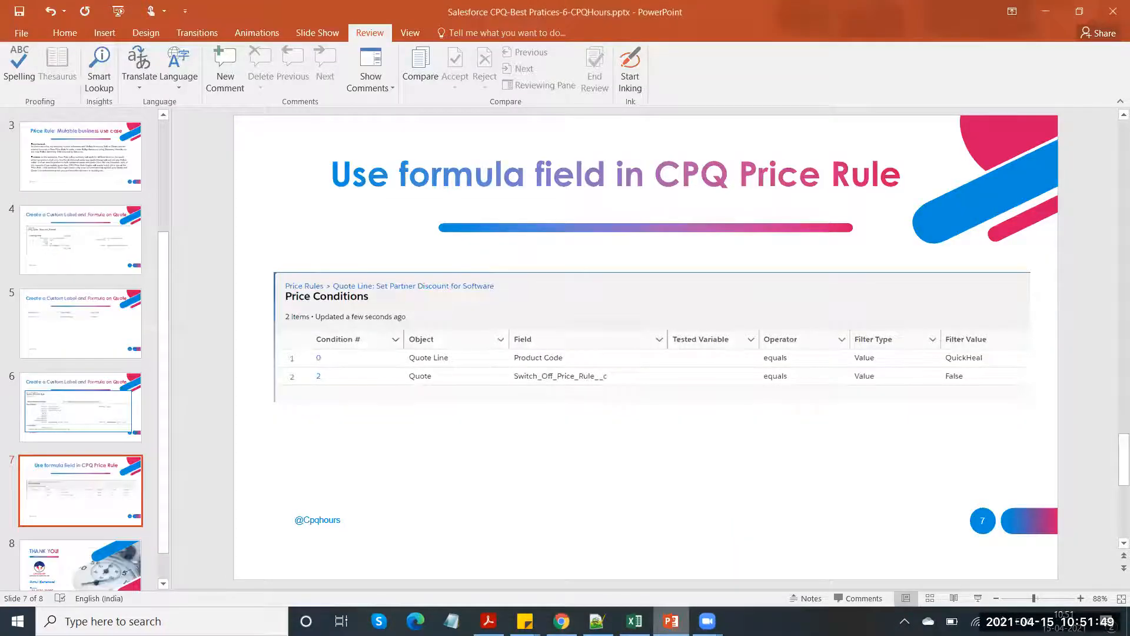
pyautogui.hotkey('alt', 'Tab')
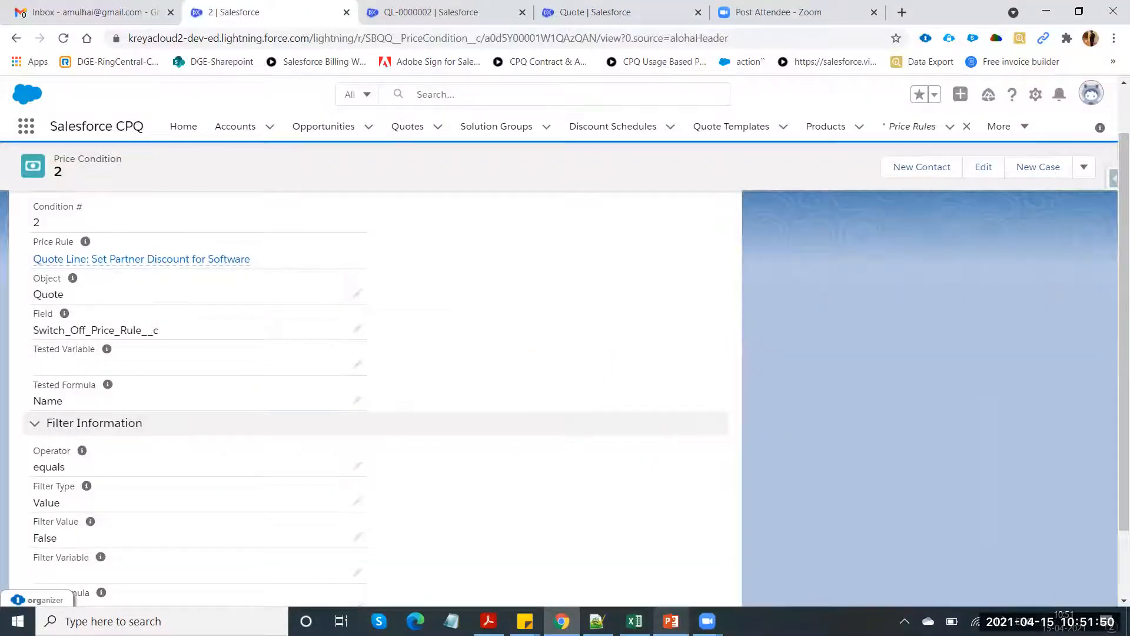
# Open the first recently viewed quote, check its Dataload Flag and Switch Off Price Rule checkboxes, and return to the Quotes list
pyautogui.click(405, 15)
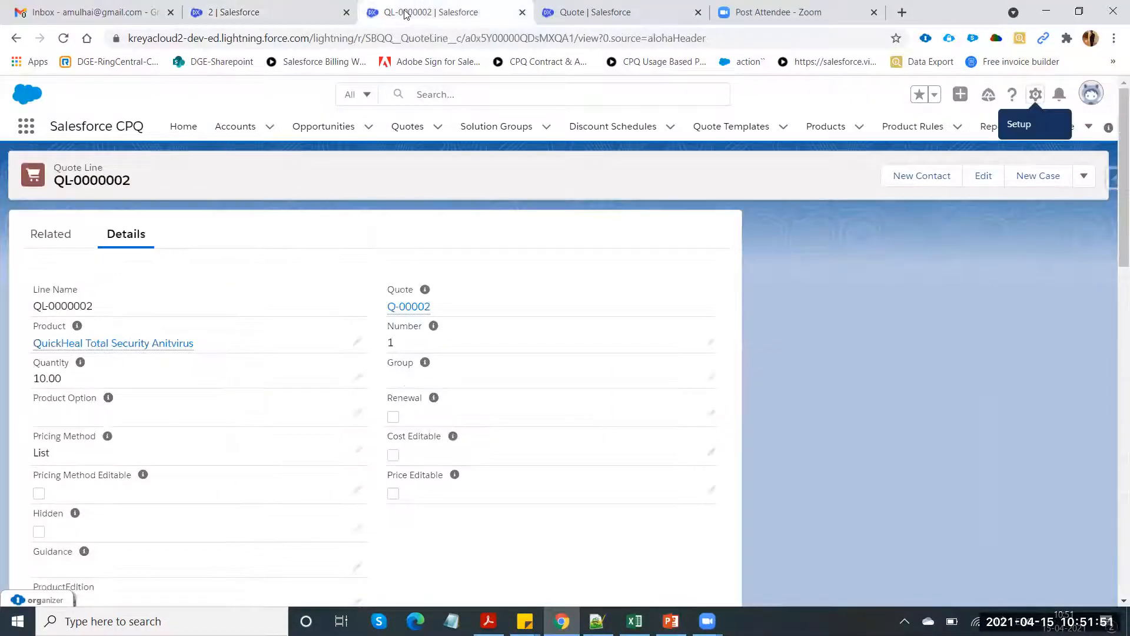
pyautogui.click(406, 129)
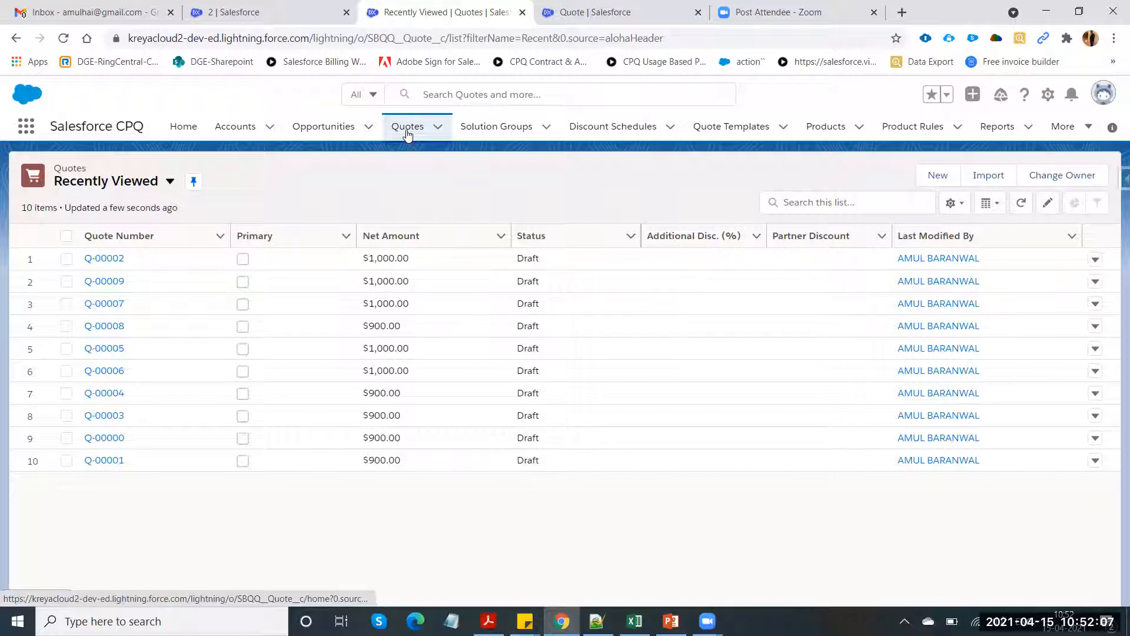
pyautogui.click(117, 260)
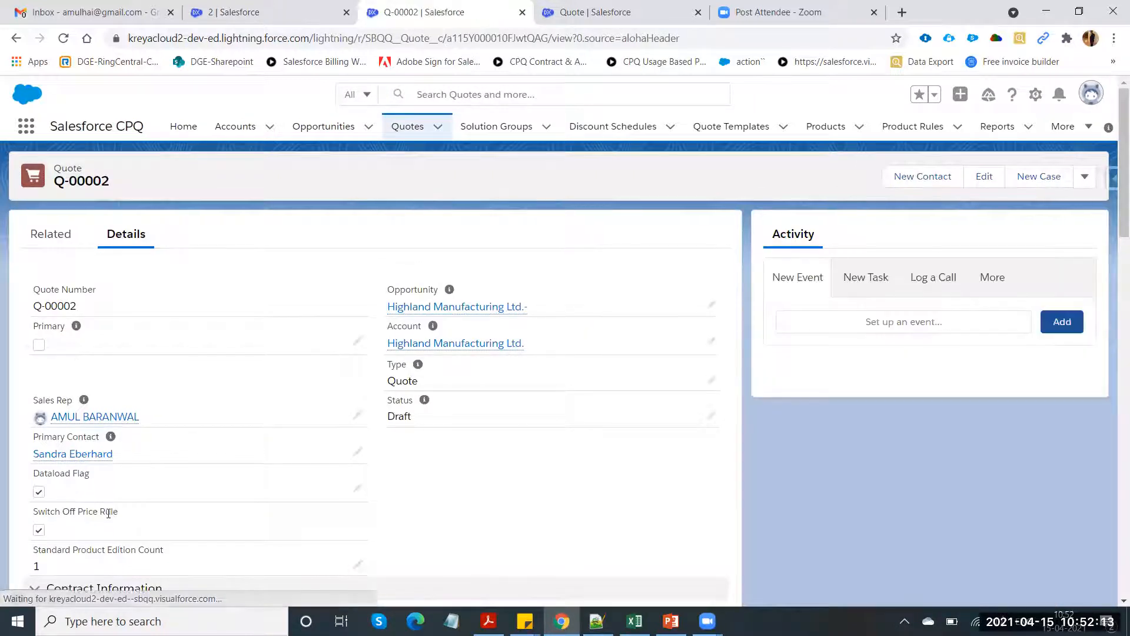
pyautogui.click(16, 39)
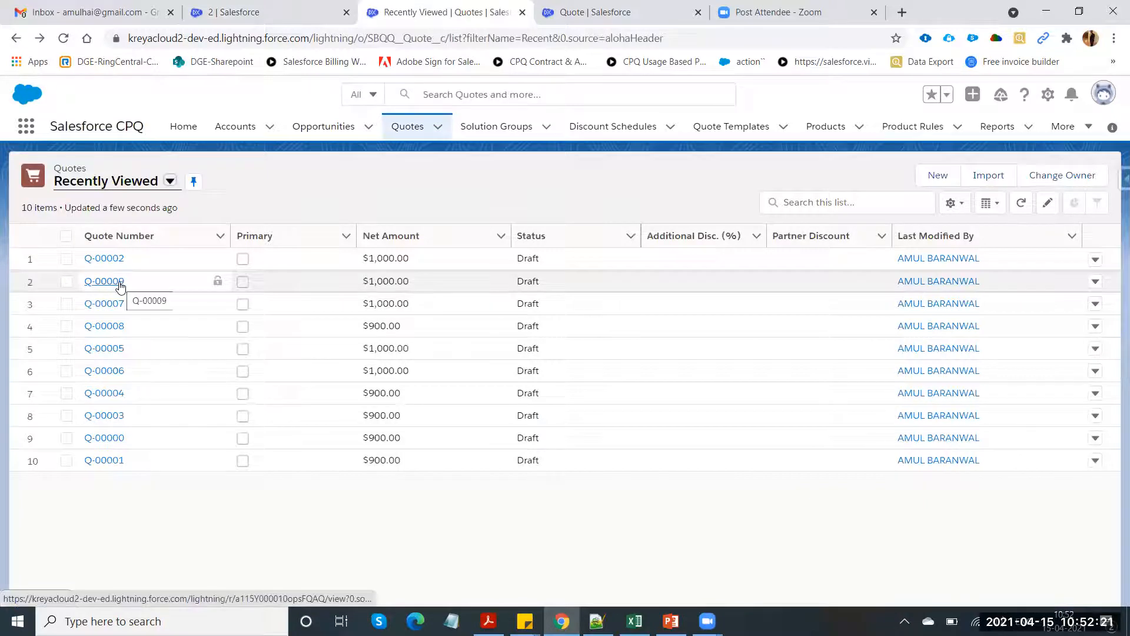
# Open the second recently viewed quote, check its Dataload Flag, Switch Off Price Rule field and related quote lines, and return to the Quotes list
pyautogui.click(121, 286)
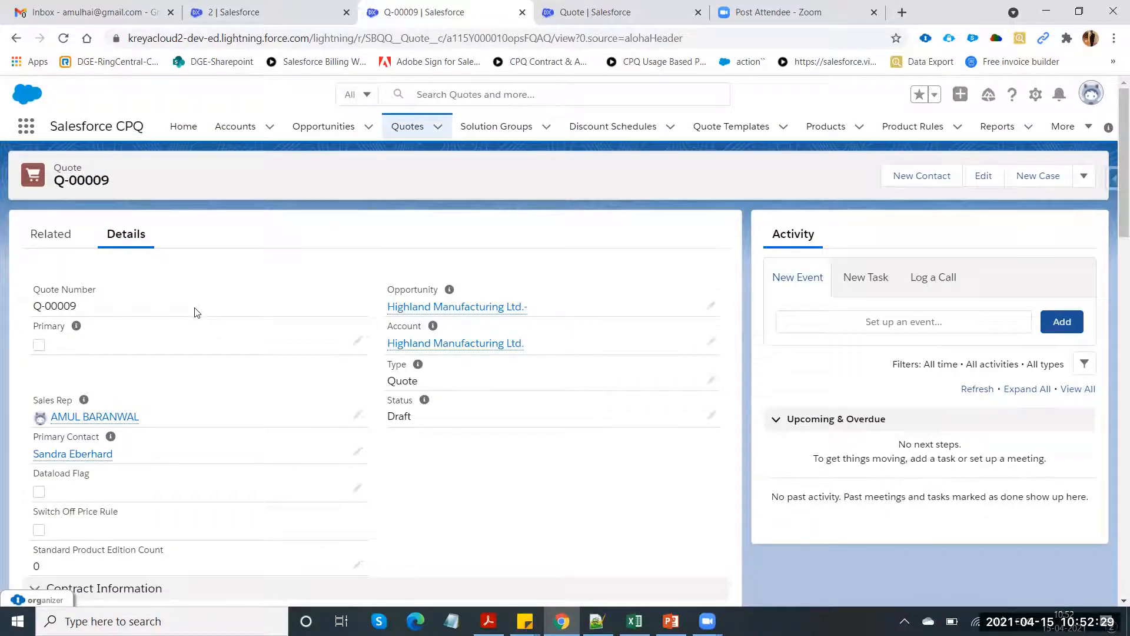
pyautogui.scroll(-4, 235, 311)
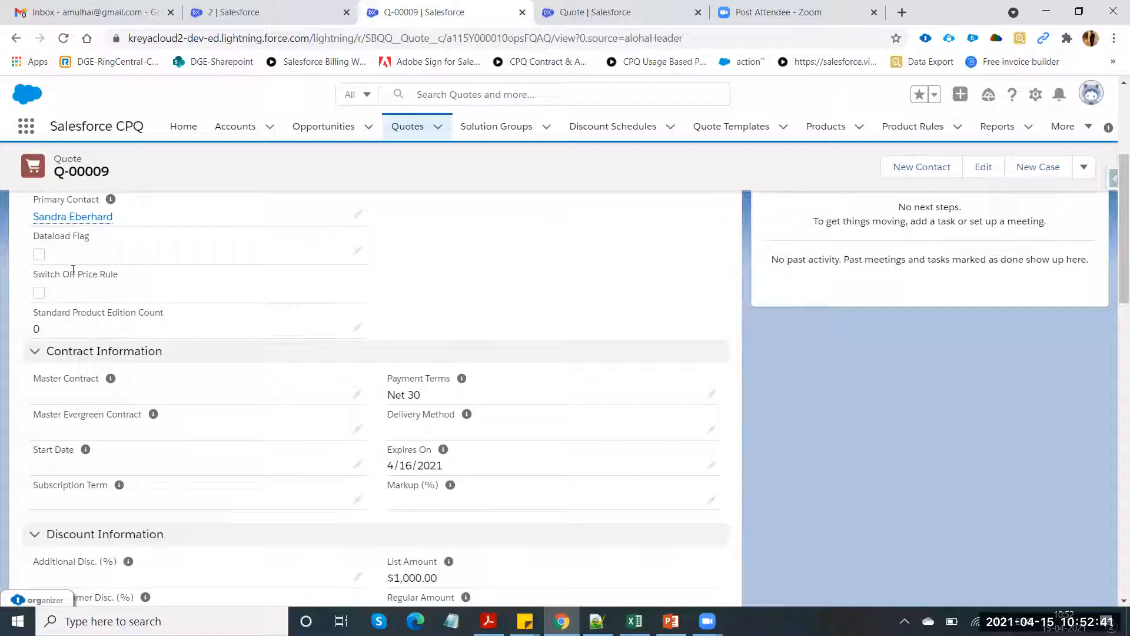
pyautogui.scroll(4, 73, 270)
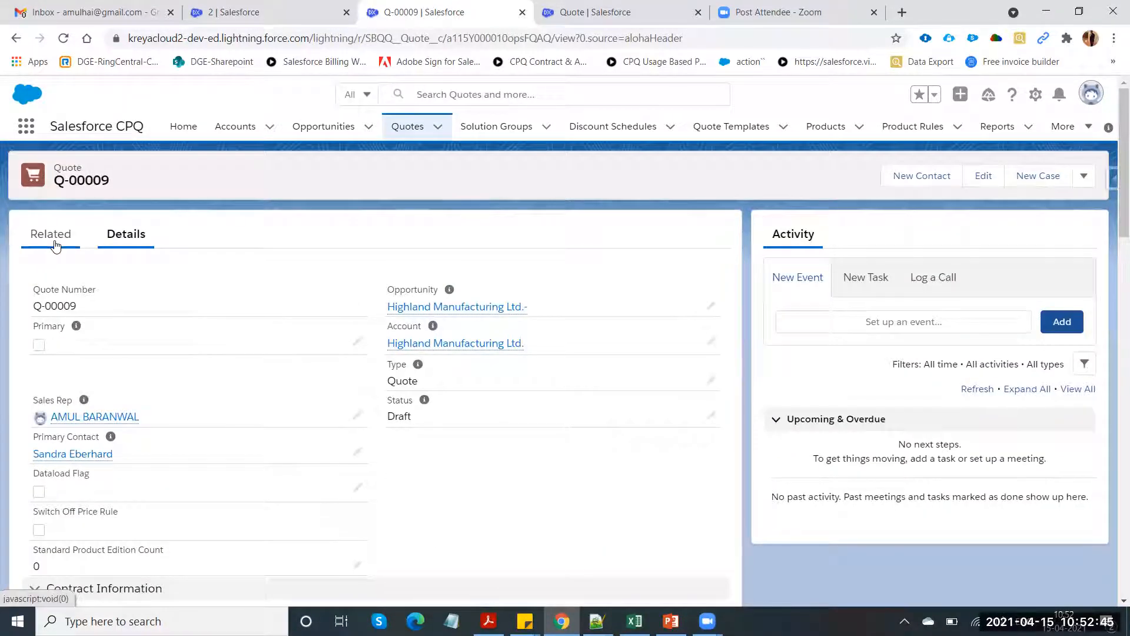
pyautogui.click(52, 235)
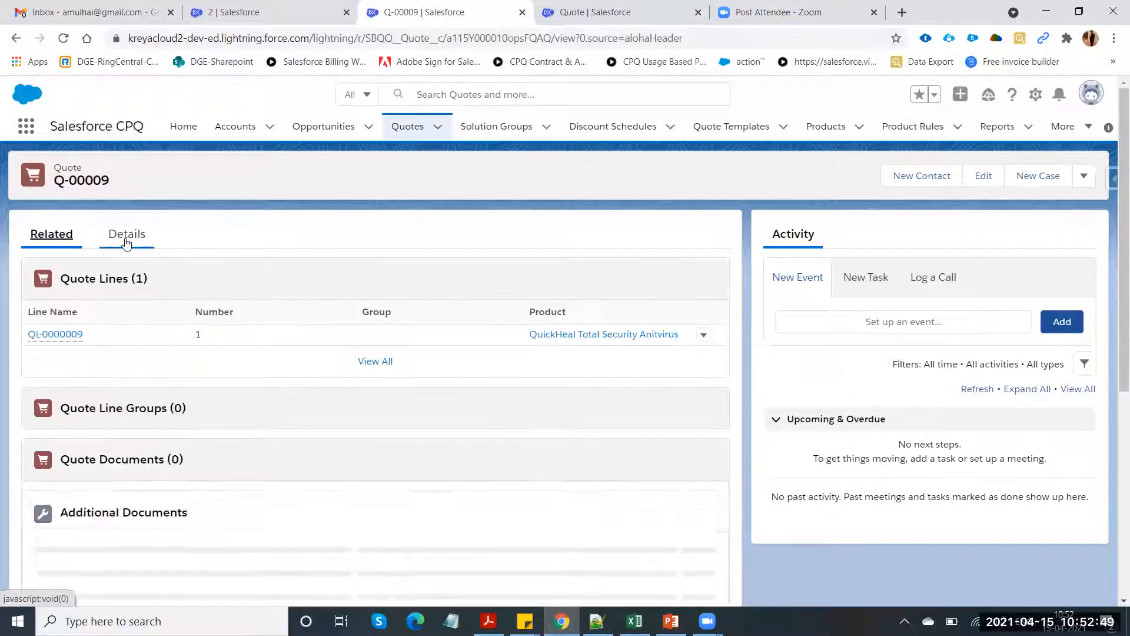
pyautogui.click(17, 39)
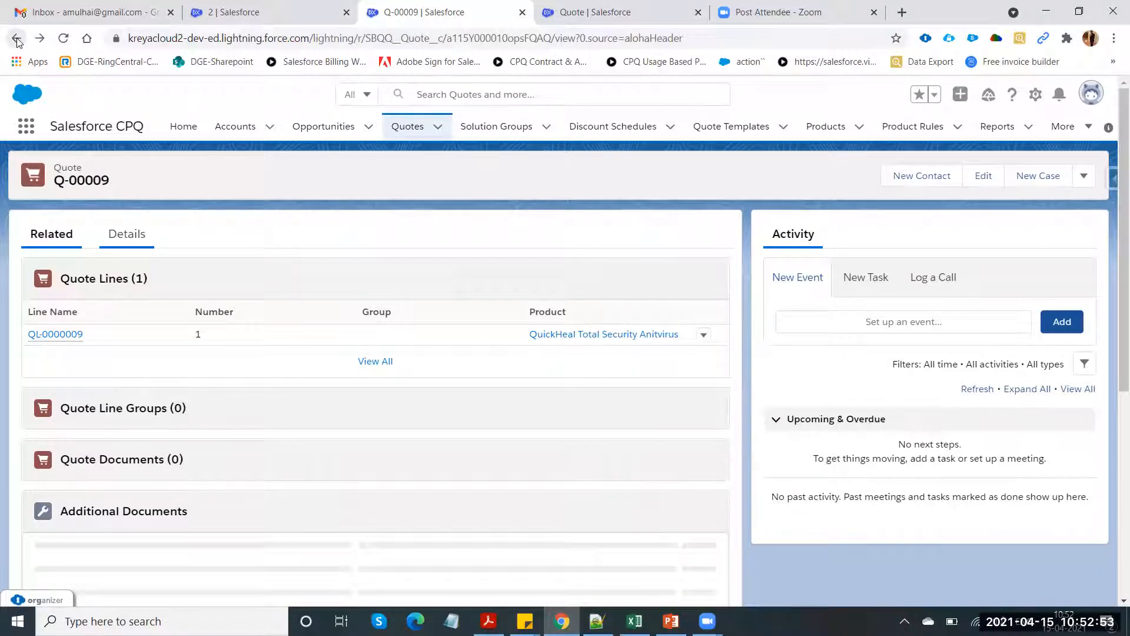
pyautogui.click(405, 130)
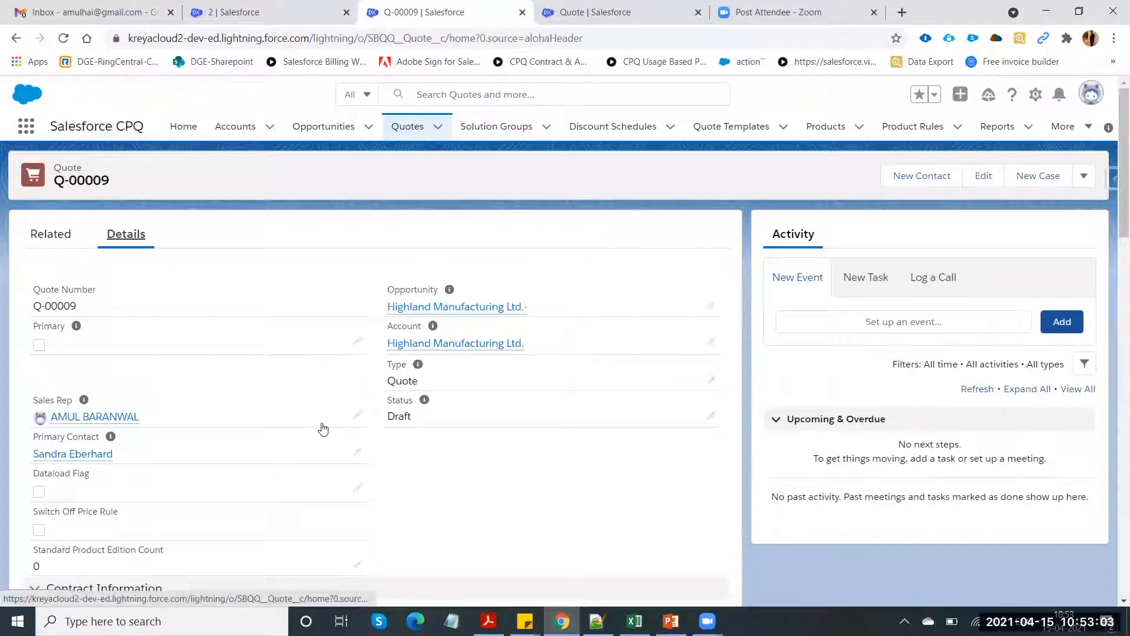
pyautogui.click(412, 128)
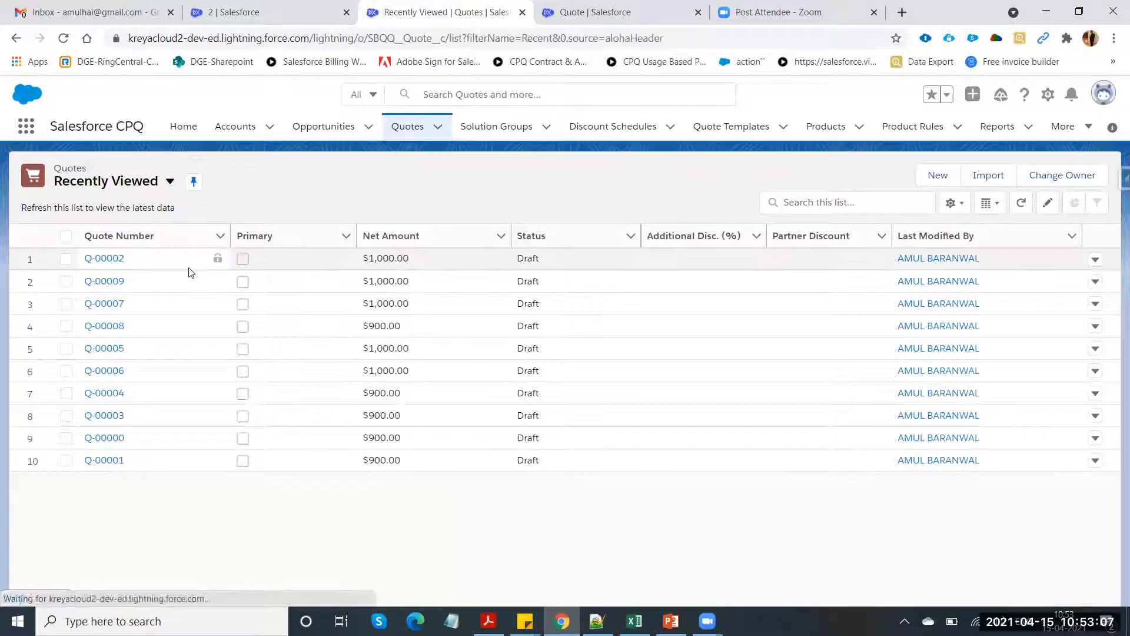
pyautogui.click(380, 238)
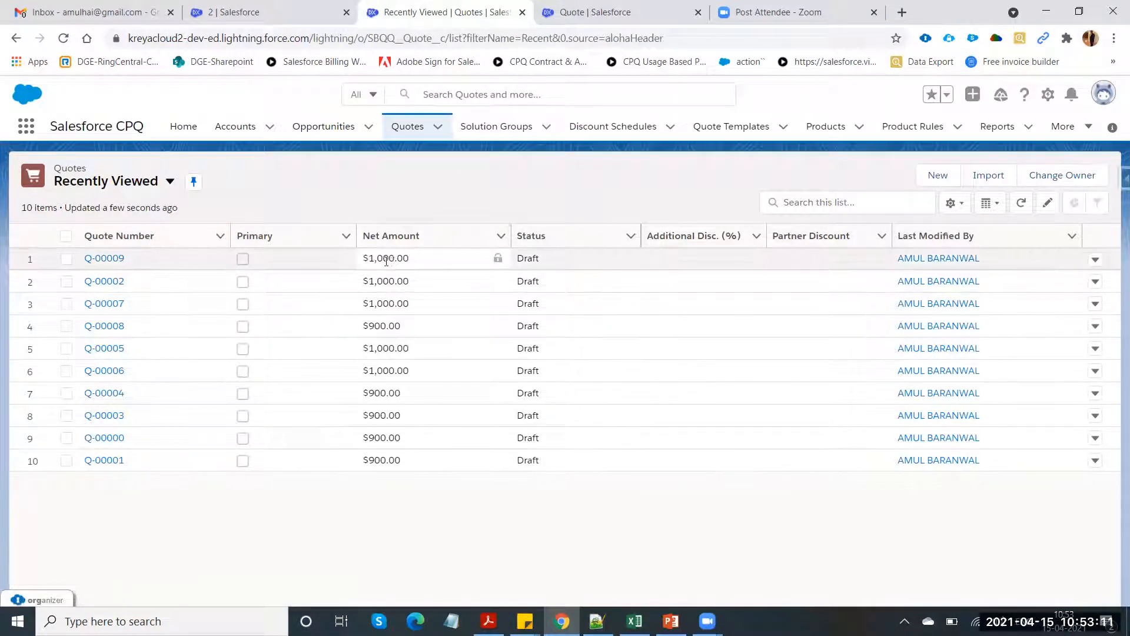
# Examine price condition 0 and price action 0 of the price rule "Quote Line: Set Partner Discount for Software"
pyautogui.click(290, 7)
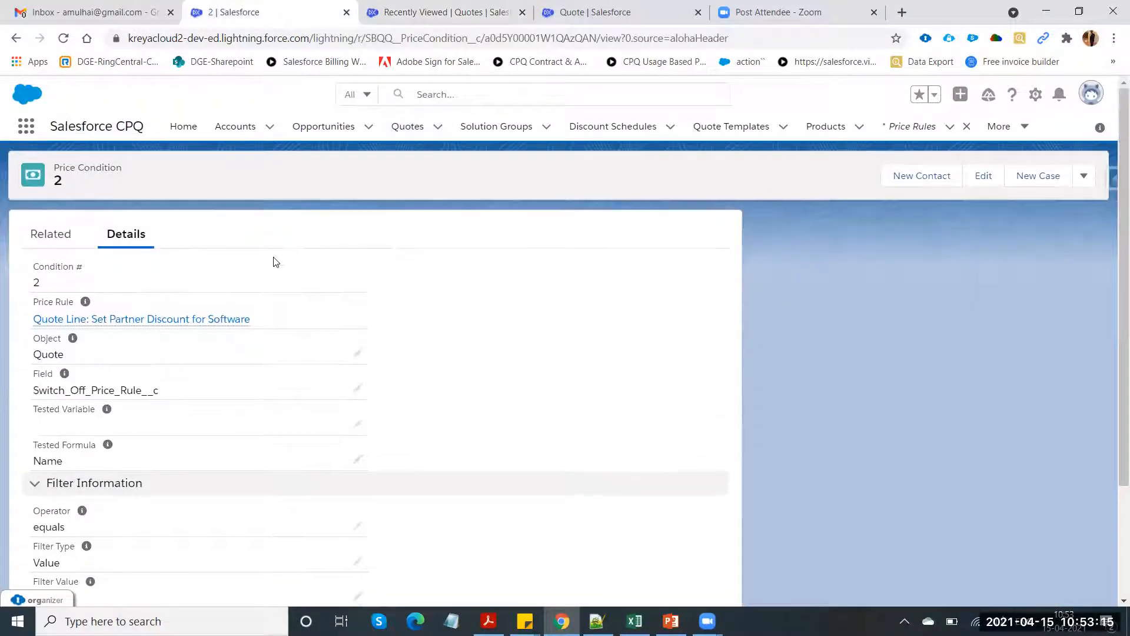
pyautogui.click(84, 319)
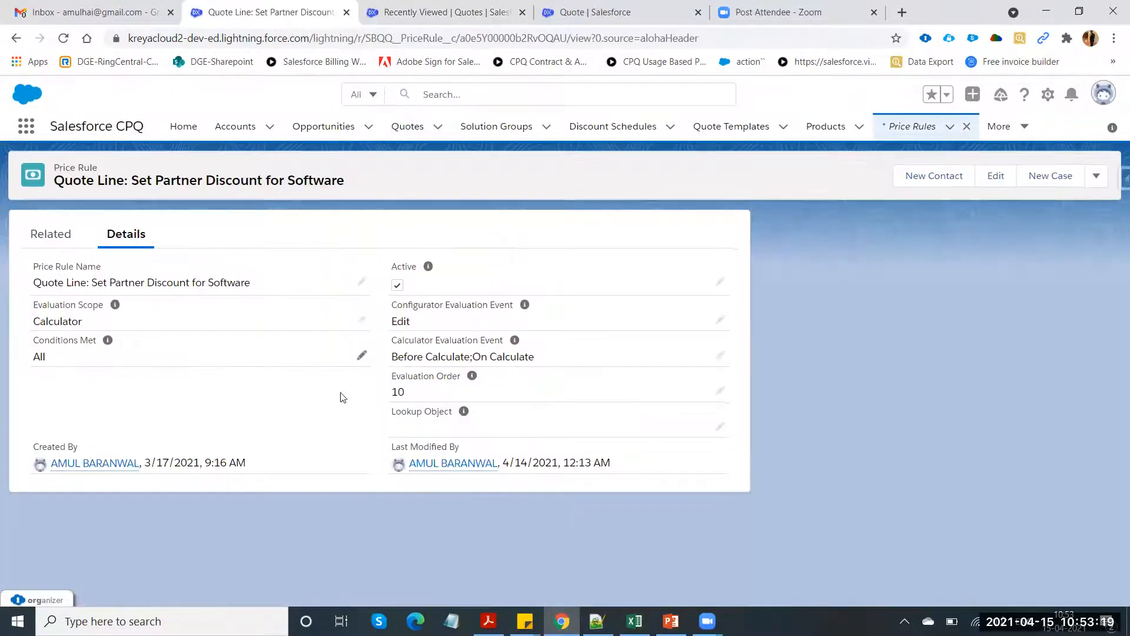
pyautogui.click(44, 234)
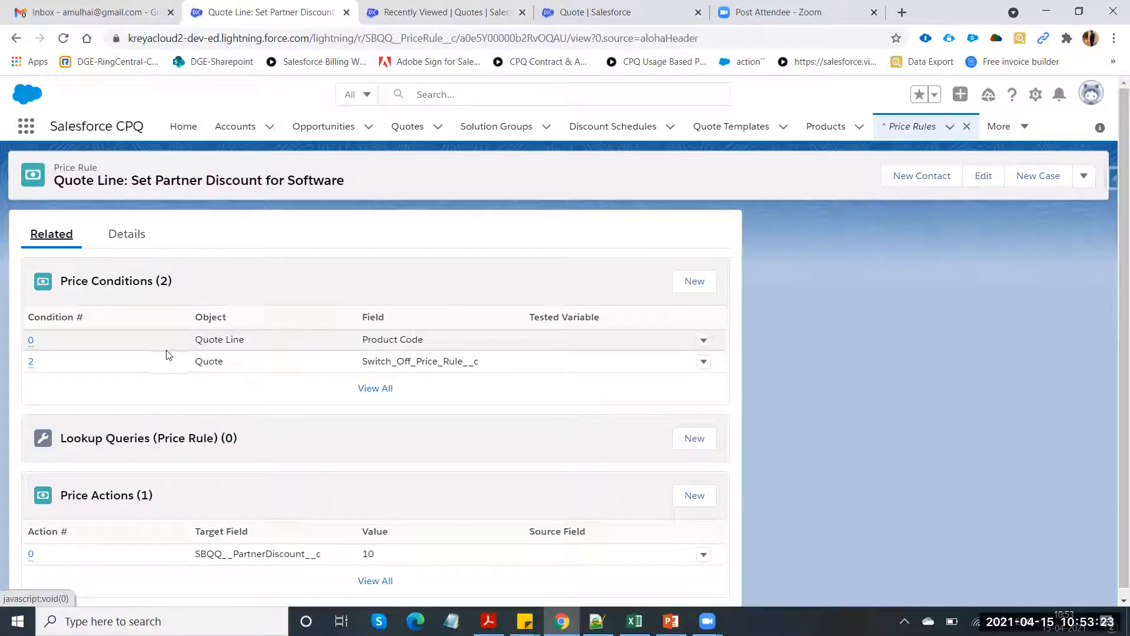
pyautogui.click(31, 339)
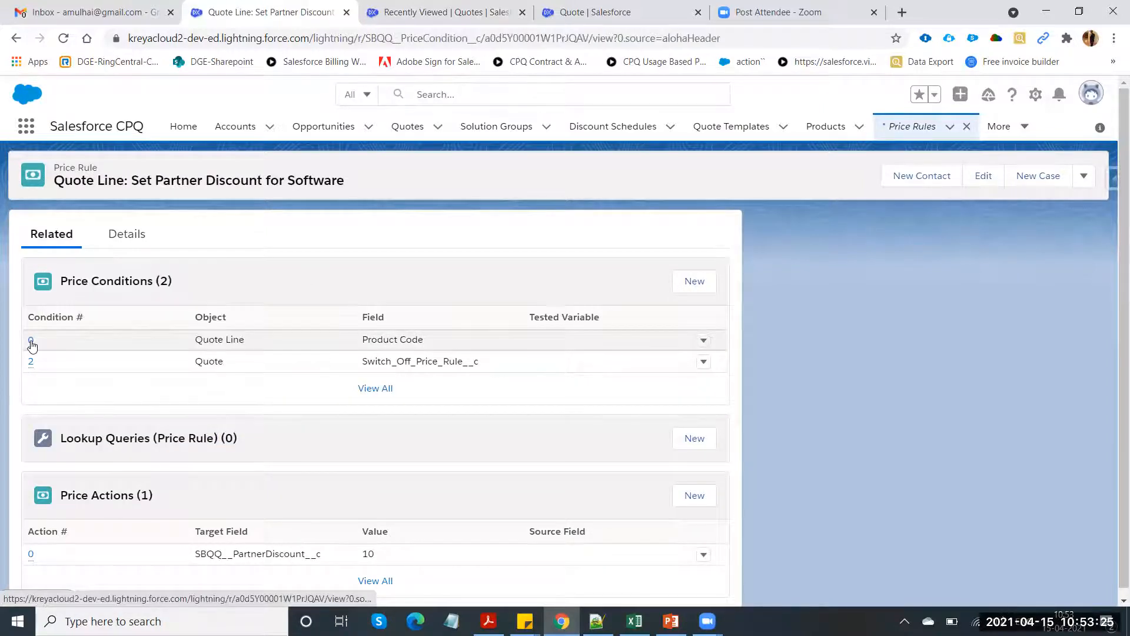
pyautogui.scroll(-3, 147, 457)
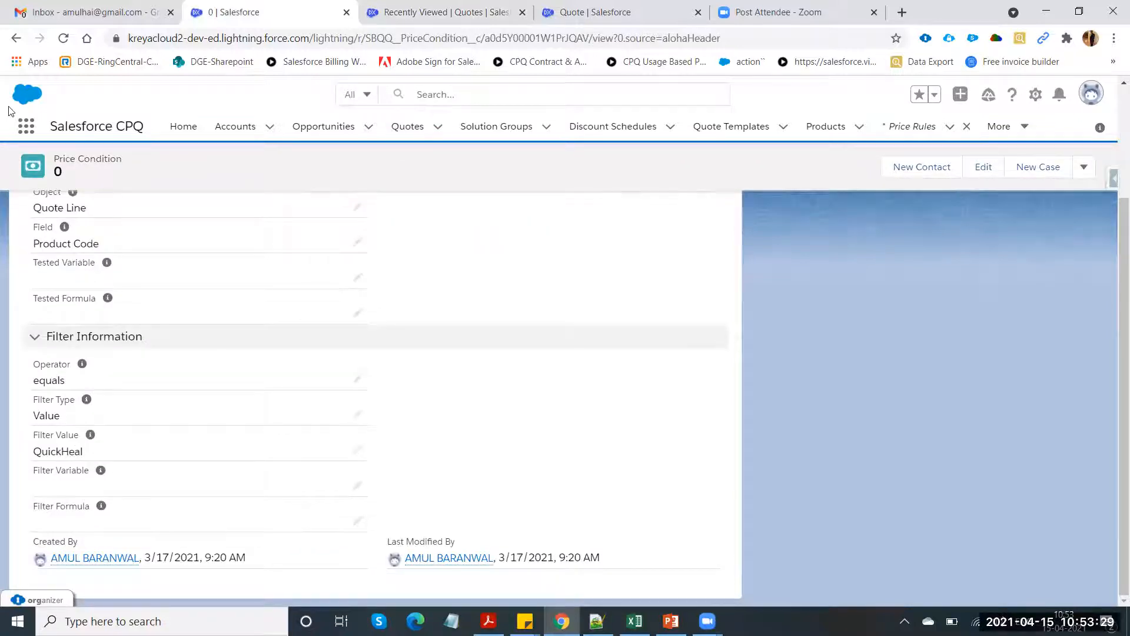
pyautogui.click(16, 39)
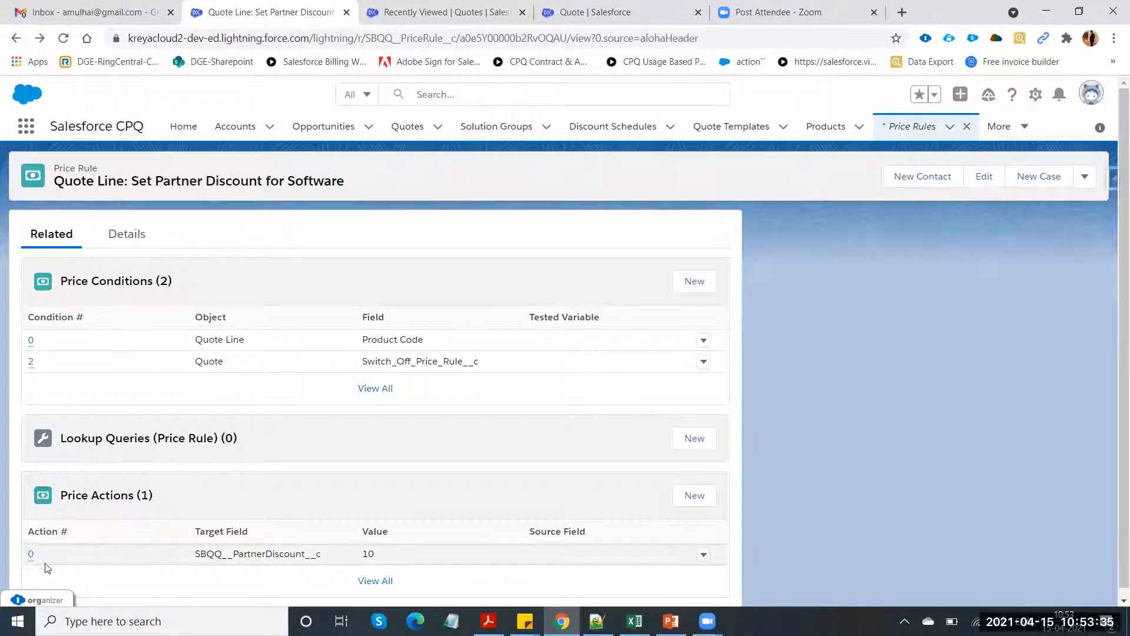
pyautogui.click(31, 555)
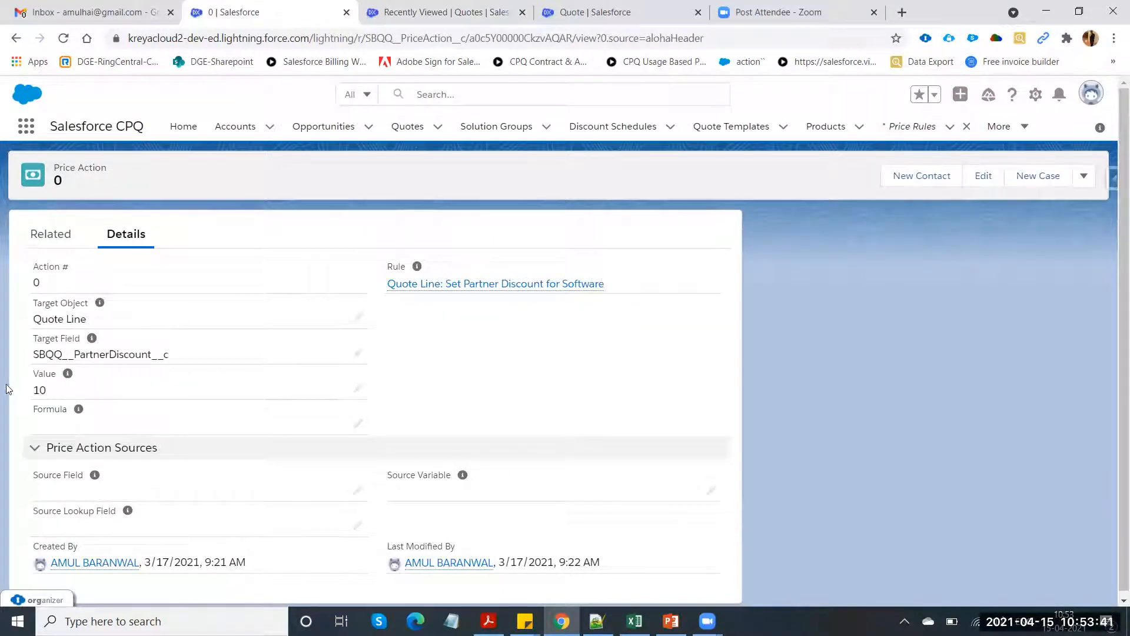
# Return to the Quotes list and open the first listed quote's line for QuickHeal Total Security Anitvirus
pyautogui.click(425, 12)
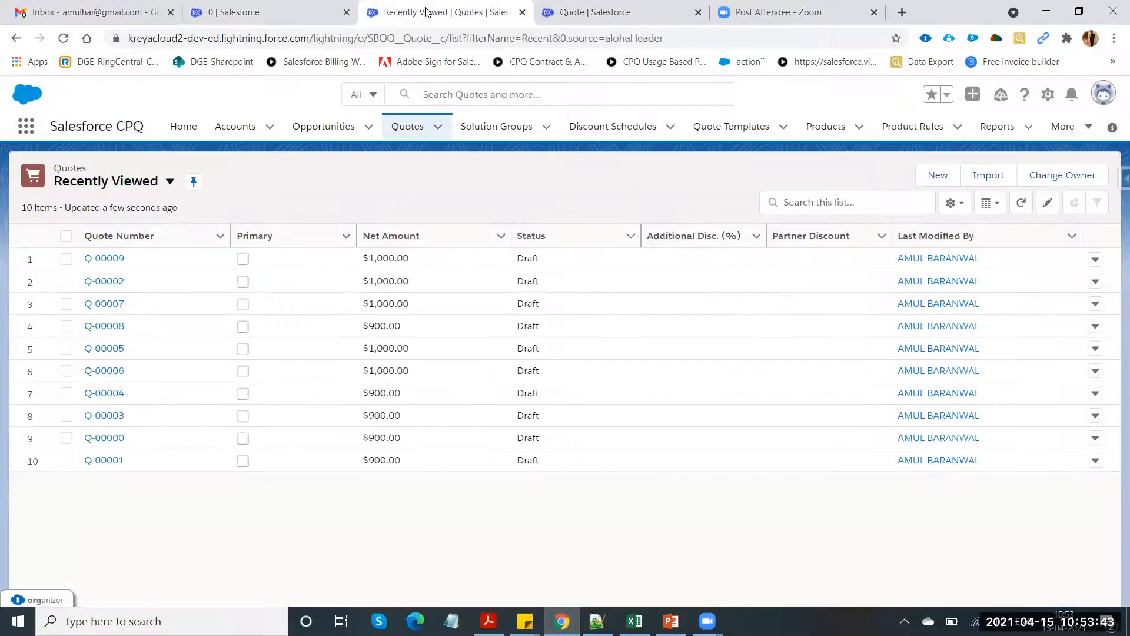
pyautogui.click(108, 260)
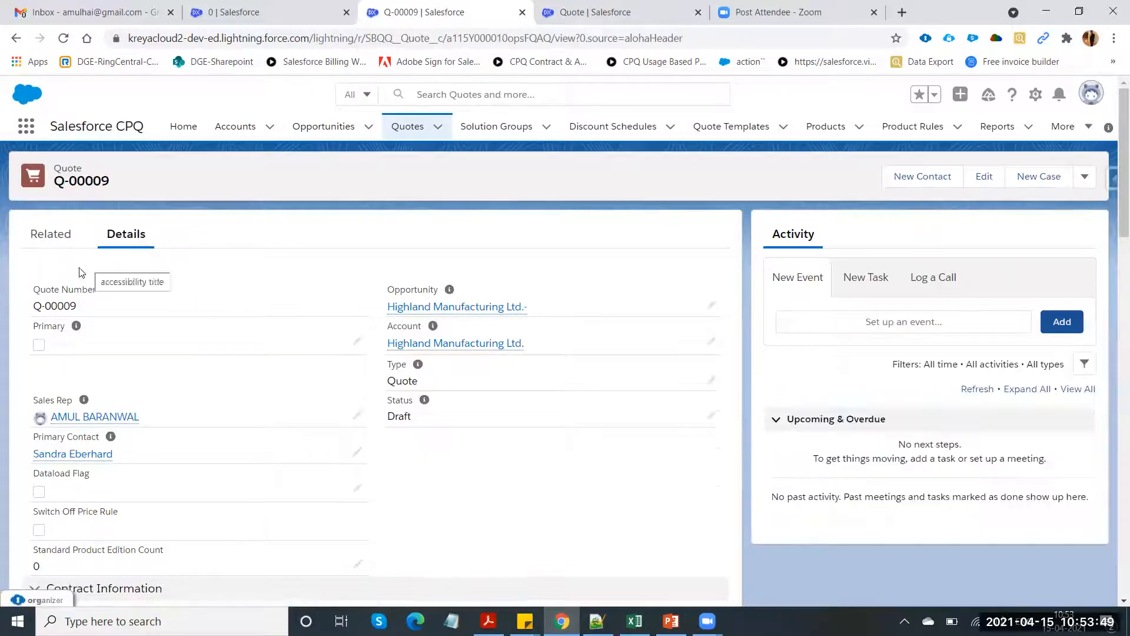
pyautogui.click(57, 238)
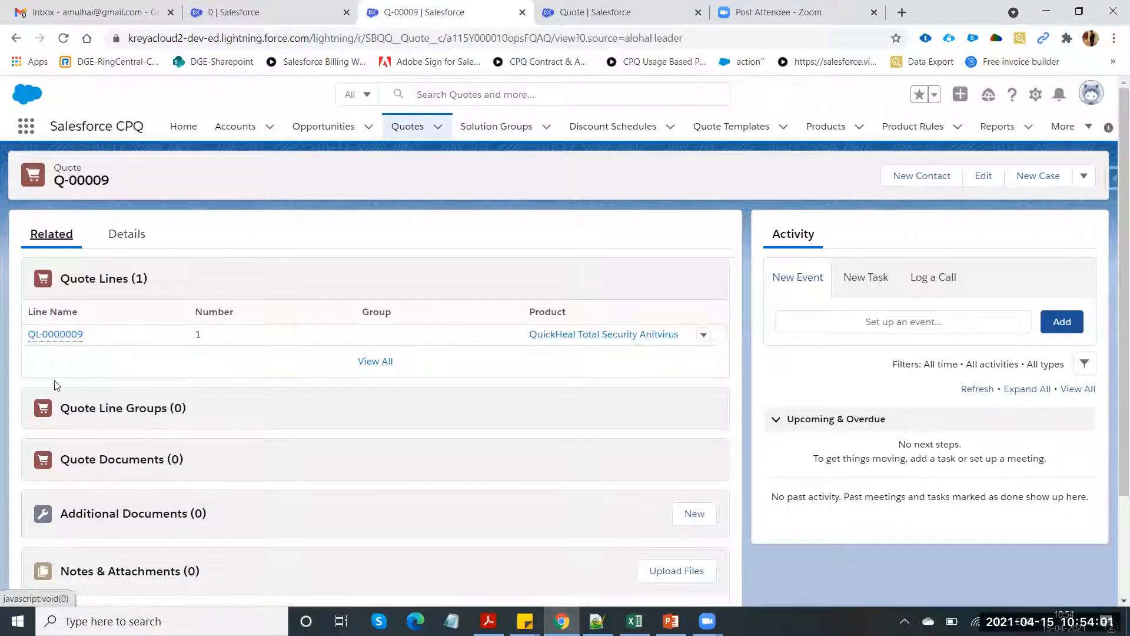
pyautogui.click(55, 333)
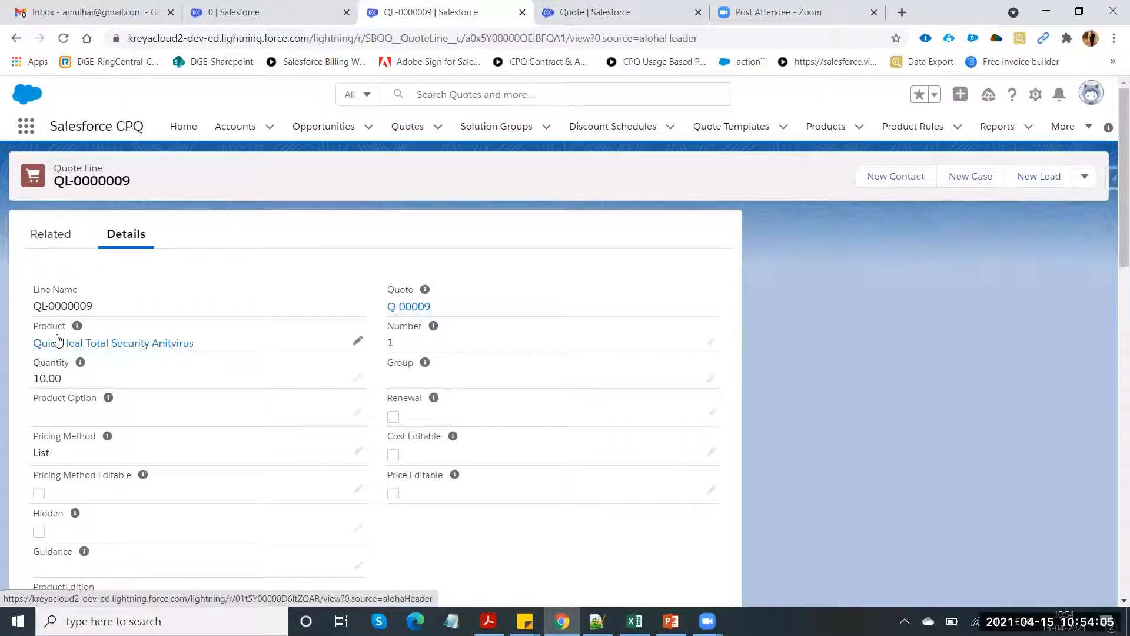
pyautogui.moveTo(58, 339)
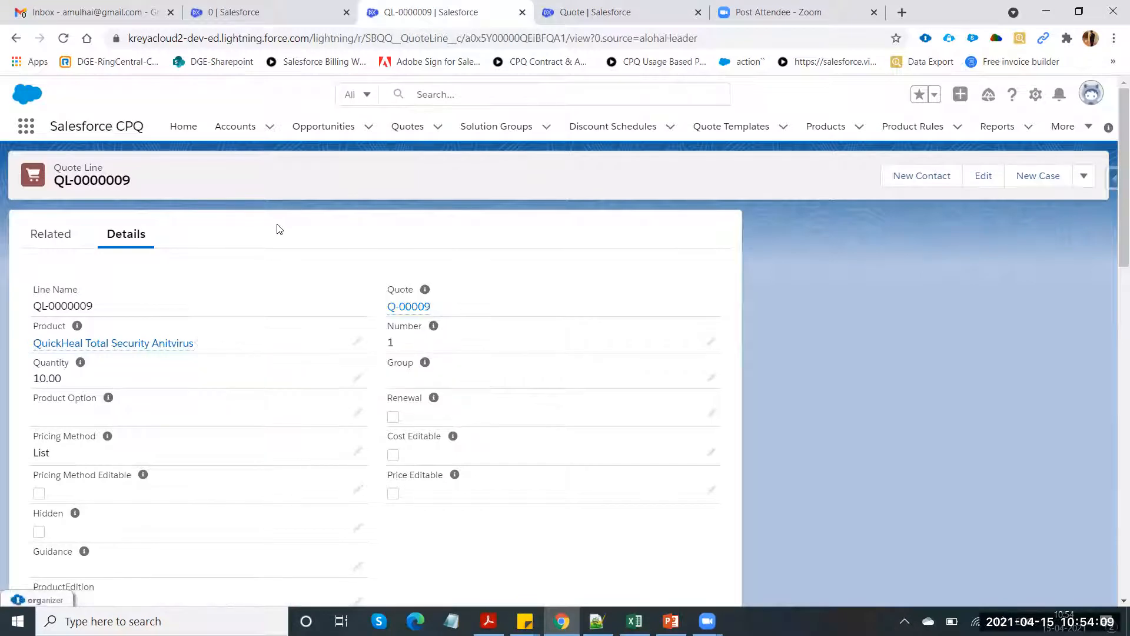
# Try setting the quote line's ProductEdition to Standard, review the edit form, and discard the edit
pyautogui.scroll(-2, 275, 228)
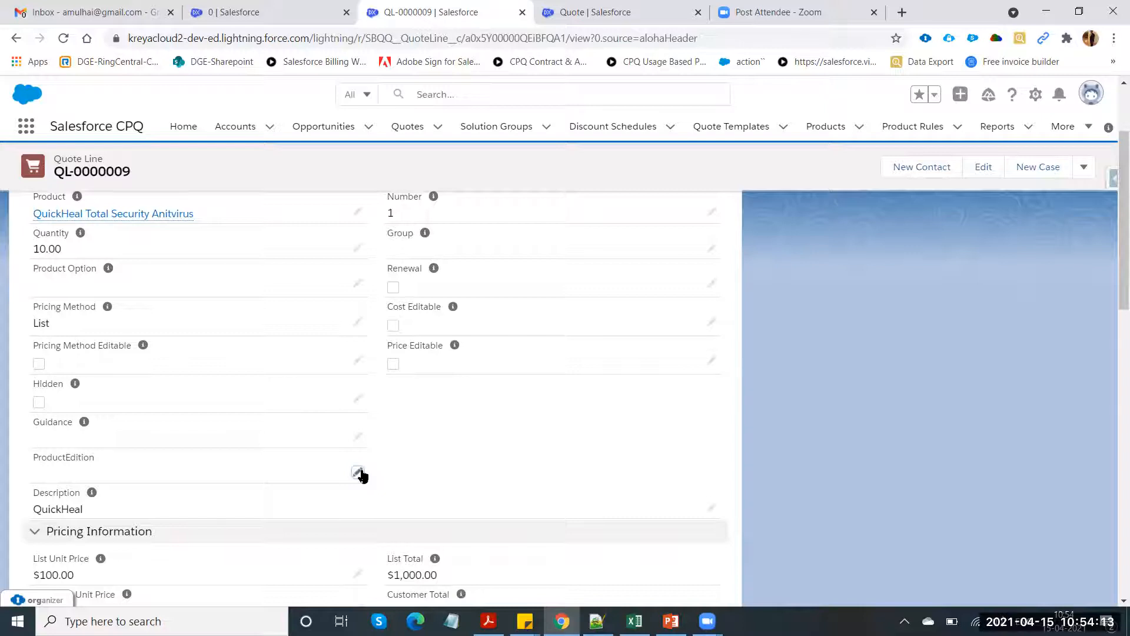
pyautogui.click(358, 472)
pyautogui.click(244, 482)
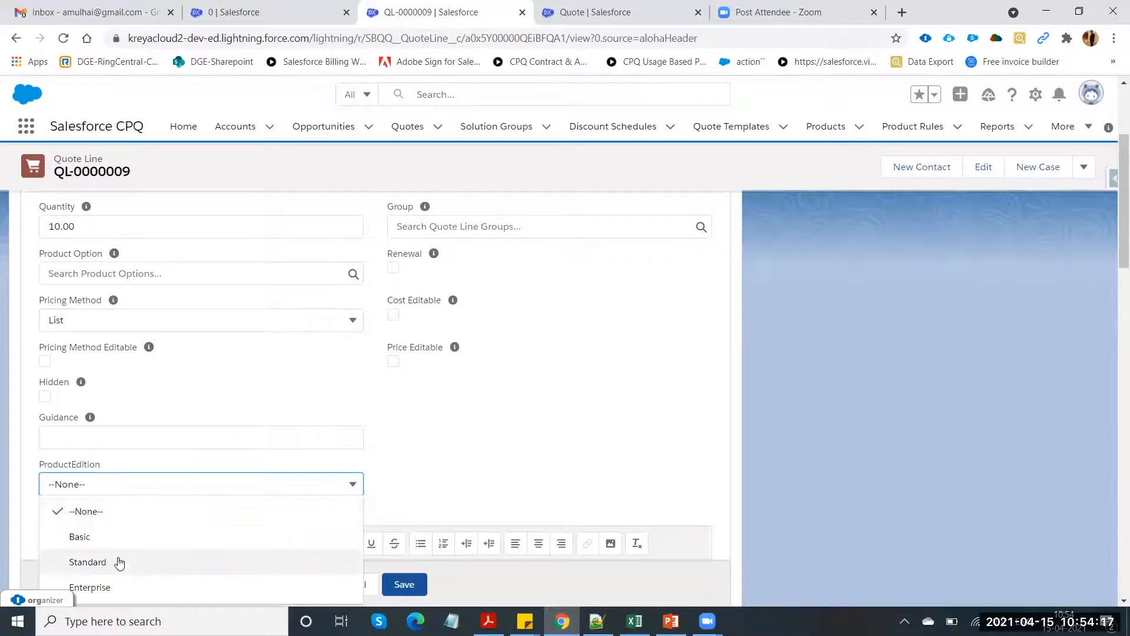
pyautogui.click(119, 562)
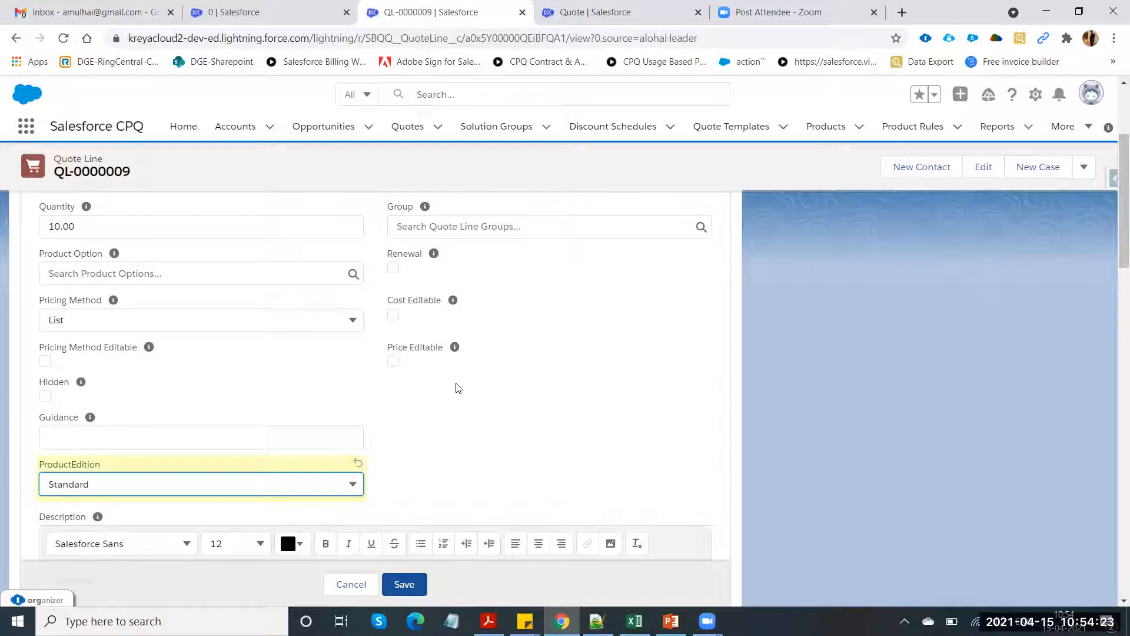
pyautogui.scroll(2, 456, 386)
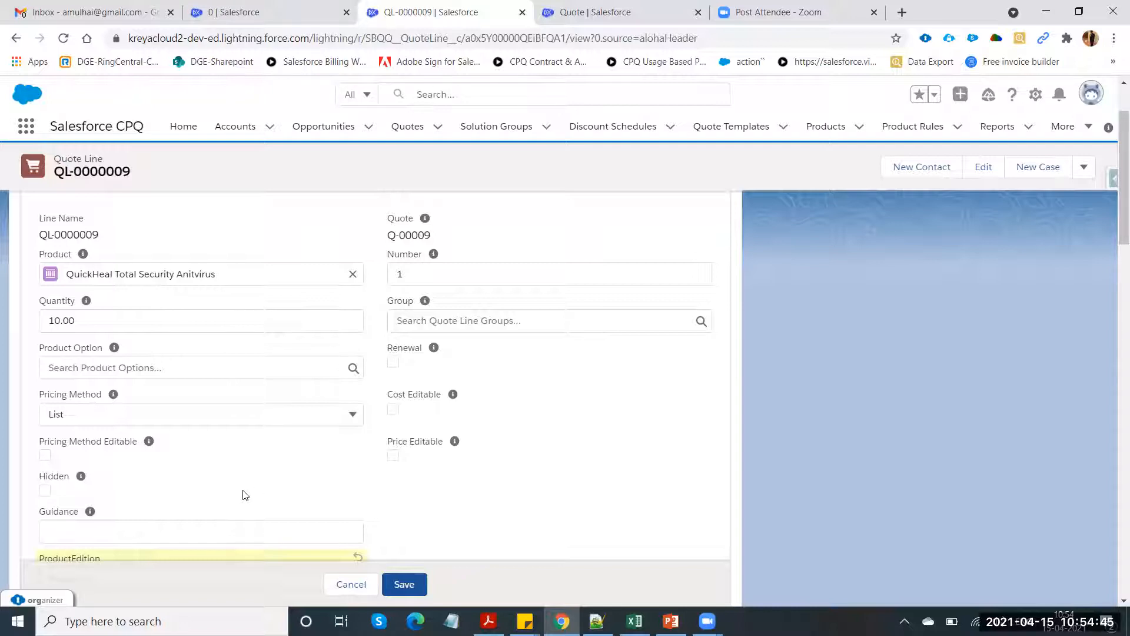
pyautogui.scroll(-3, 245, 494)
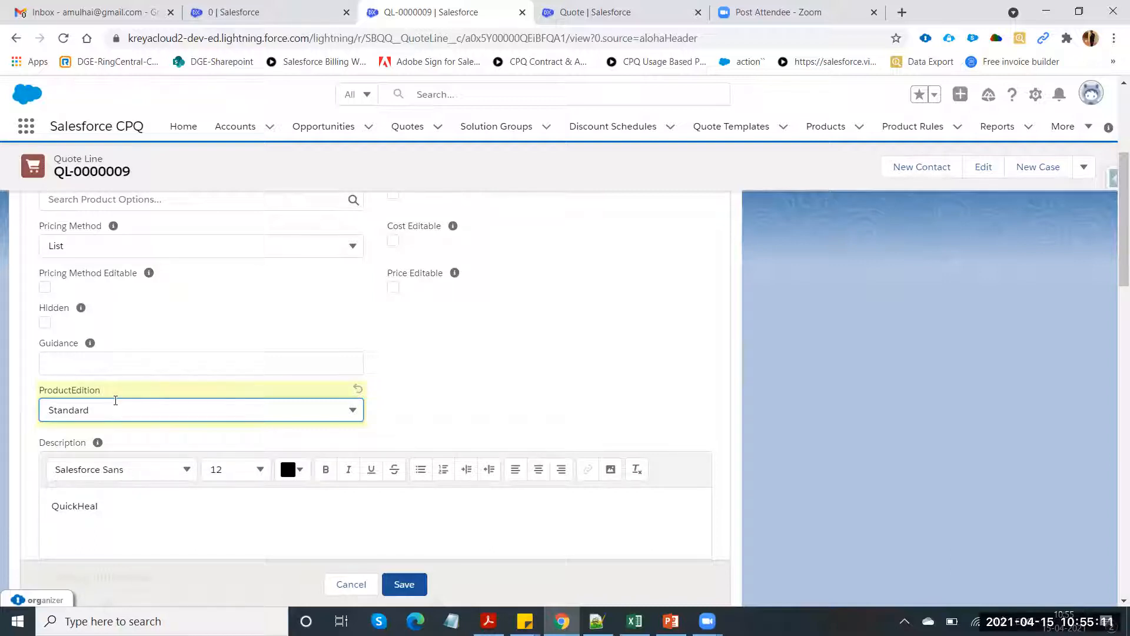
pyautogui.click(342, 585)
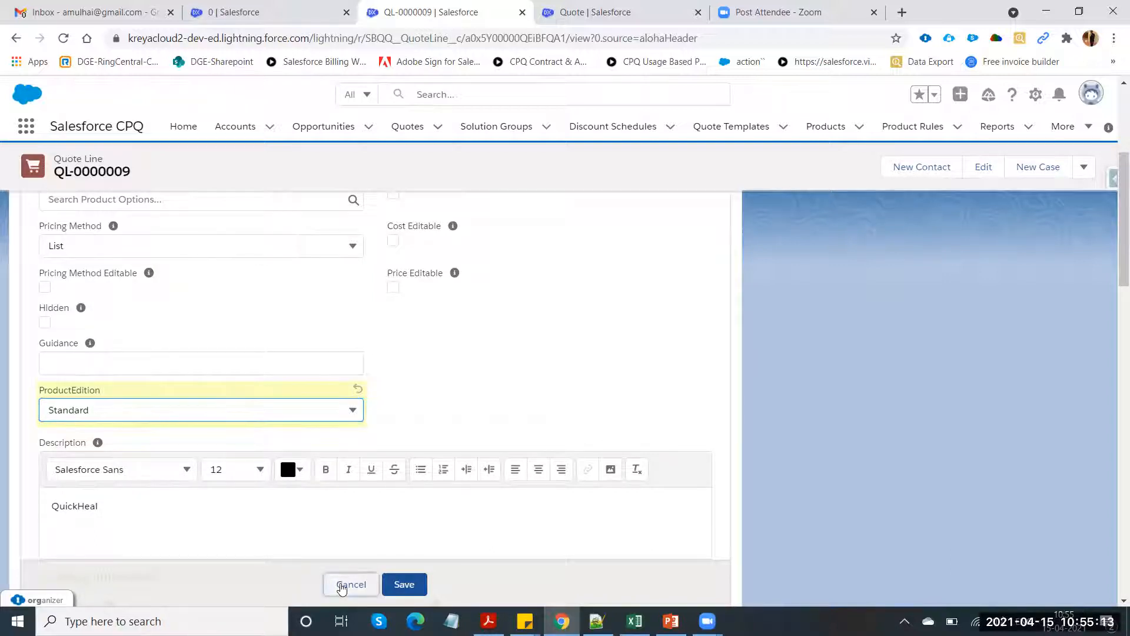
# Open the price rule "Rollup summary Product Edition Count", review its details, and view its full list of price actions
pyautogui.click(355, 7)
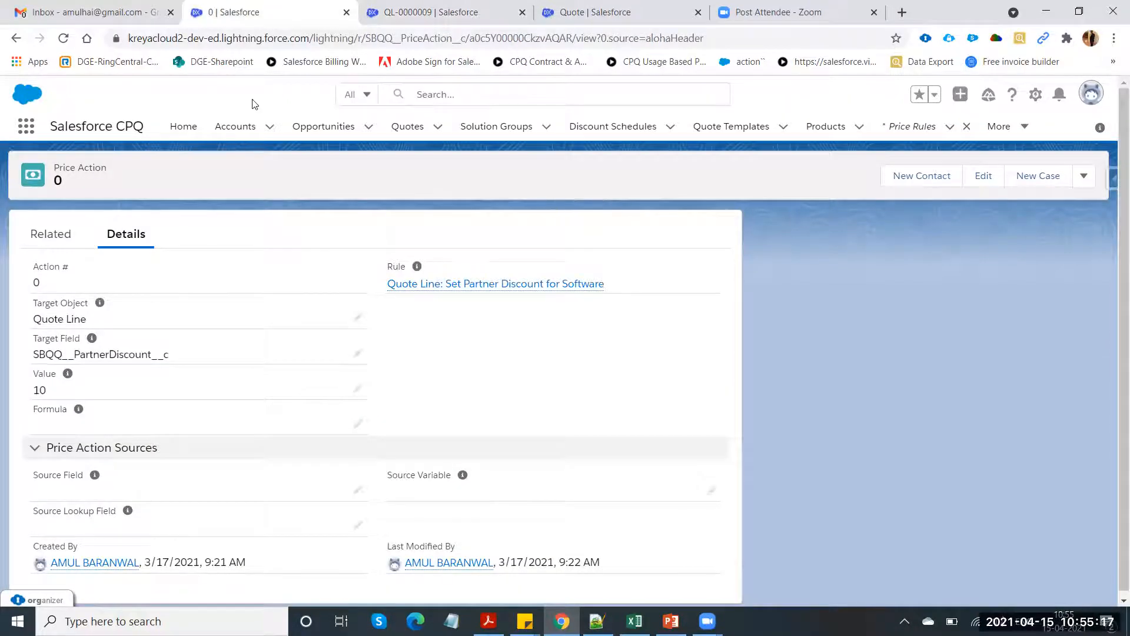
pyautogui.click(924, 127)
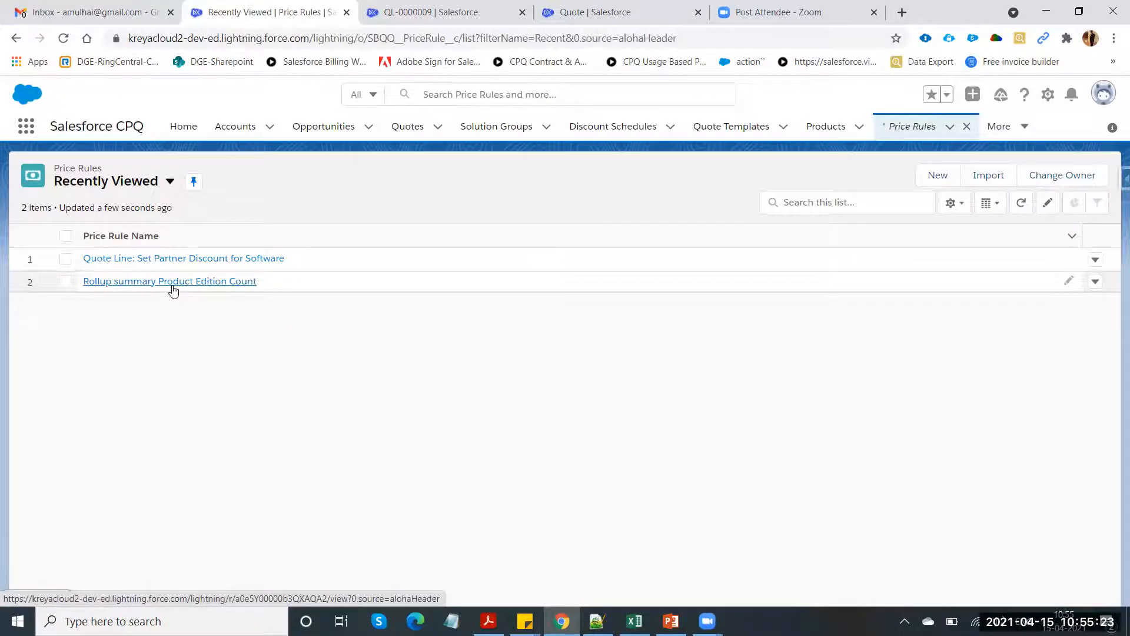
pyautogui.click(173, 282)
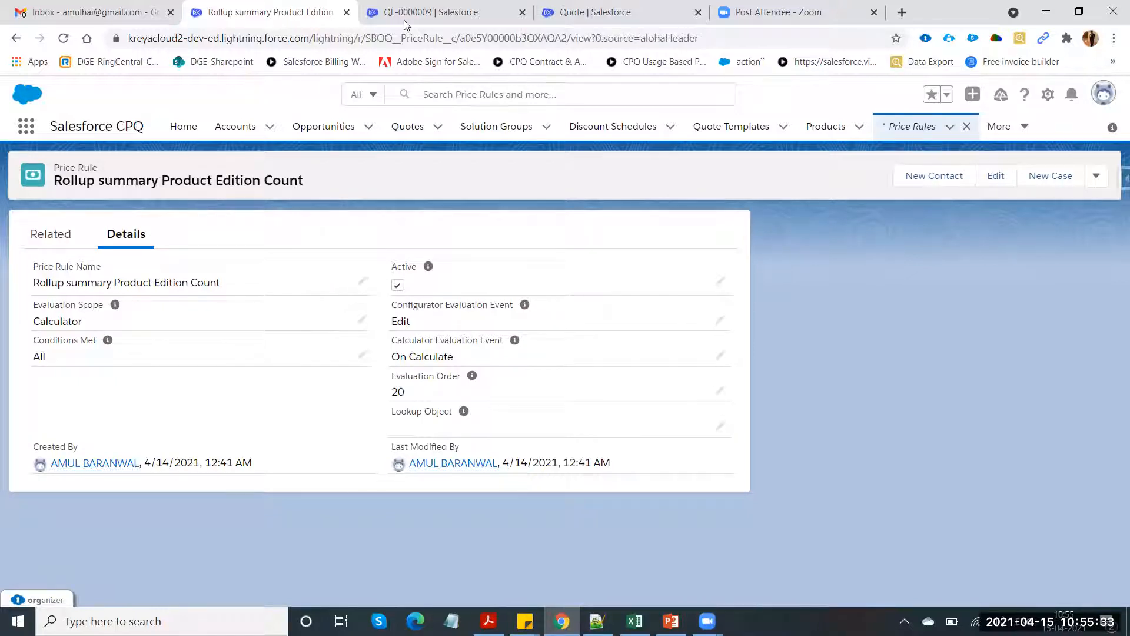
pyautogui.click(57, 236)
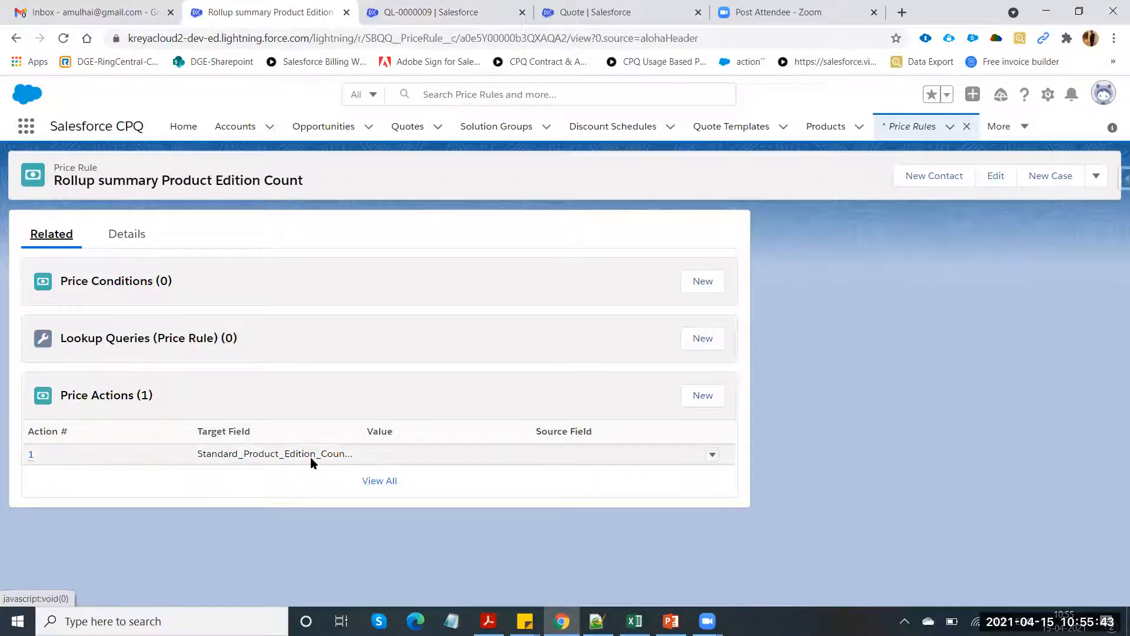
pyautogui.click(381, 480)
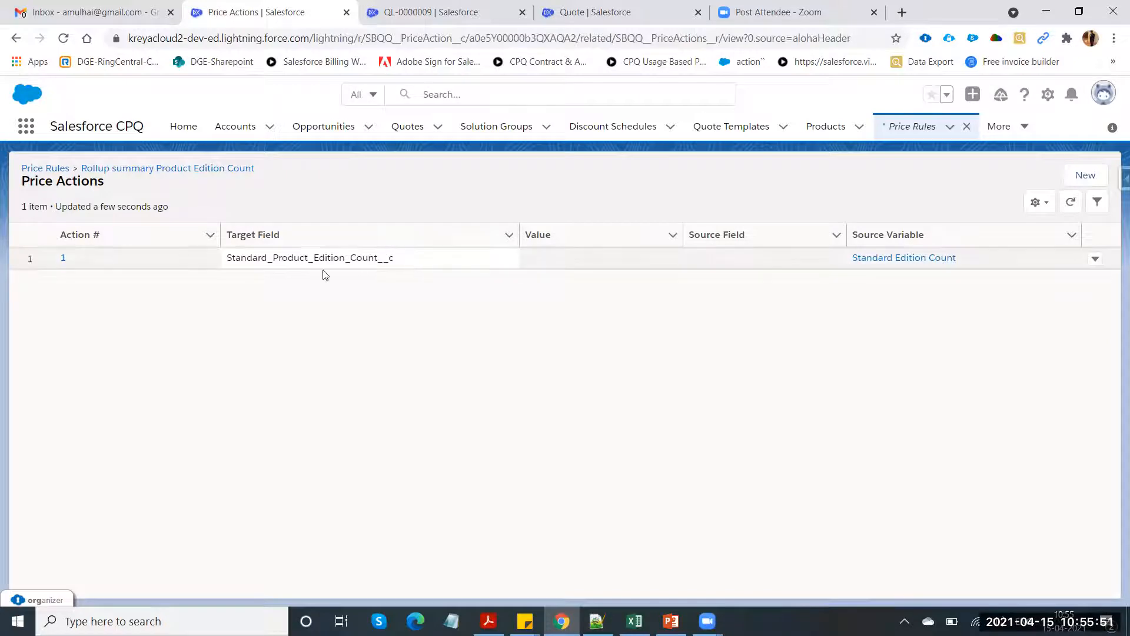
# Examine the source variable Standard Edition Count of the price action, and return to the price rule's related conditions and actions
pyautogui.click(895, 263)
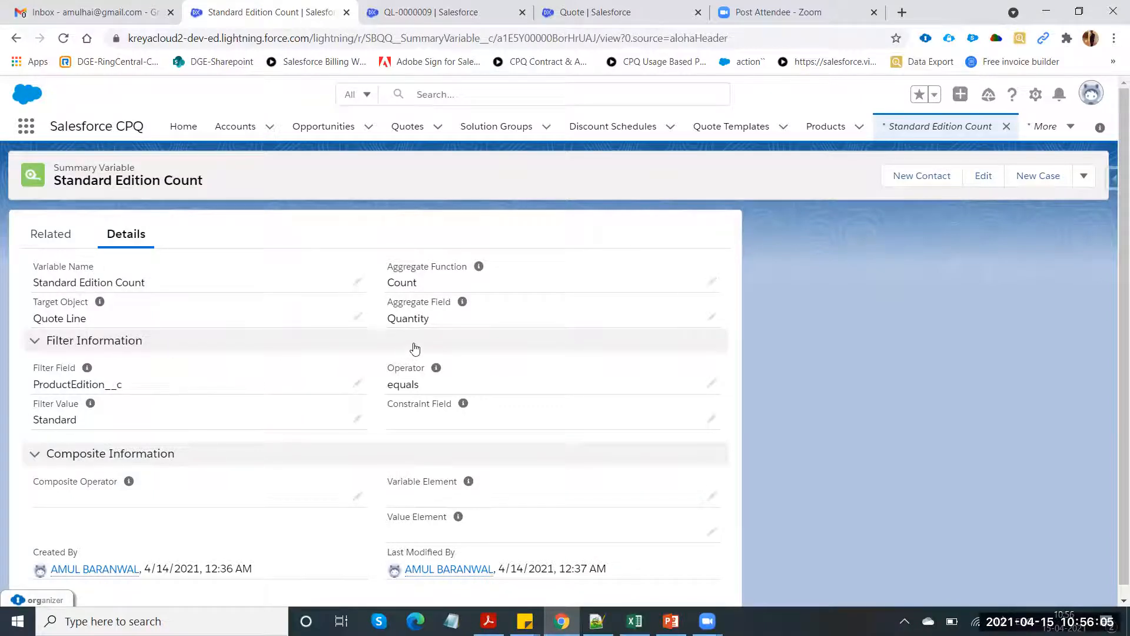
pyautogui.click(18, 40)
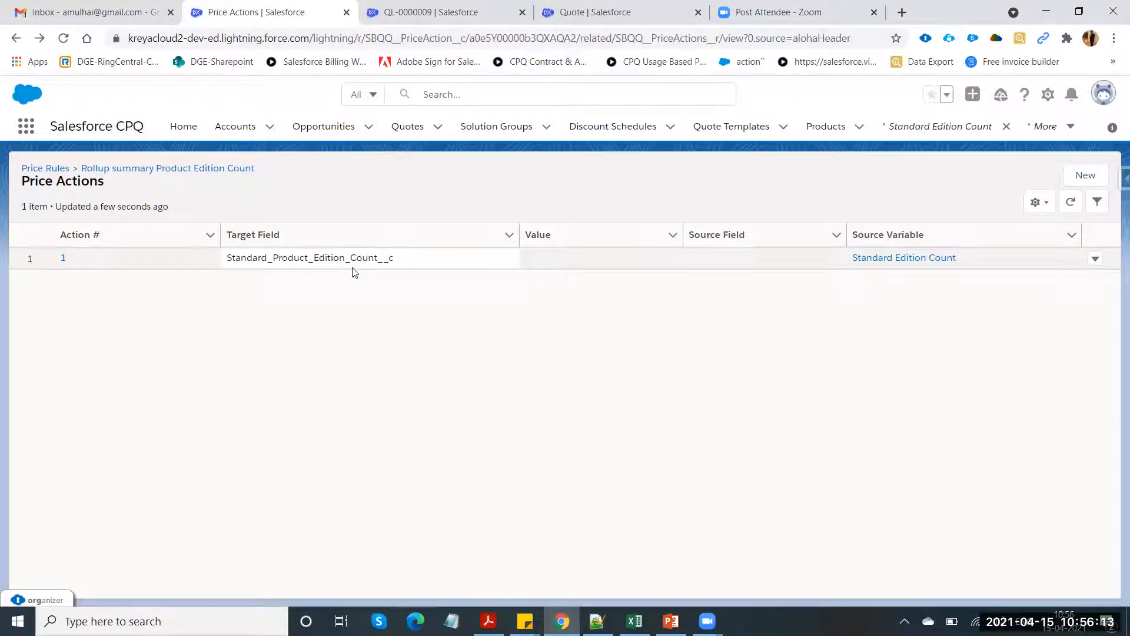
pyautogui.click(235, 171)
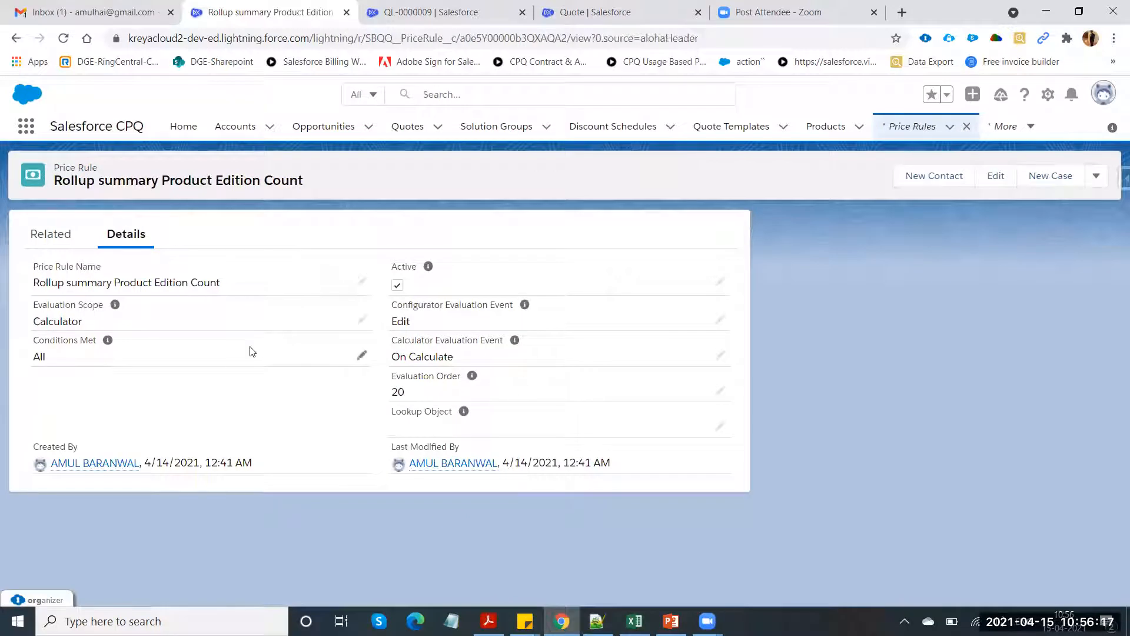
pyautogui.click(69, 243)
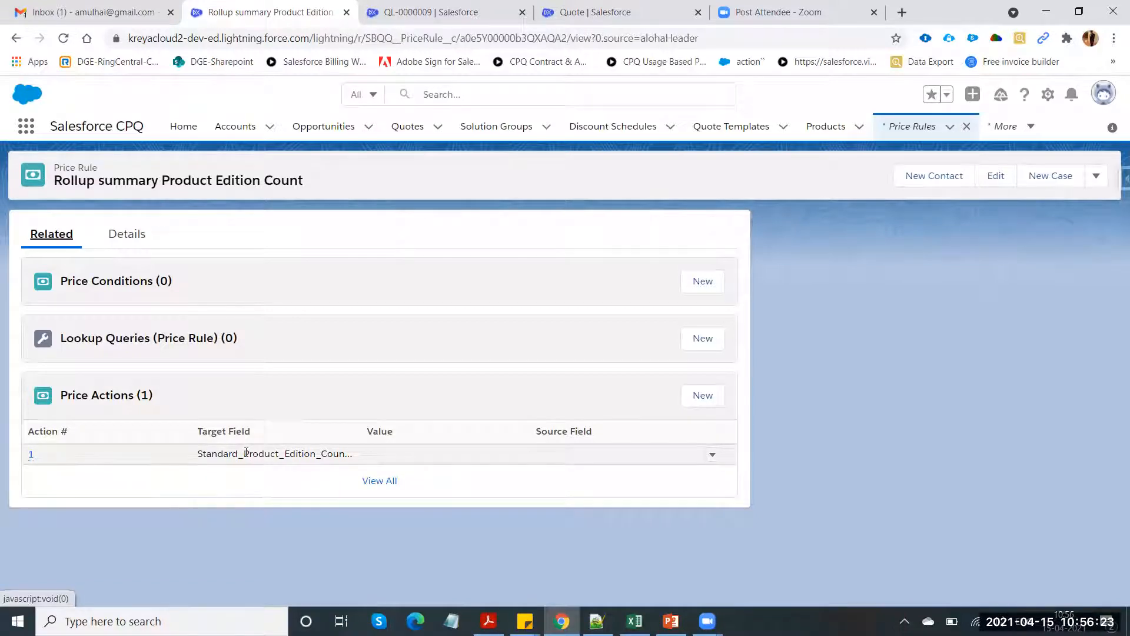
# Open the quote line's parent quote, examine its Standard Product Edition Count, and compare it with the rollup price rule's related conditions
pyautogui.click(462, 13)
pyautogui.scroll(1, 187, 379)
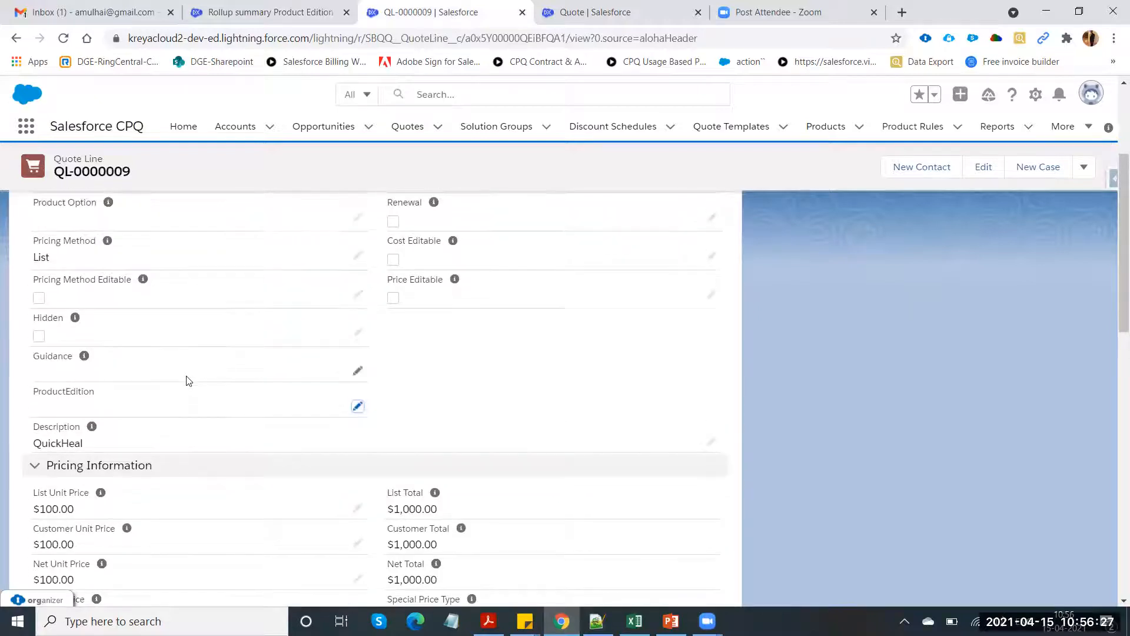
pyautogui.scroll(3, 187, 380)
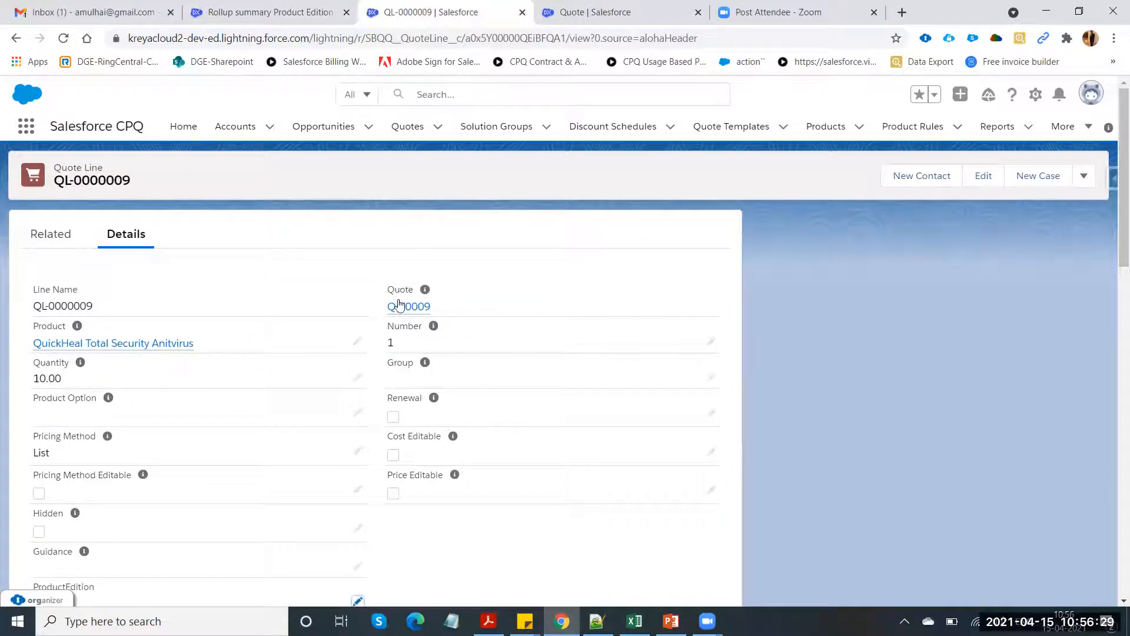
pyautogui.click(402, 308)
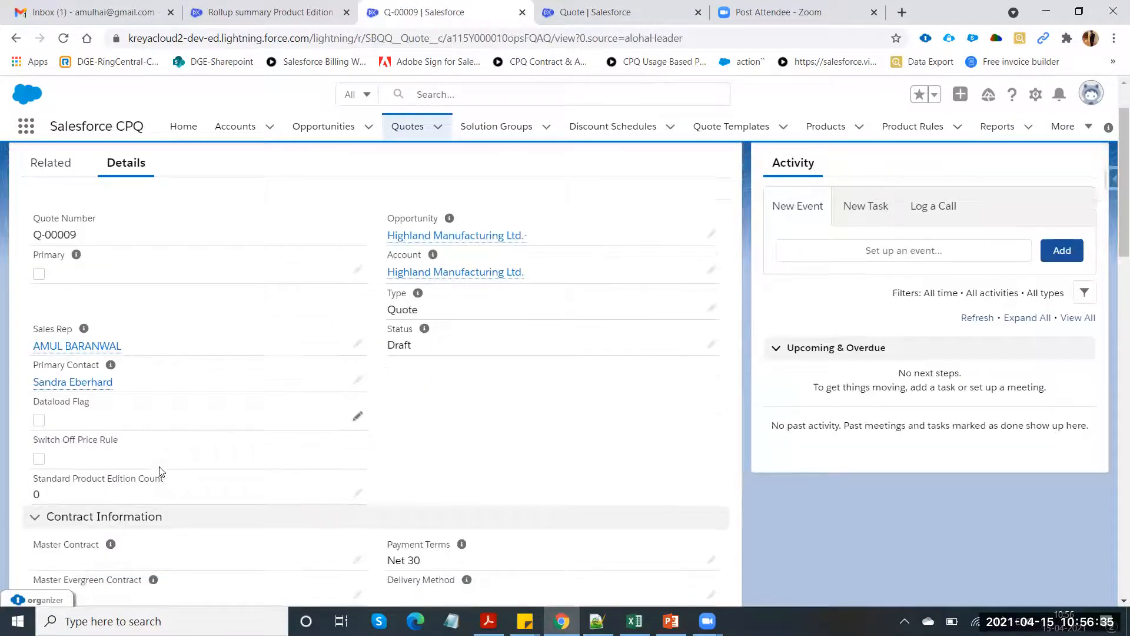
pyautogui.scroll(-1, 55, 481)
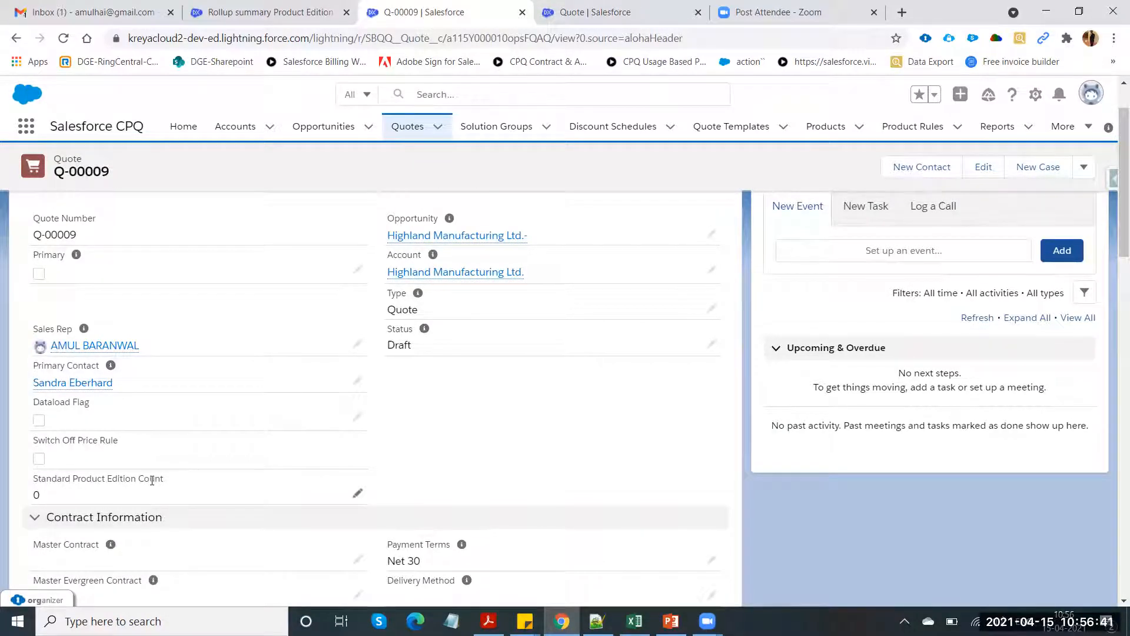
pyautogui.click(253, 11)
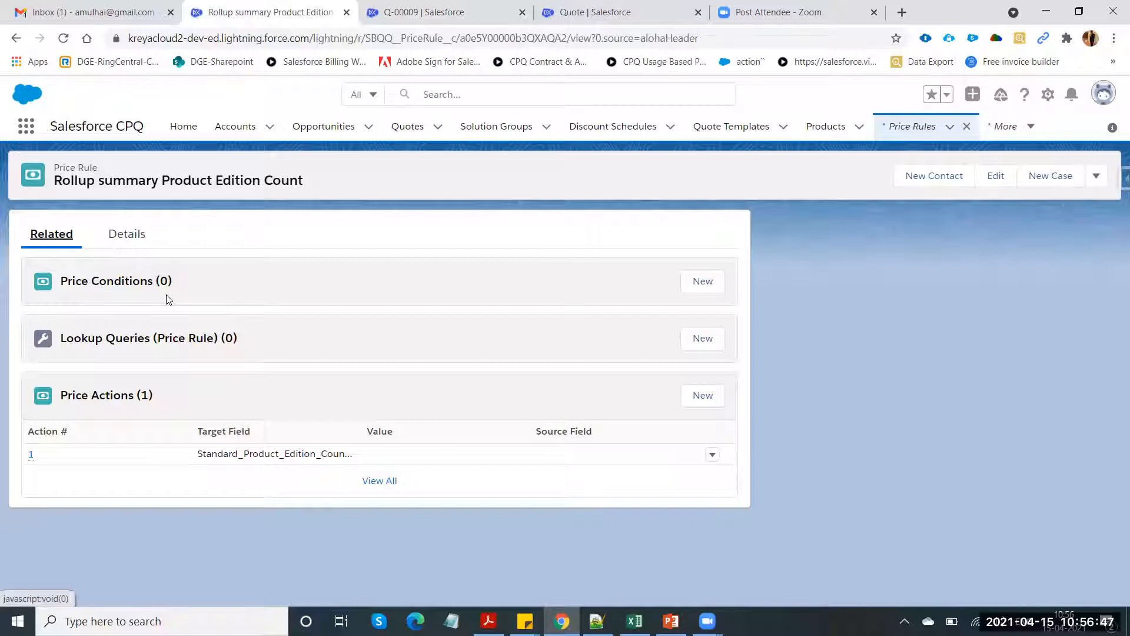
# Return to the quote and open its related quote line for QuickHeal Total Security Anitvirus
pyautogui.click(445, 10)
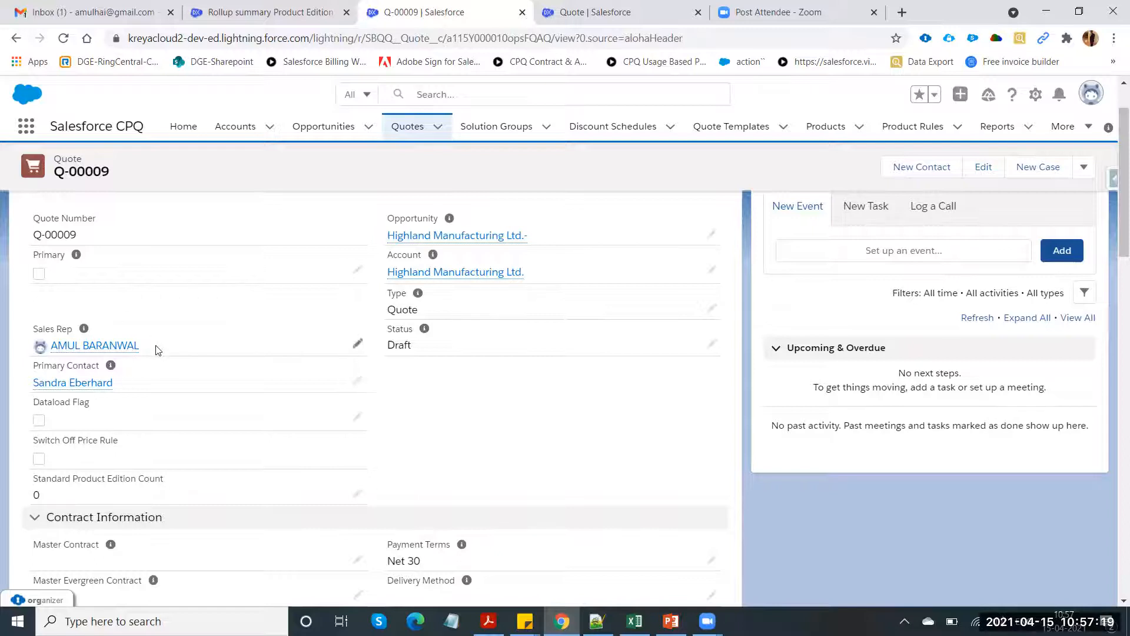
pyautogui.scroll(1, 157, 350)
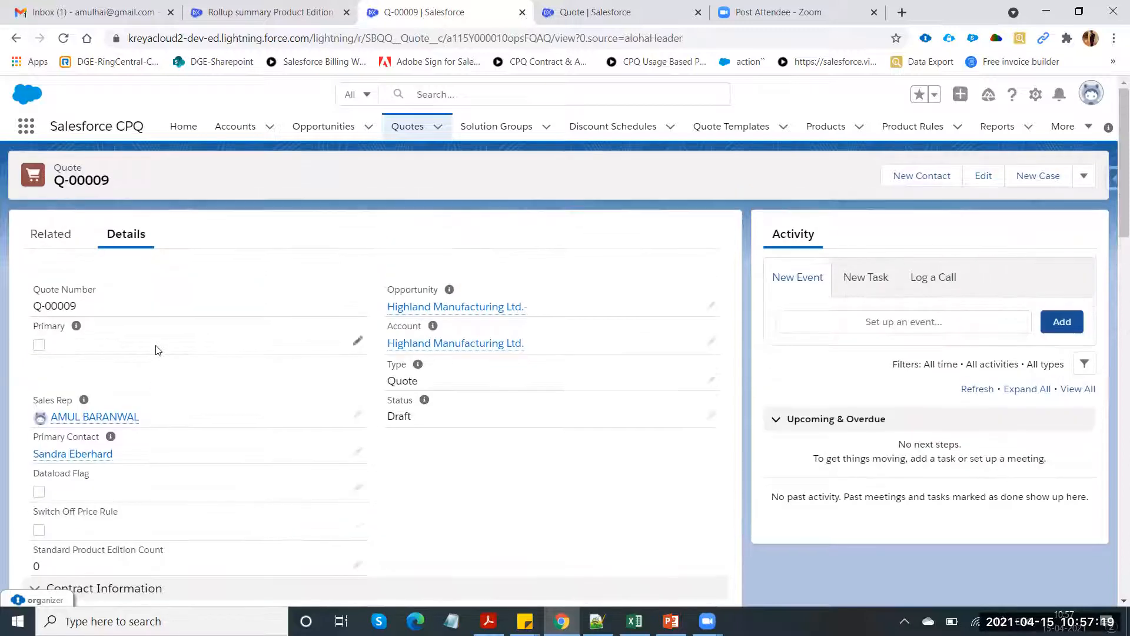
pyautogui.click(52, 241)
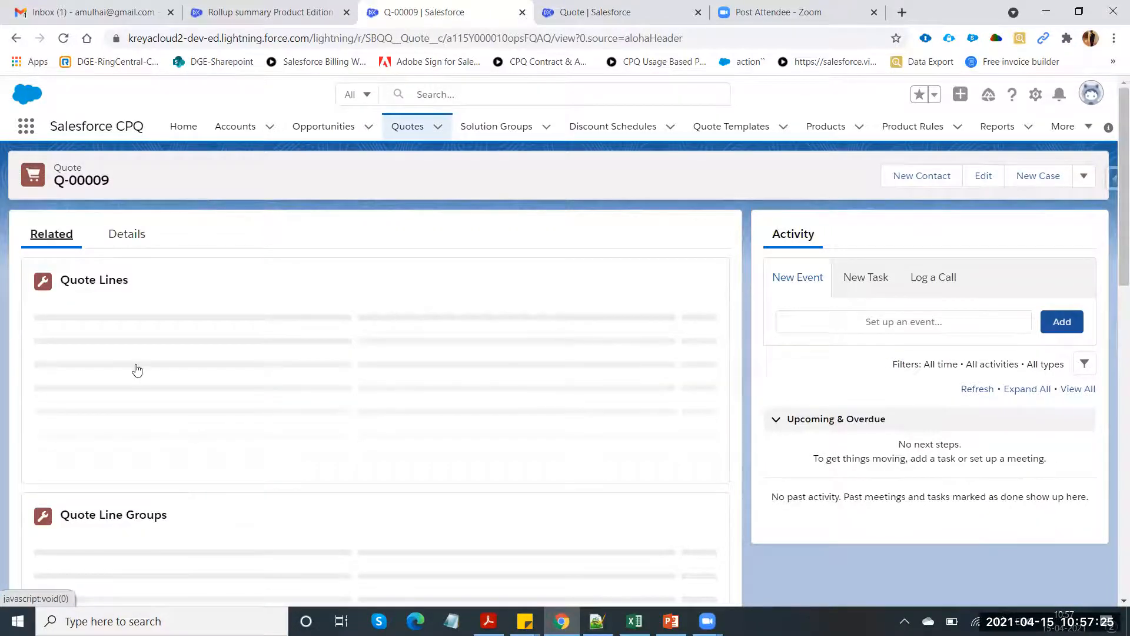
pyautogui.click(76, 339)
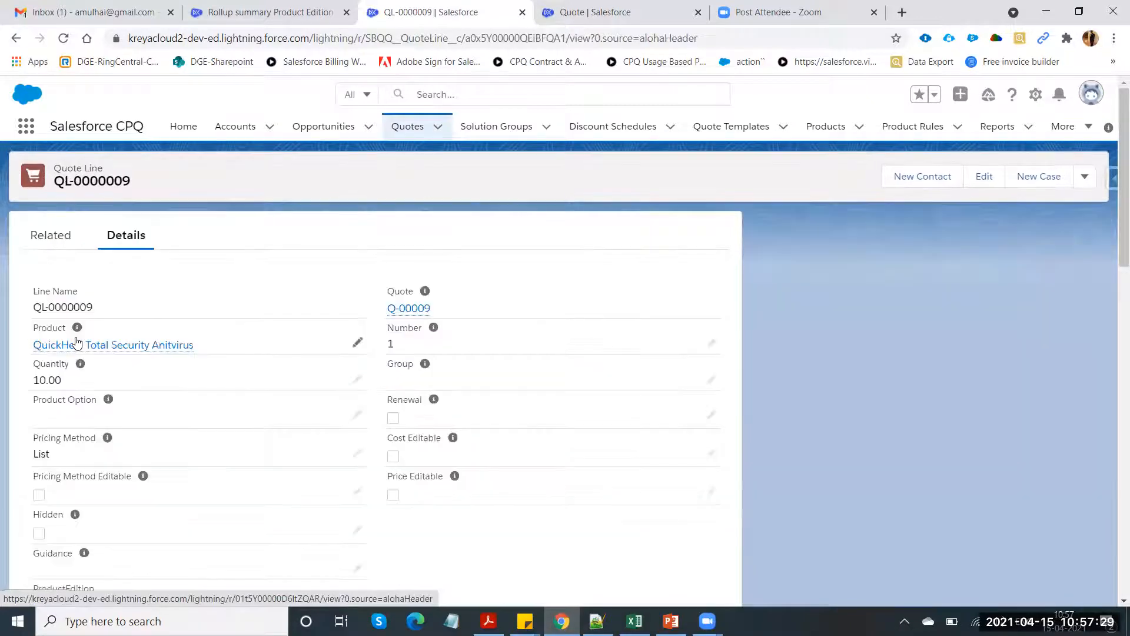
# Set the quote line's ProductEdition to Standard, save it, and check Standard Product Edition Count on the parent quote
pyautogui.scroll(-3, 279, 518)
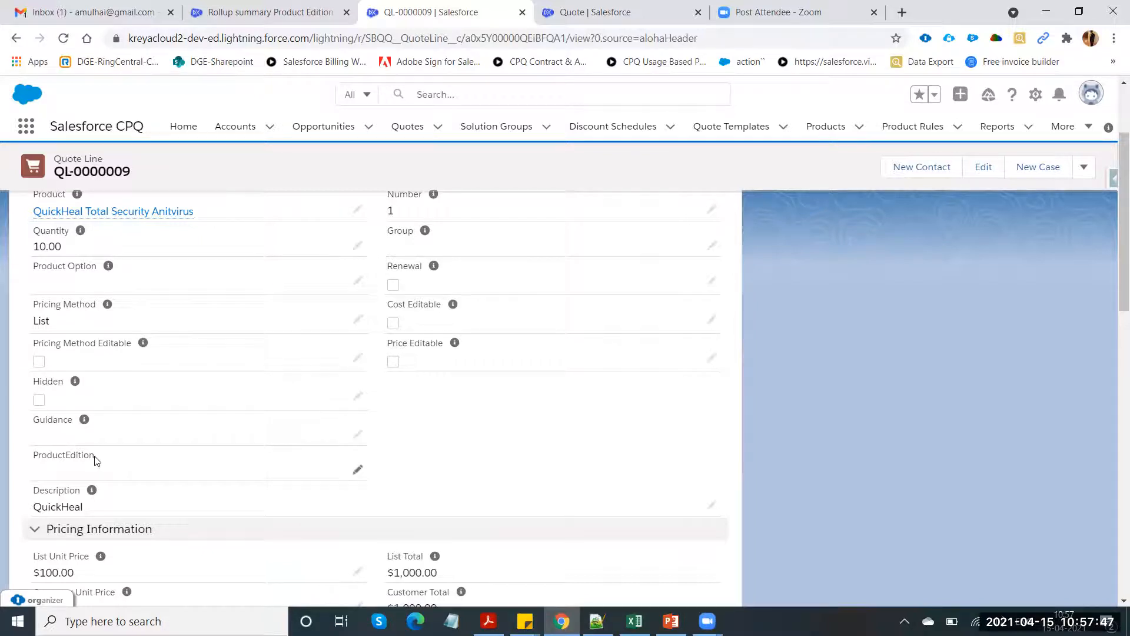
pyautogui.click(357, 470)
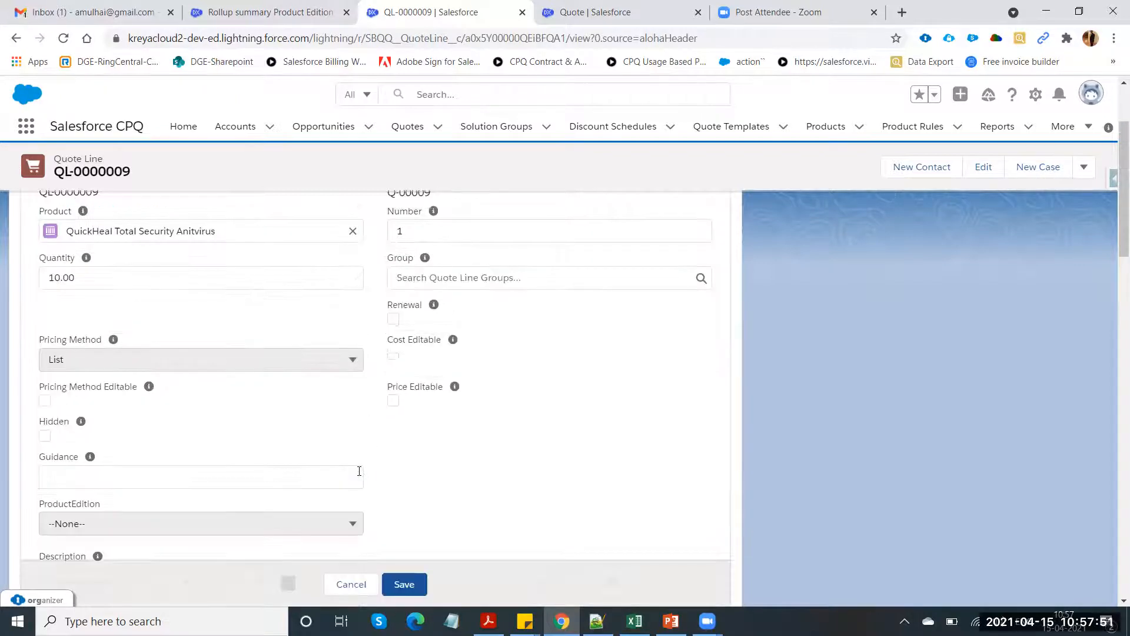
pyautogui.scroll(-3, 356, 471)
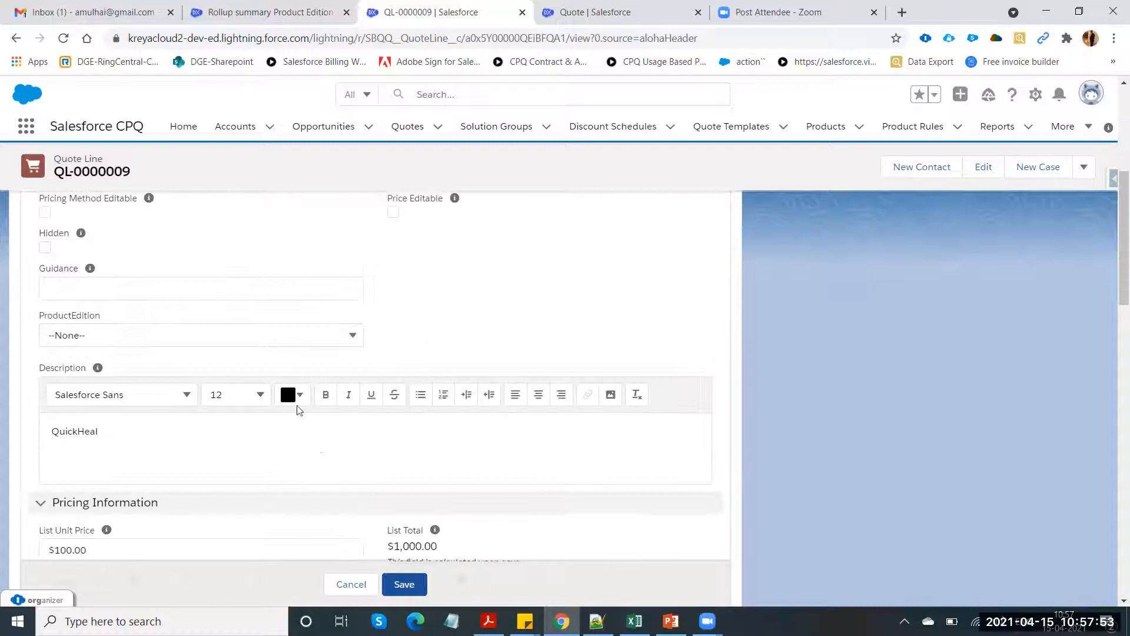
pyautogui.click(272, 333)
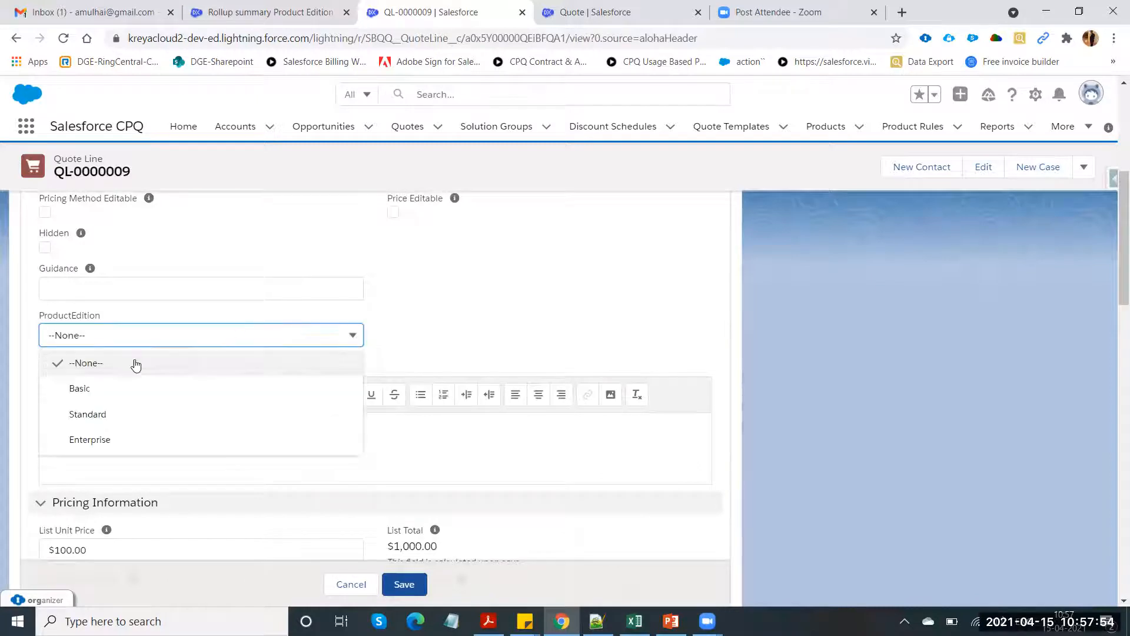
pyautogui.click(96, 415)
pyautogui.click(404, 586)
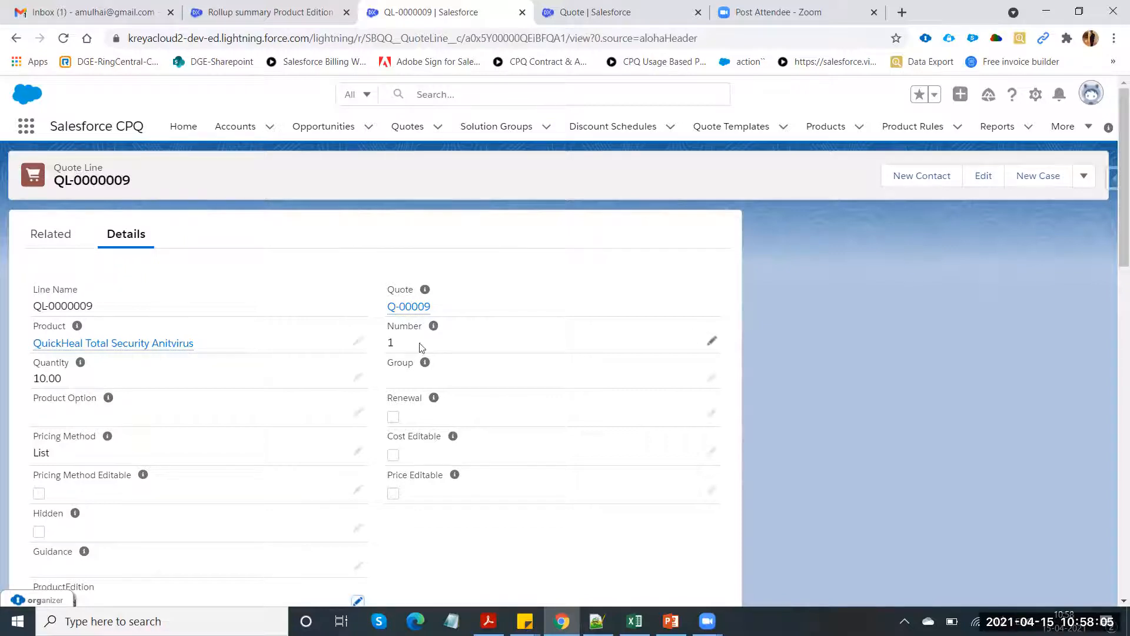
pyautogui.click(419, 308)
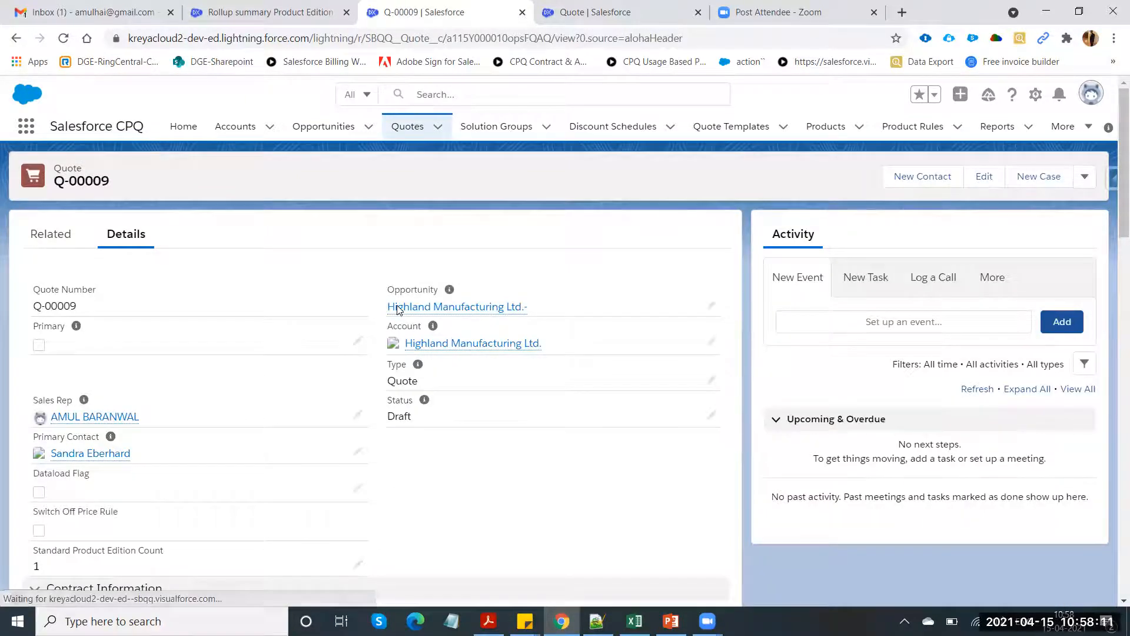
pyautogui.scroll(-1, 217, 397)
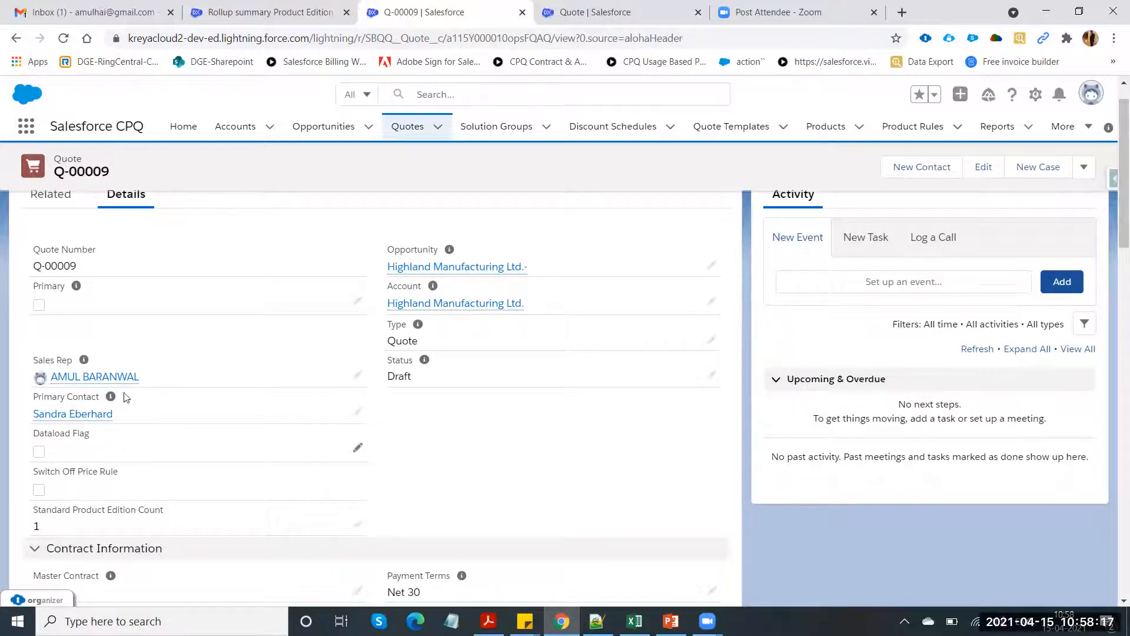
# Open the price rule "Quote Line: Set Partner Discount for Software" and examine its related price conditions and actions
pyautogui.click(272, 11)
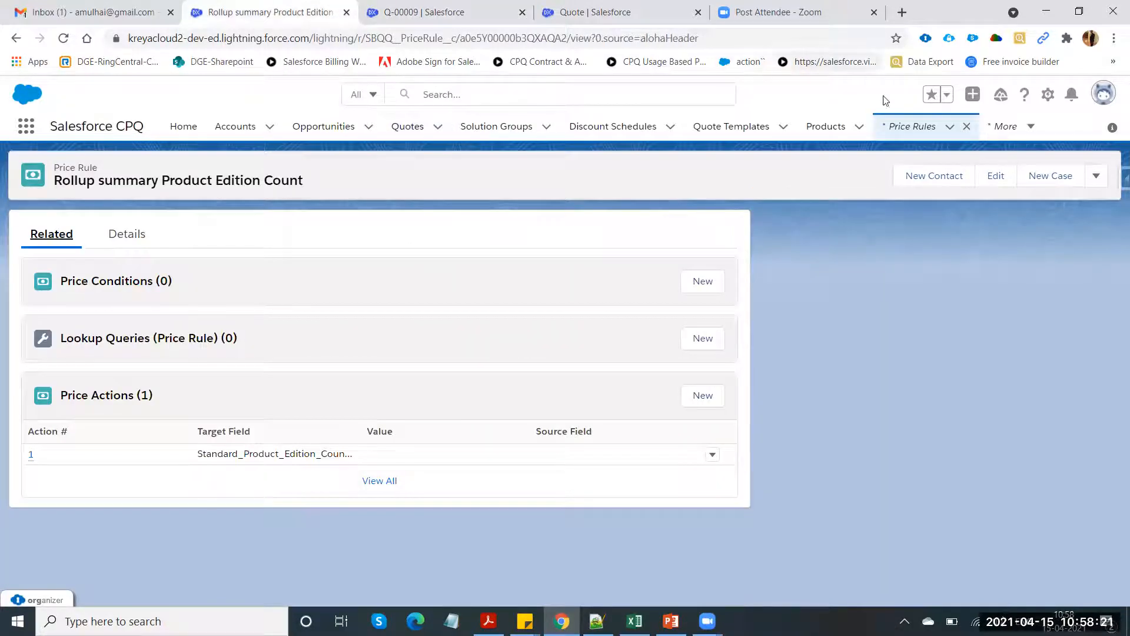
pyautogui.click(898, 128)
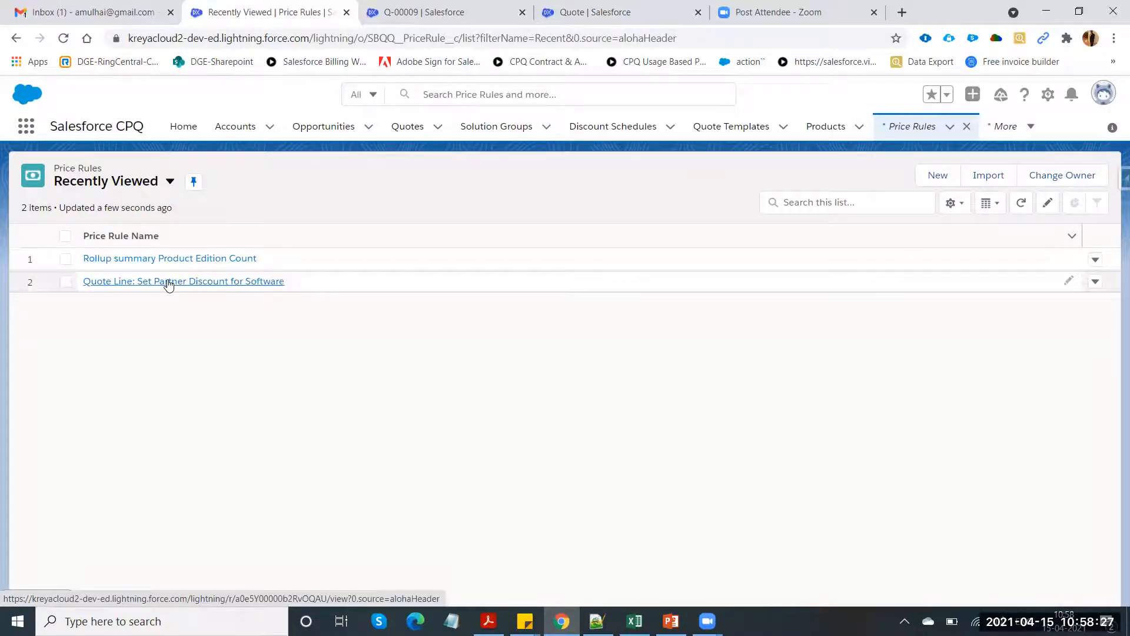
pyautogui.click(167, 281)
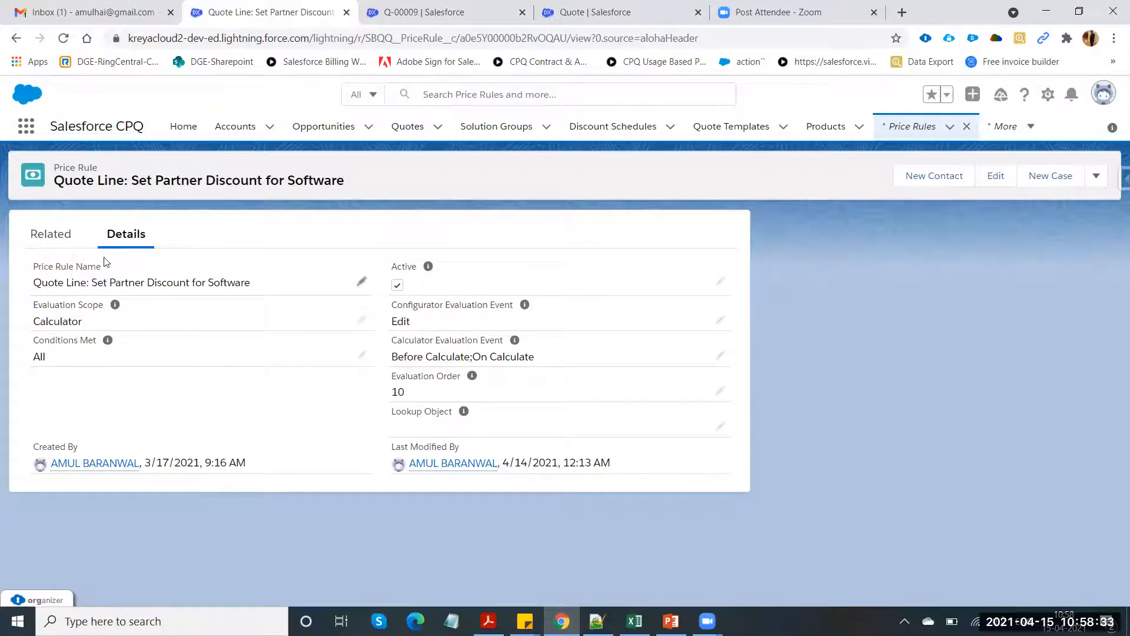
pyautogui.click(68, 241)
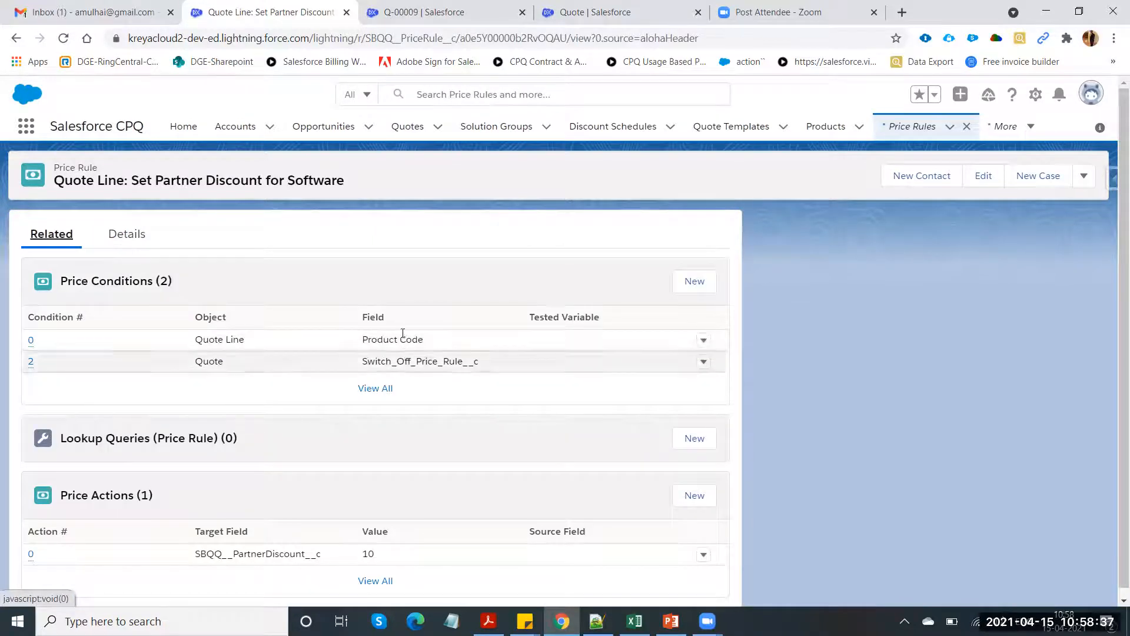
# Return to the Quotes list, open the third listed quote, and check its Dataload Flag and Switch Off Price Rule
pyautogui.click(454, 5)
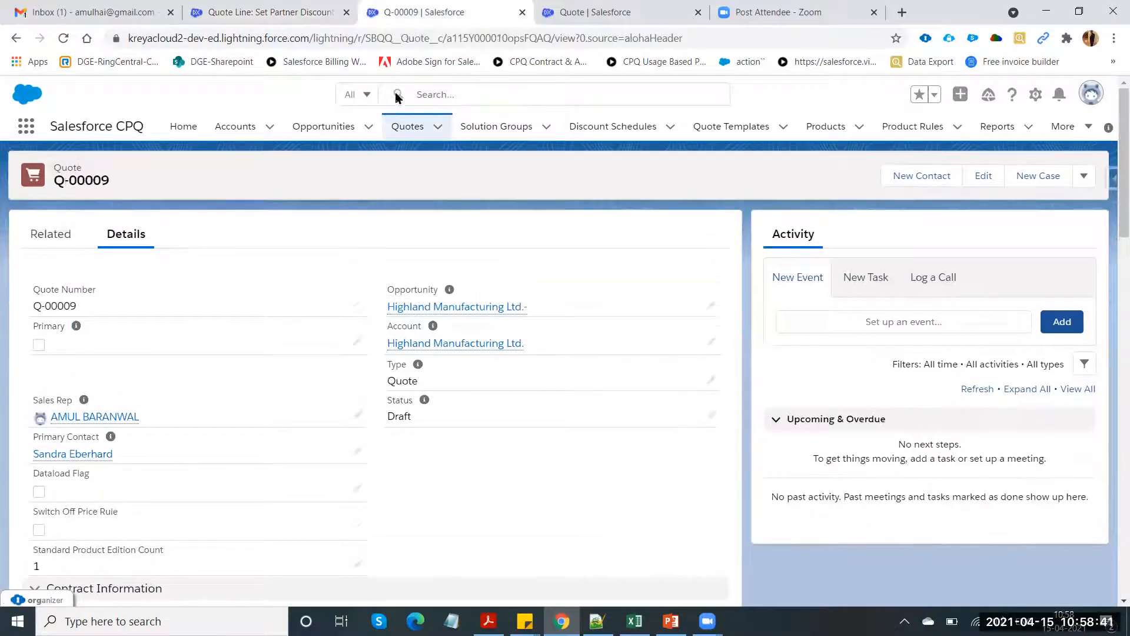
pyautogui.click(407, 131)
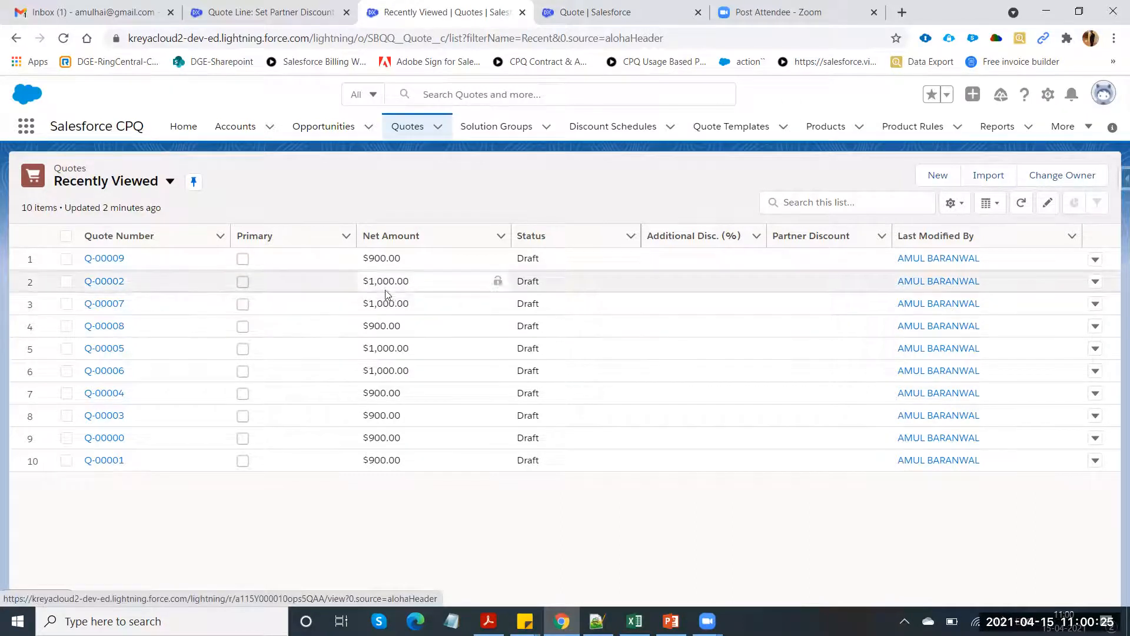
pyautogui.click(109, 304)
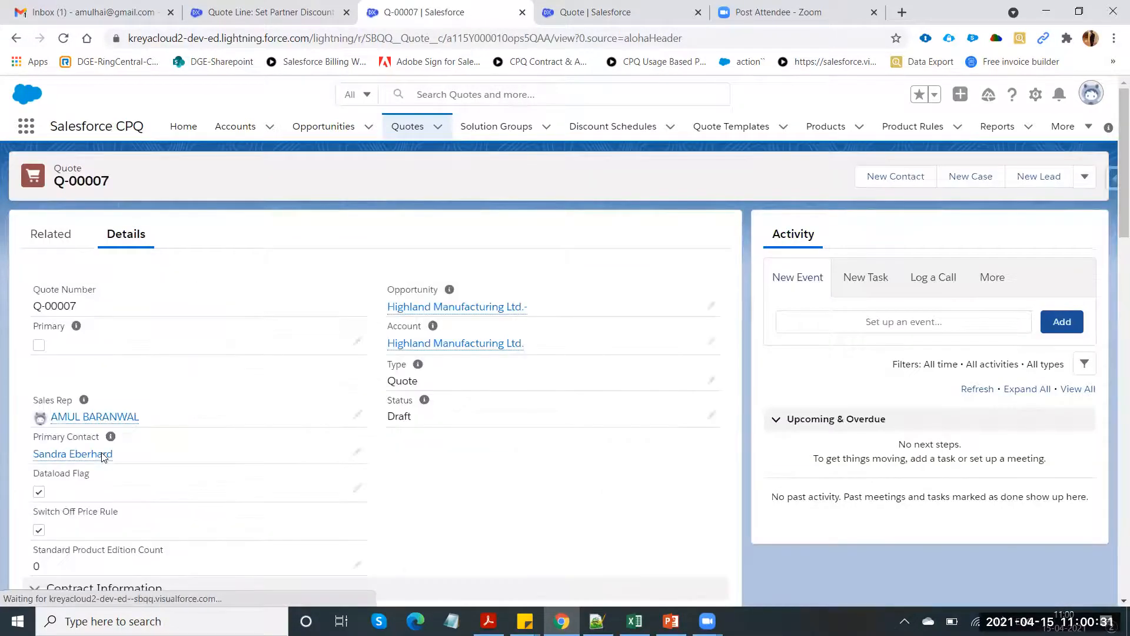
pyautogui.scroll(-2, 71, 471)
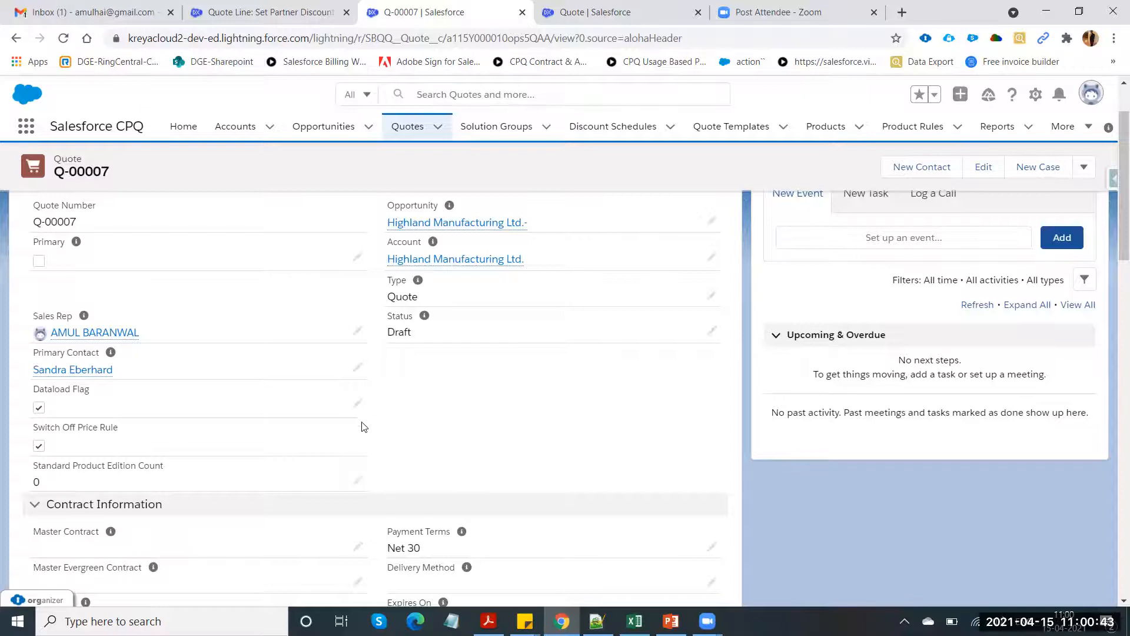
# Turn off the quote's Dataload Flag and save the record
pyautogui.click(358, 405)
pyautogui.click(45, 436)
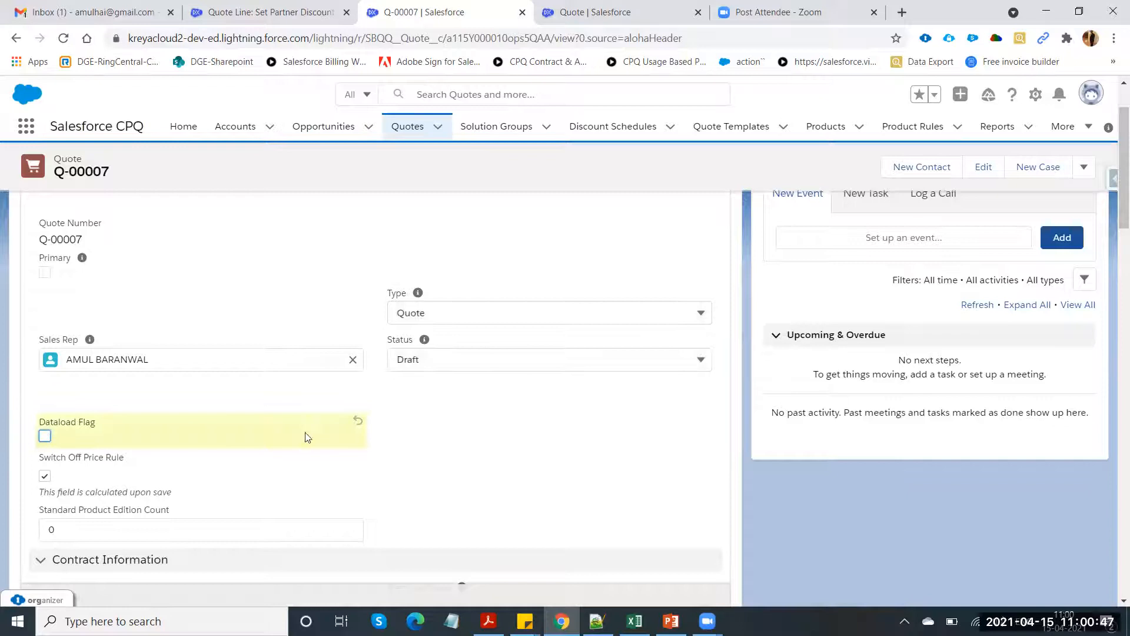
pyautogui.scroll(-3, 387, 548)
pyautogui.click(403, 585)
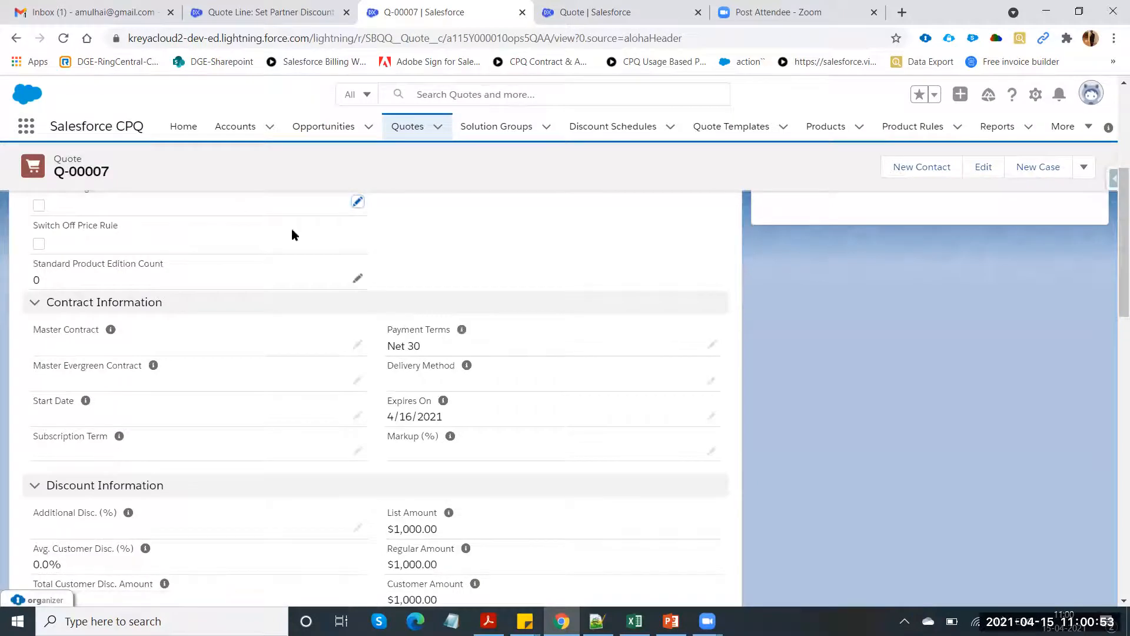
# Turn the quote's Dataload Flag back on and save the record
pyautogui.scroll(1, 274, 316)
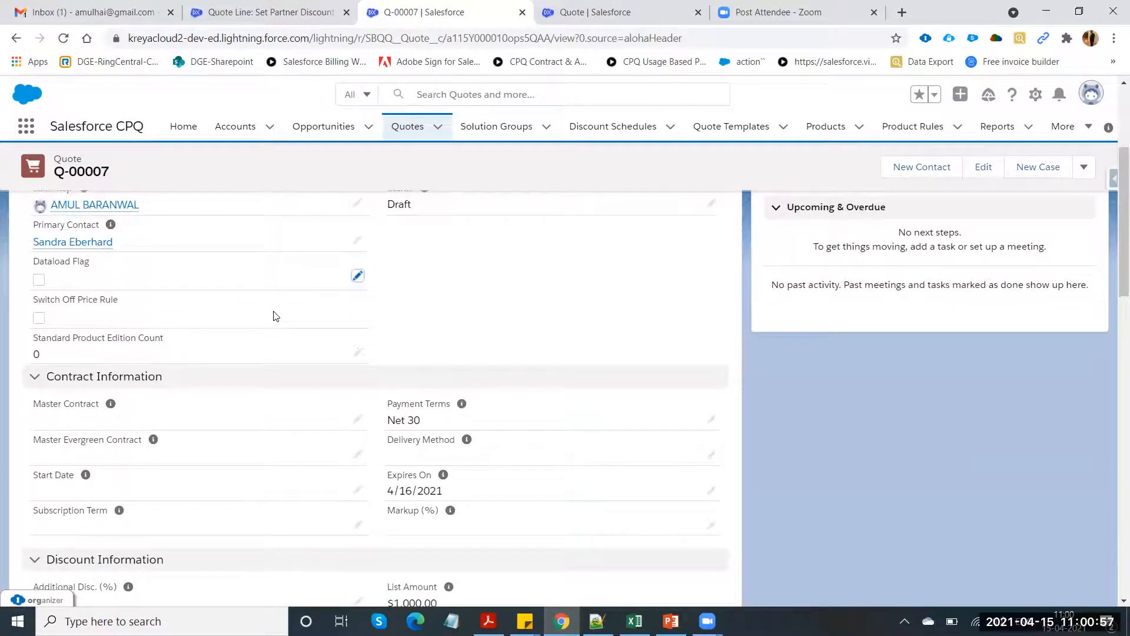
pyautogui.click(358, 276)
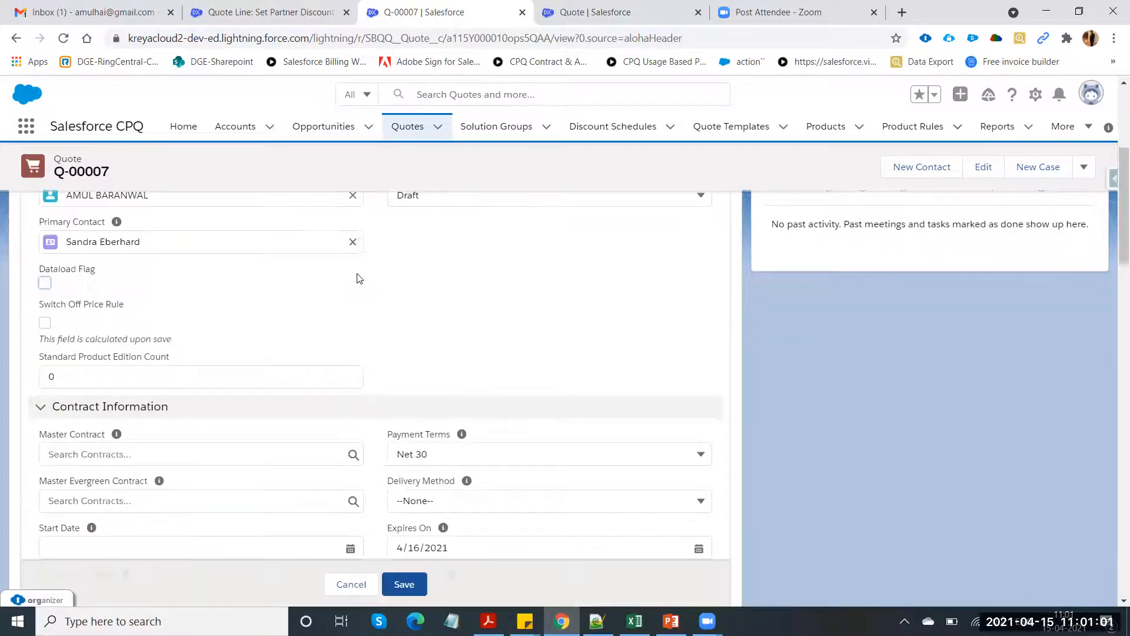
pyautogui.click(45, 283)
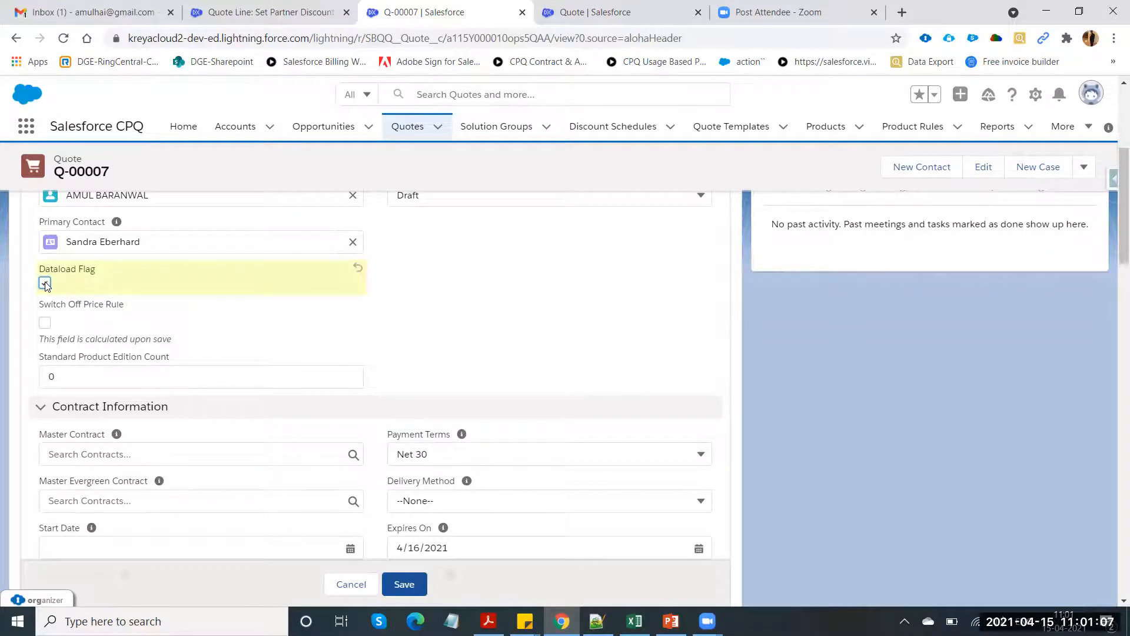
pyautogui.click(402, 584)
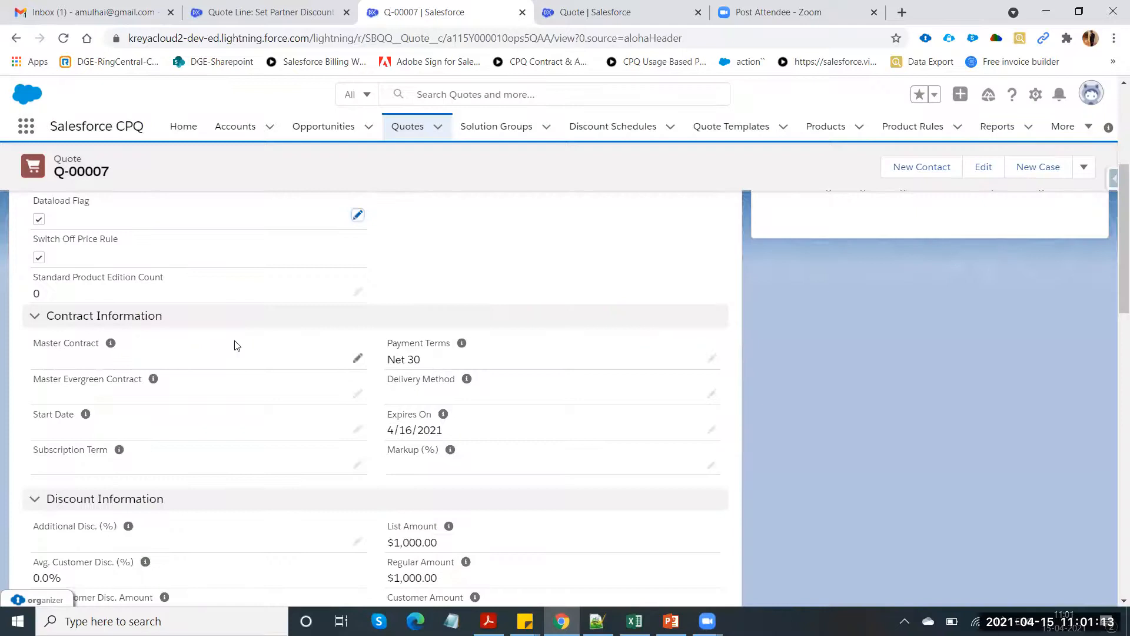
# Open this quote's related quote line for QuickHeal Total Security Anitvirus
pyautogui.scroll(4, 237, 345)
pyautogui.click(58, 230)
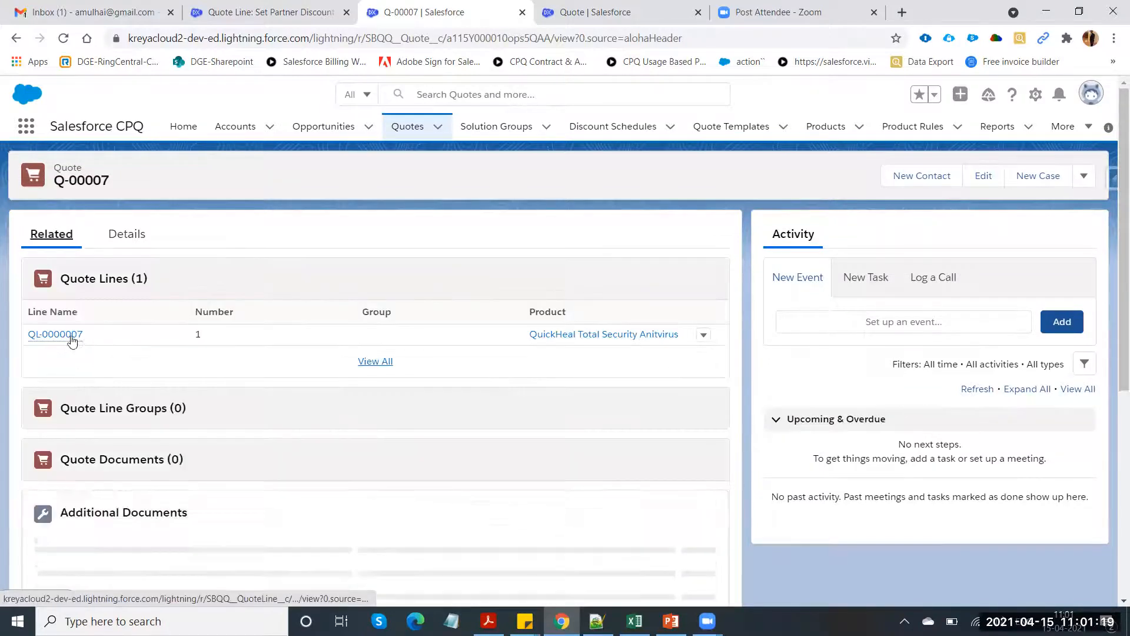
pyautogui.click(71, 335)
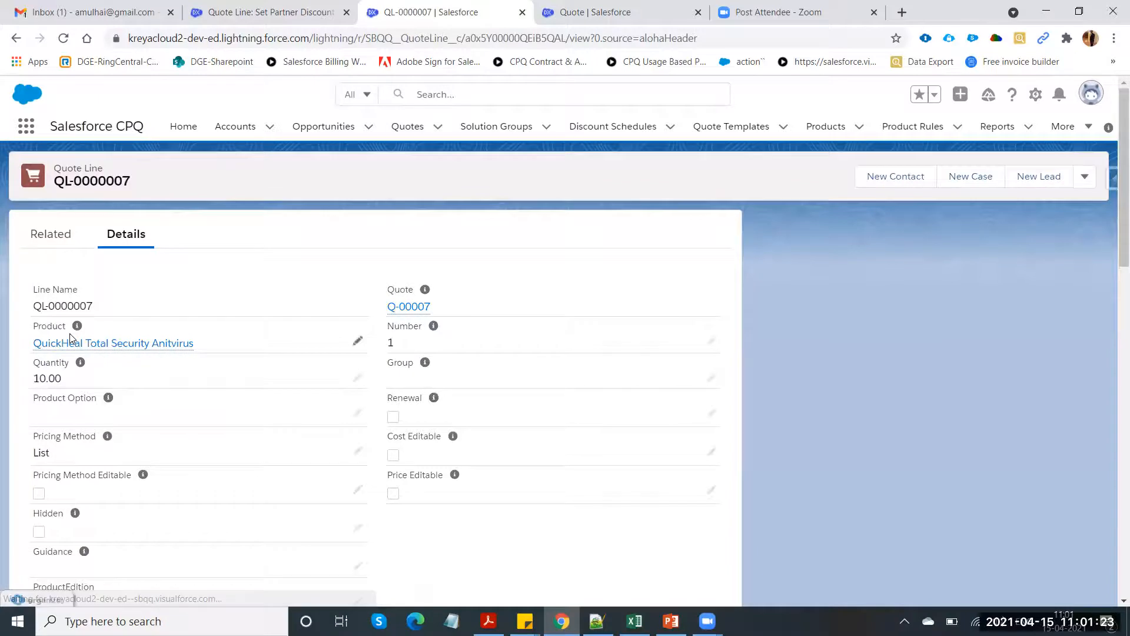
# Set the quote line's ProductEdition to Standard and save the record
pyautogui.scroll(-1, 306, 432)
pyautogui.scroll(-2, 307, 432)
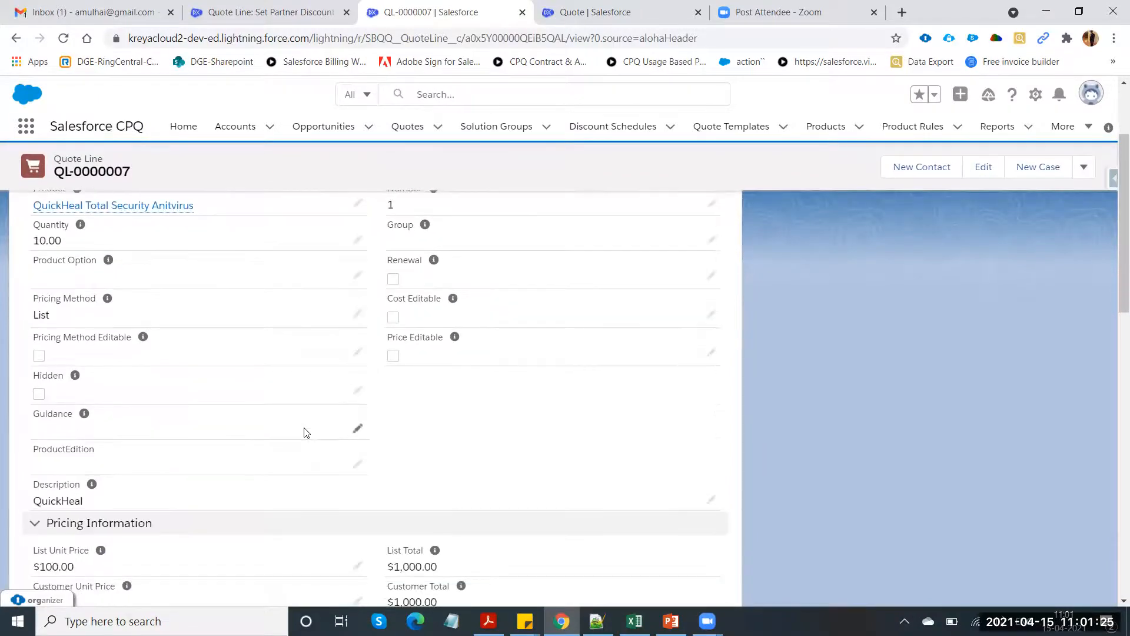
pyautogui.click(358, 464)
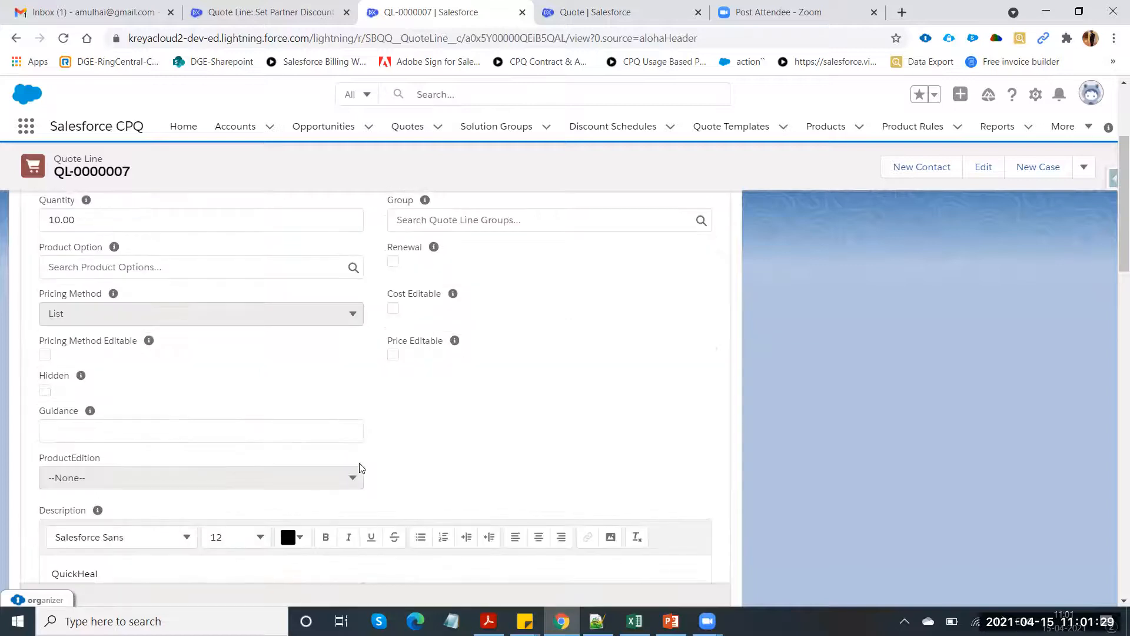
pyautogui.click(320, 478)
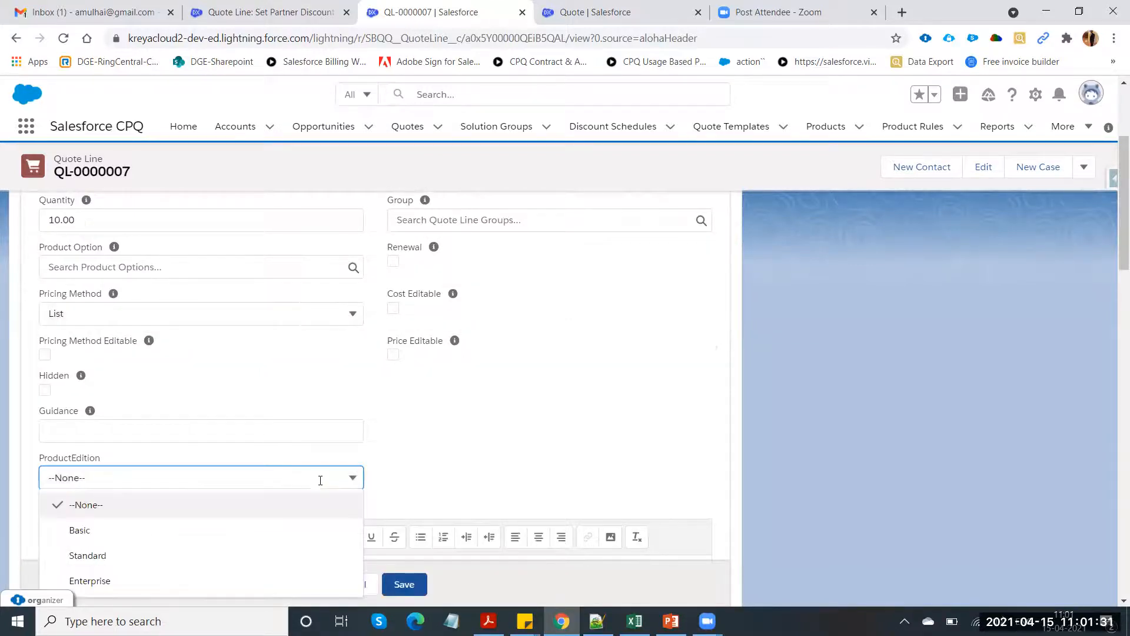
pyautogui.click(129, 557)
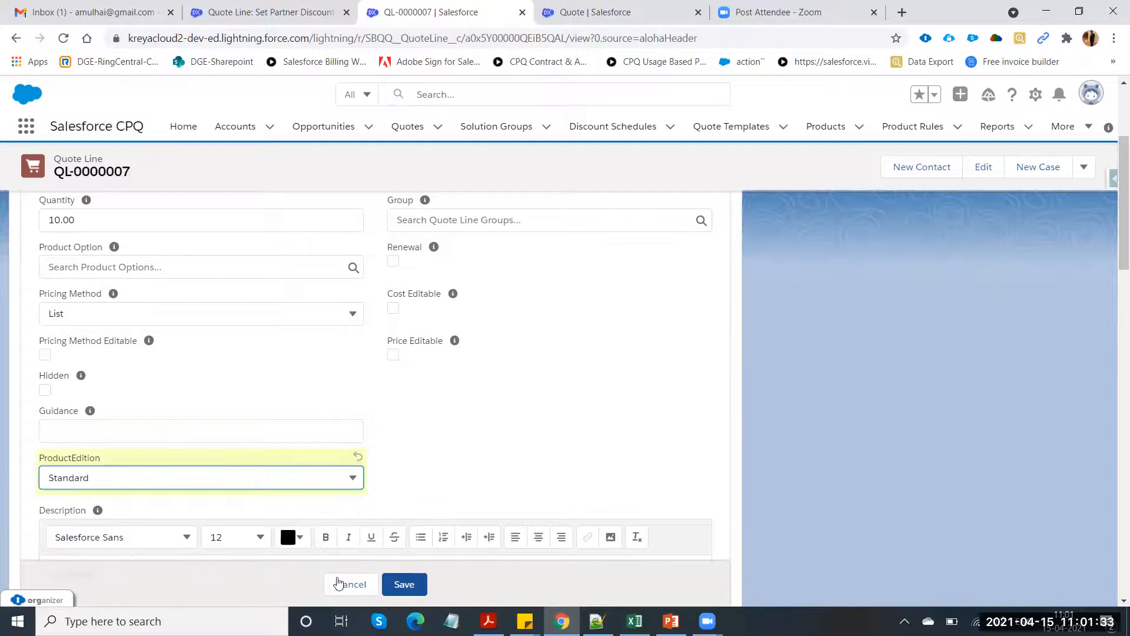
pyautogui.click(402, 586)
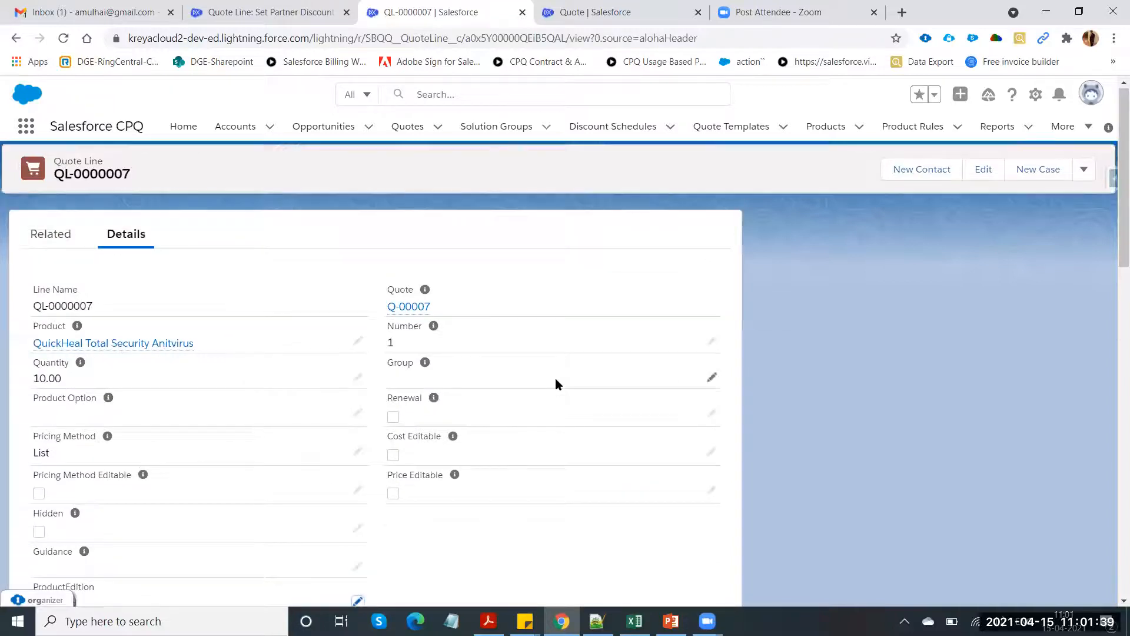
# Open the quote line's parent quote and reload it to check the Standard Product Edition Count
pyautogui.click(421, 310)
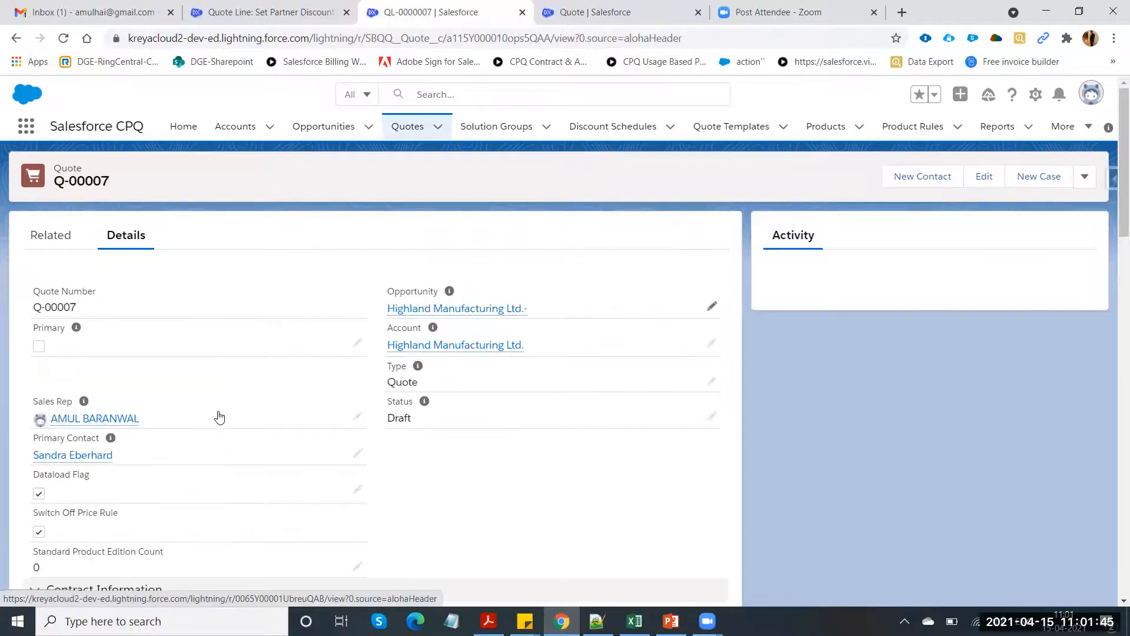
pyautogui.scroll(-2, 217, 417)
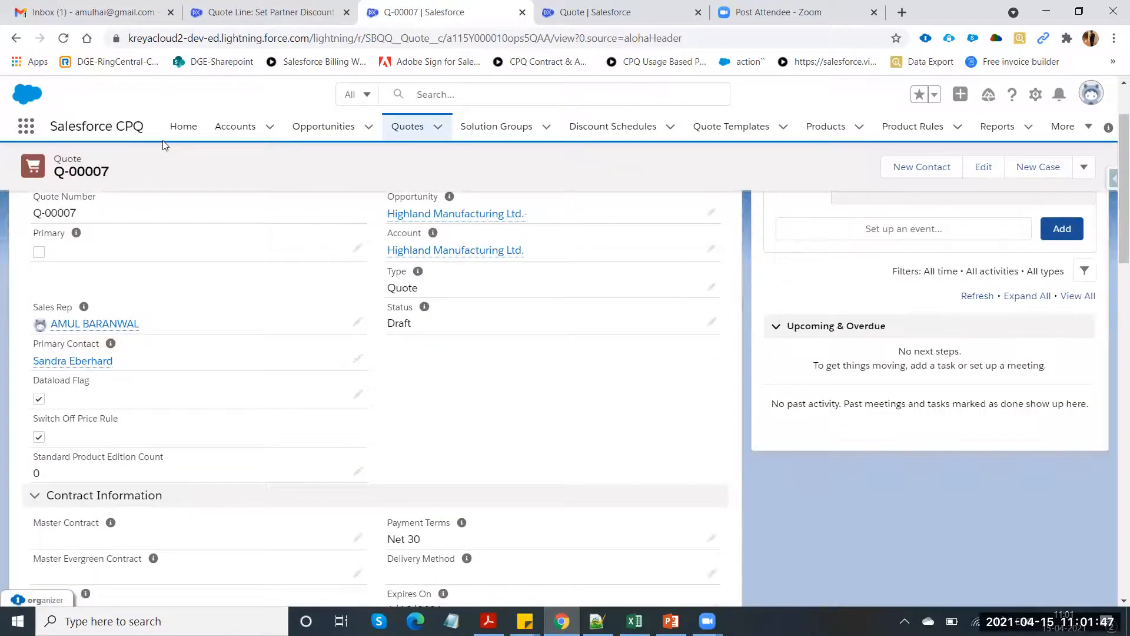
pyautogui.click(64, 39)
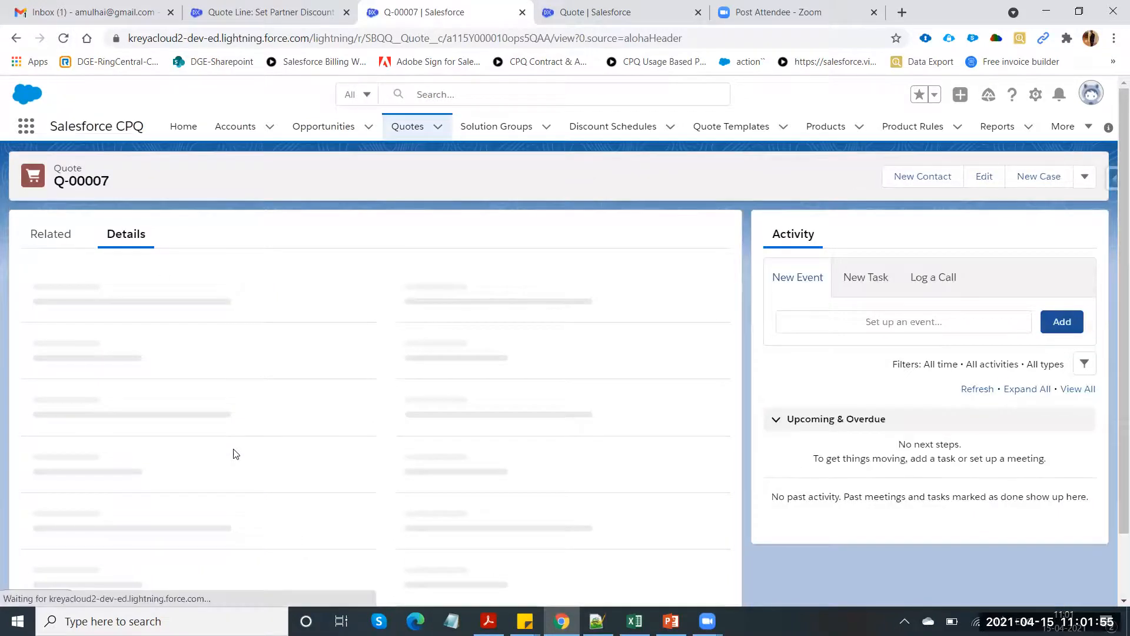
pyautogui.scroll(-2, 235, 452)
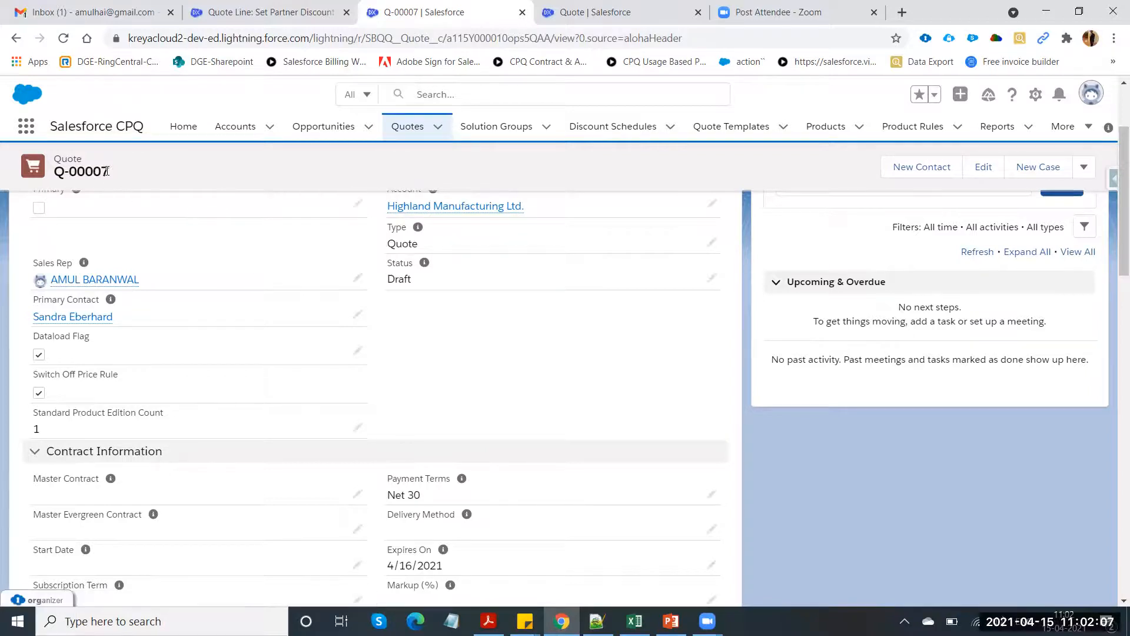
# Return to the Recently Viewed quotes list and refresh it to review the quotes' net amounts
pyautogui.click(403, 134)
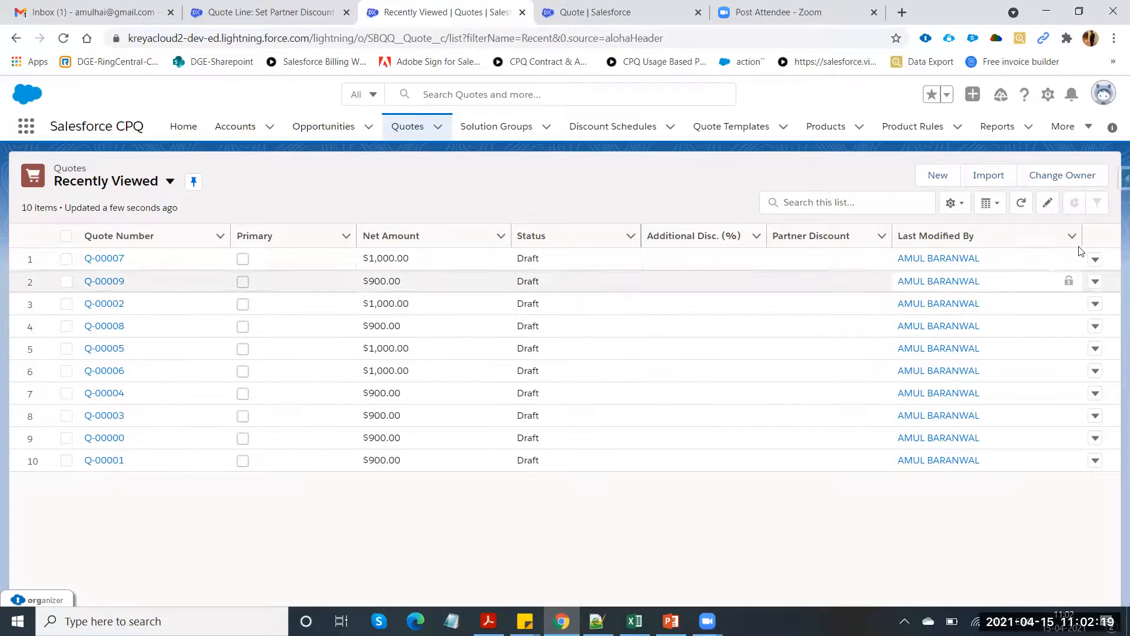
pyautogui.click(1022, 203)
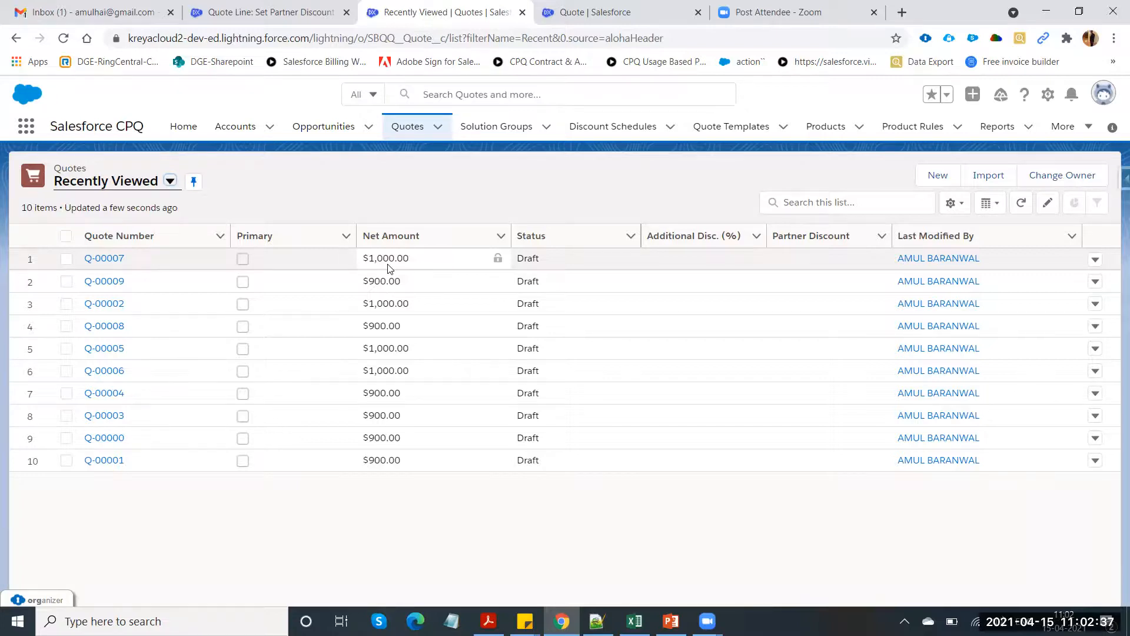
# Revisit the partner discount price rule's conditions, then switch to PowerPoint and show slide 2, "Salesforce CPQ: Make Price Rule mutable"
pyautogui.click(280, 12)
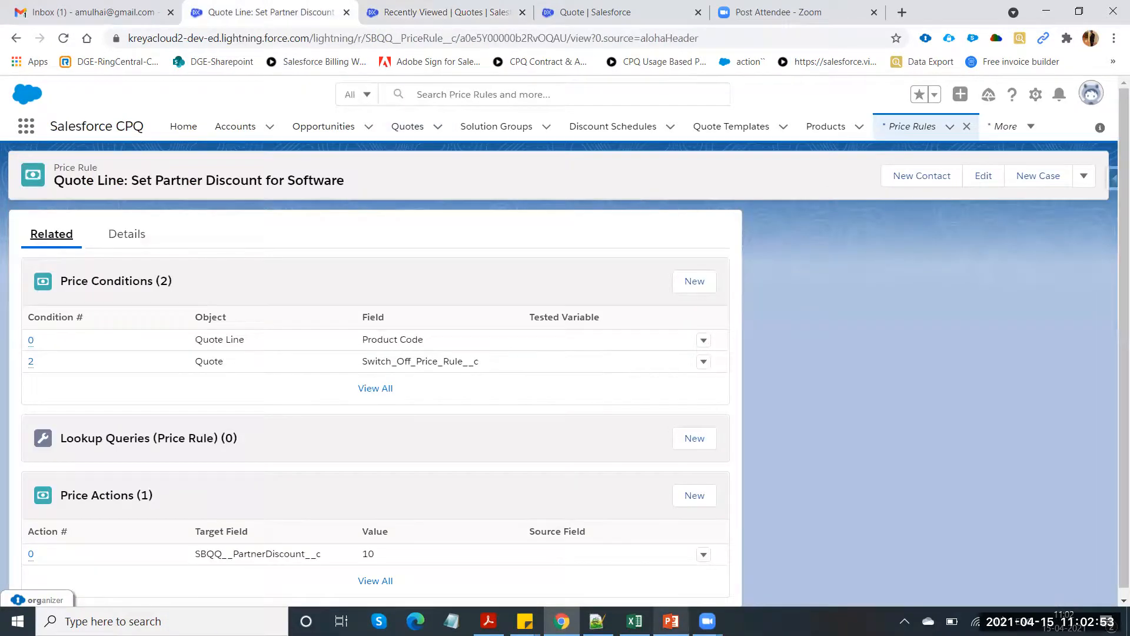
pyautogui.click(671, 621)
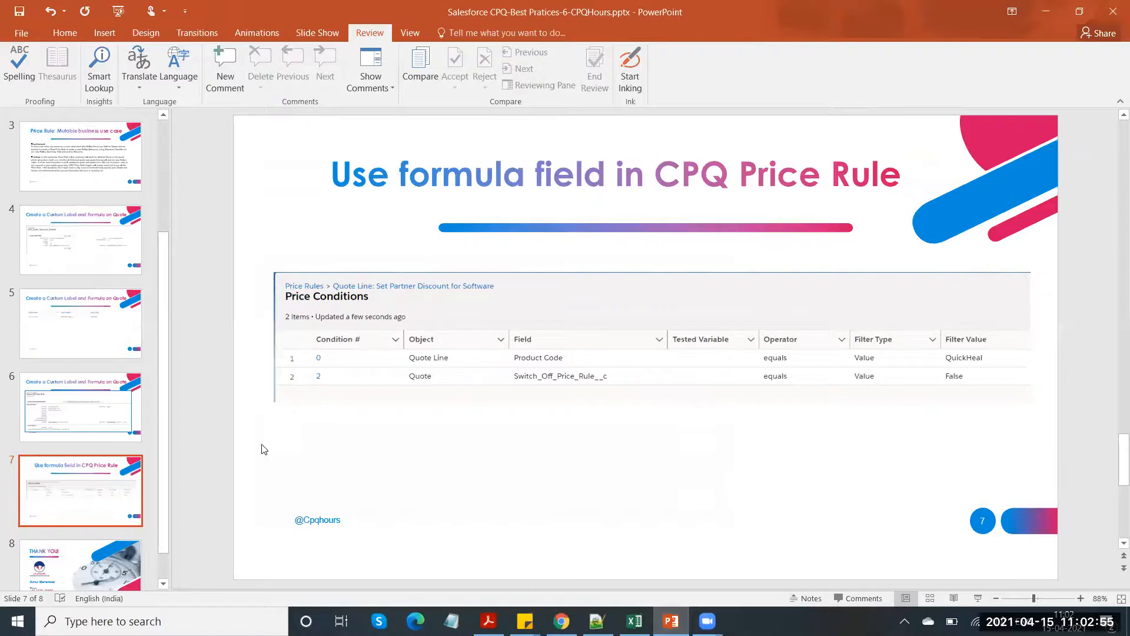
pyautogui.moveTo(166, 421); pyautogui.dragTo(167, 369)
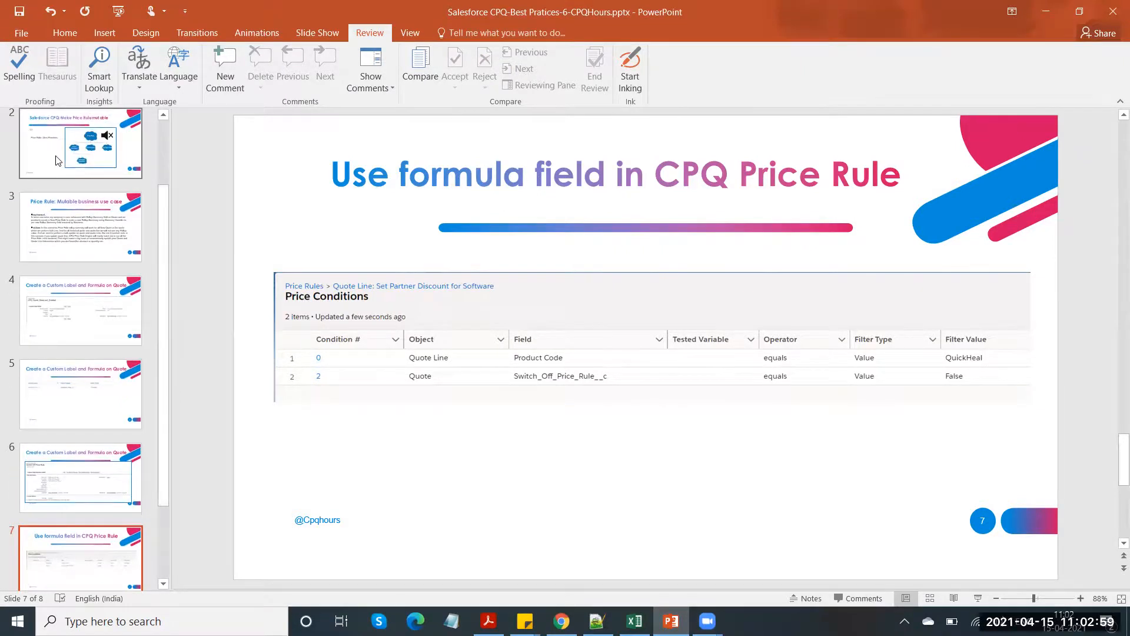
pyautogui.click(94, 173)
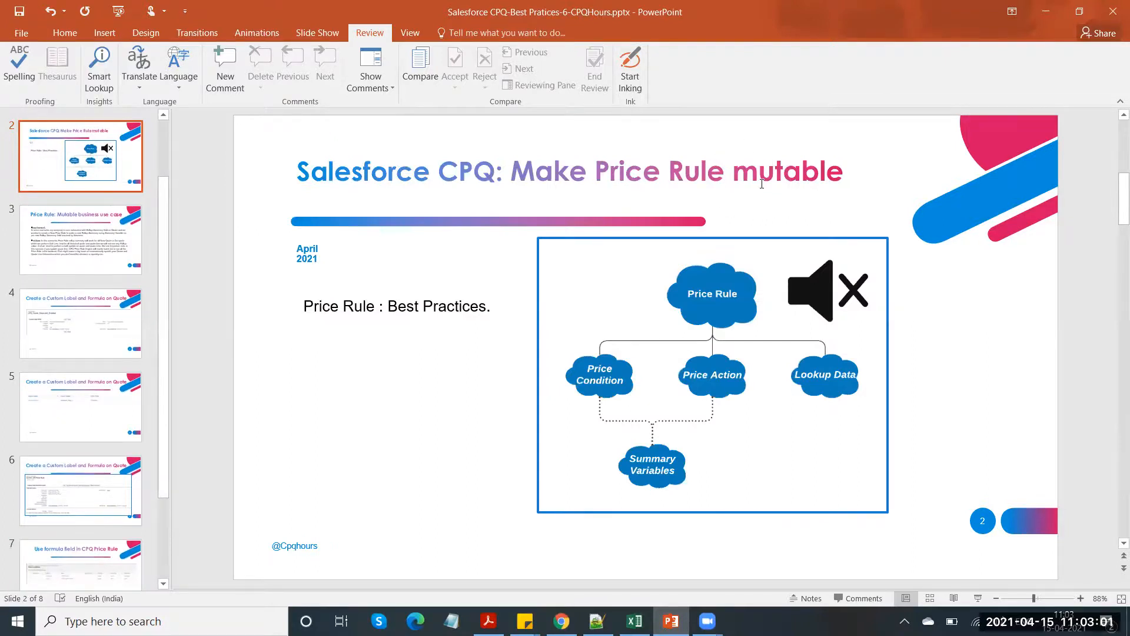